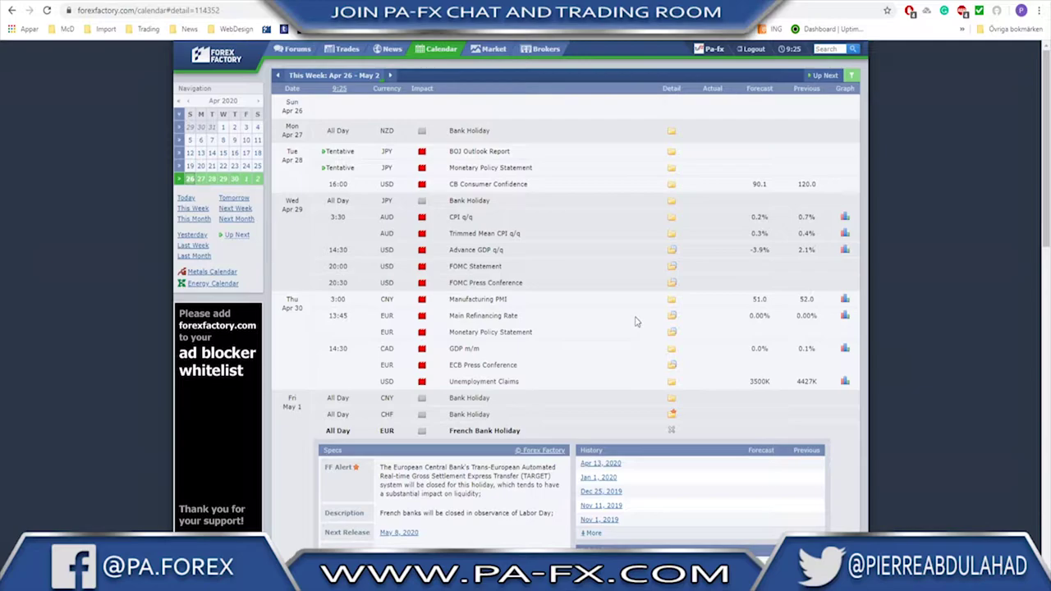
Step: Collapse the French Bank Holiday detail panel to reveal Friday's full event list for Apr 26 – May 2
click(671, 432)
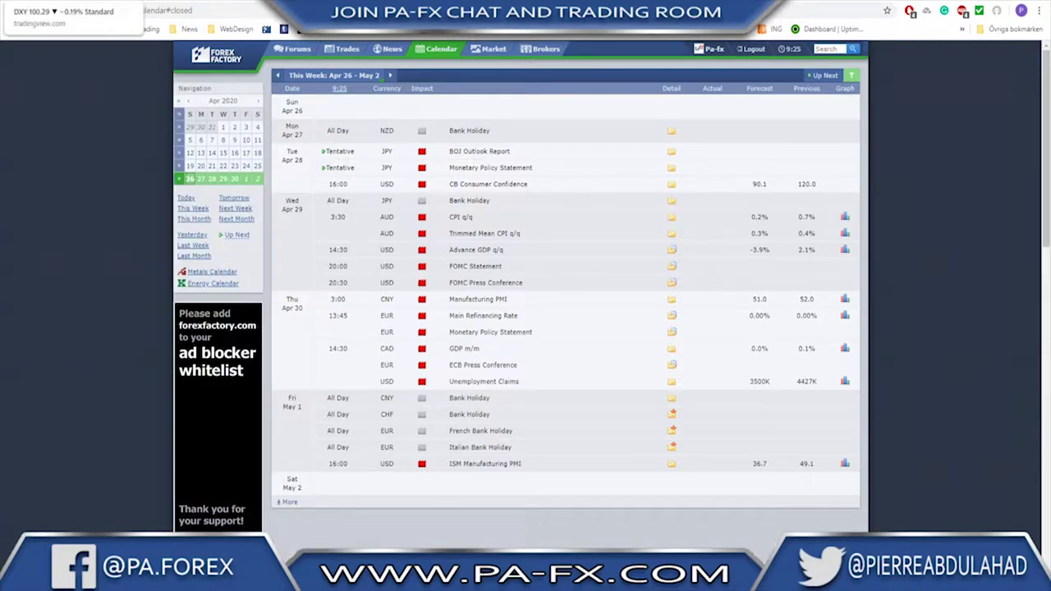
Step: Bring up the DXY daily chart and zoom in on the recent price action
click(66, 8)
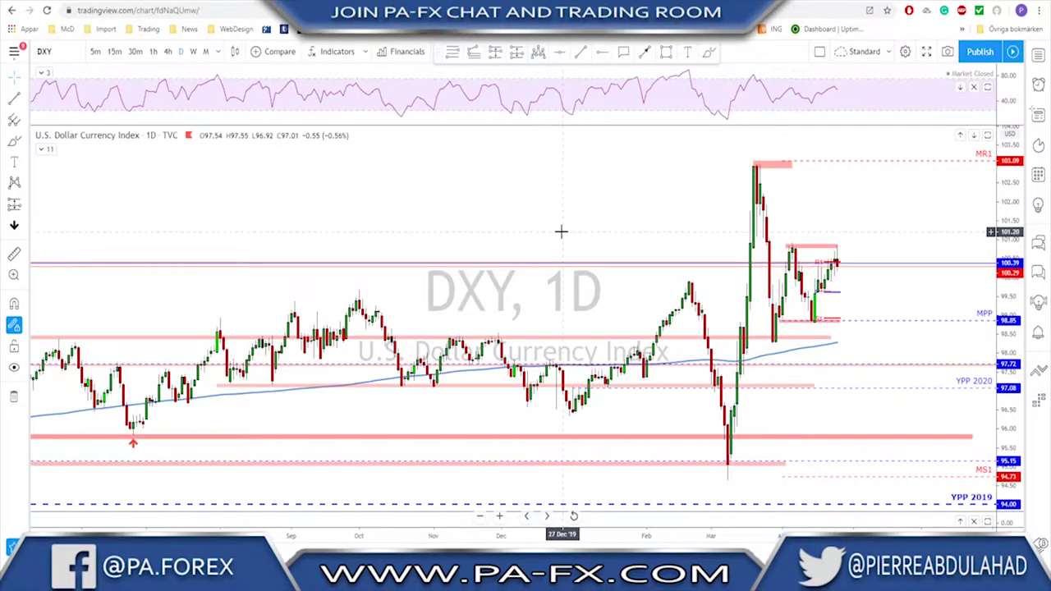
scroll(612, 220, up, 3)
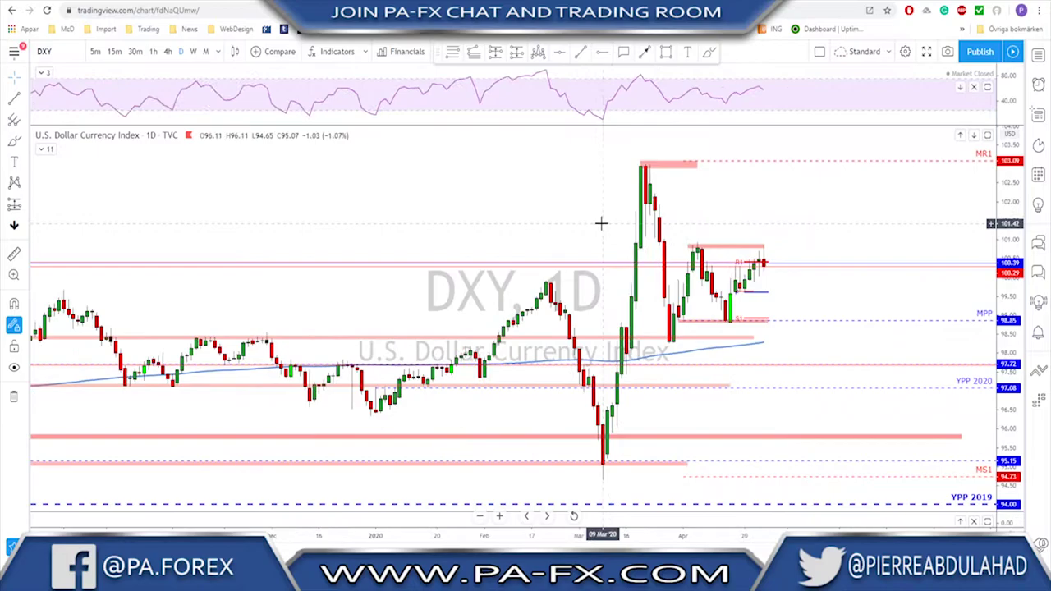
scroll(601, 223, up, 1)
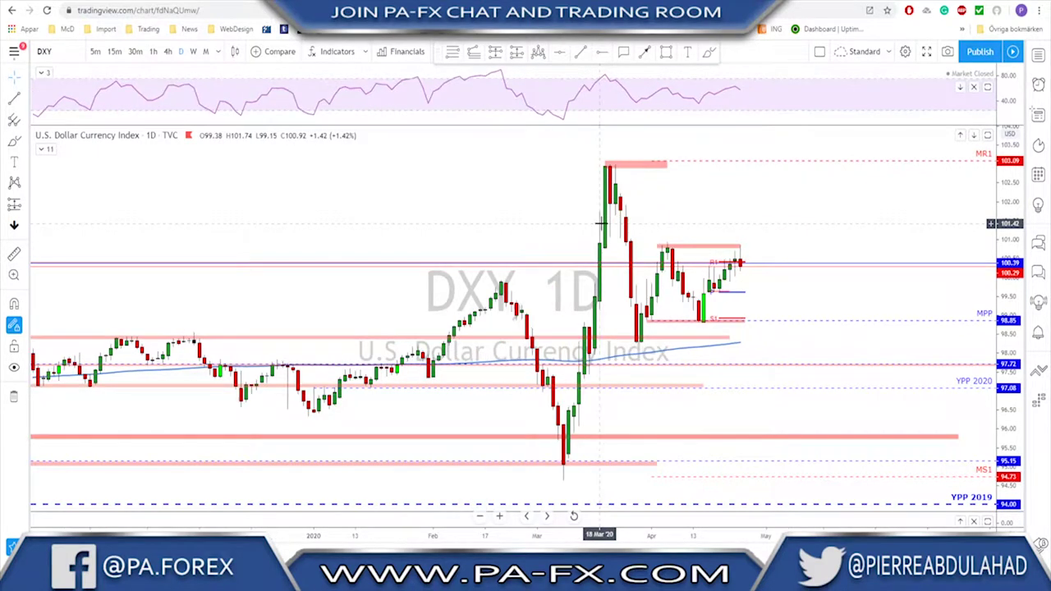
click(710, 54)
scroll(676, 211, down, 6)
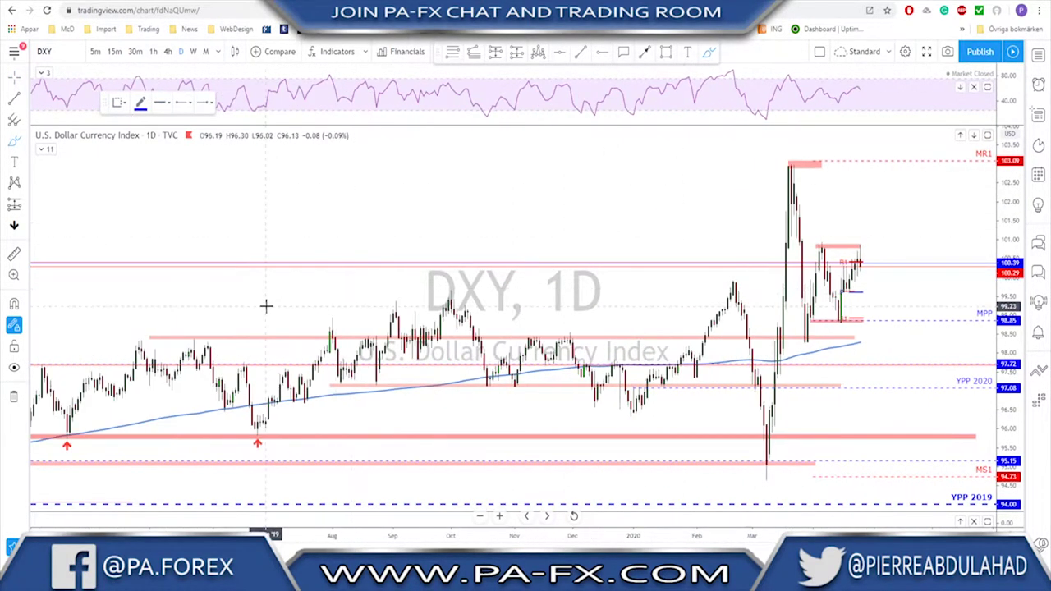
scroll(272, 269, down, 5)
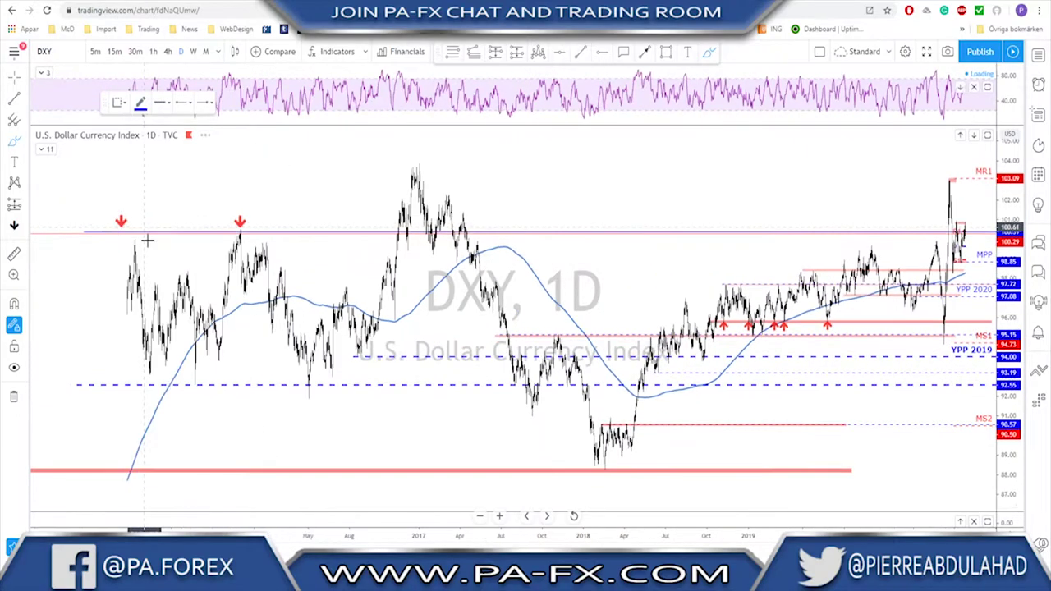
scroll(648, 263, up, 5)
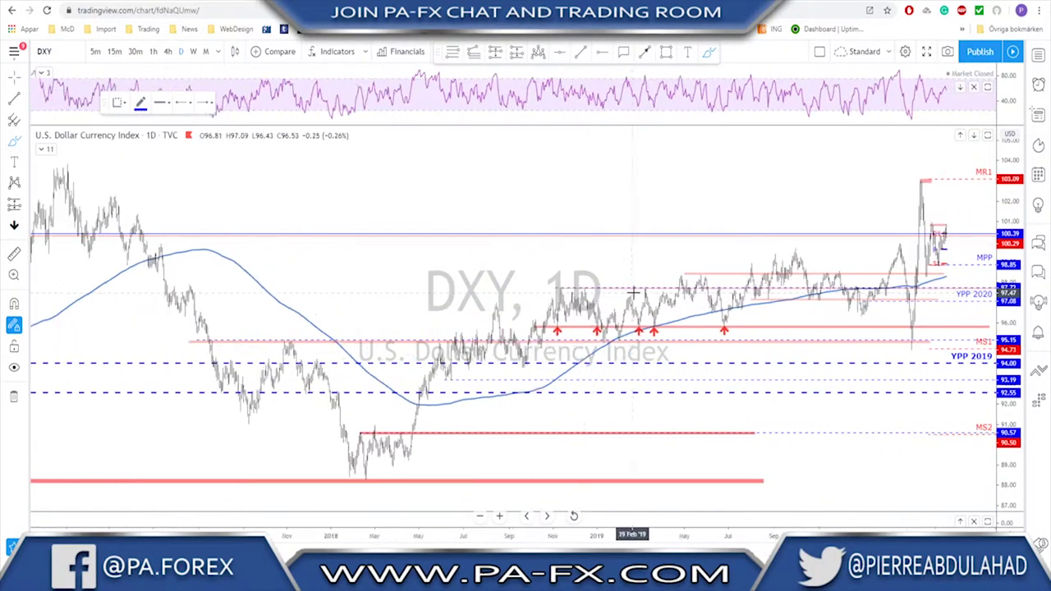
scroll(696, 265, up, 3)
Step: Sketch freehand marks at the recent and March tops, then delete them
mouse_move(825, 239)
mouse_down()
mouse_move(838, 248)
mouse_move(822, 239)
mouse_up()
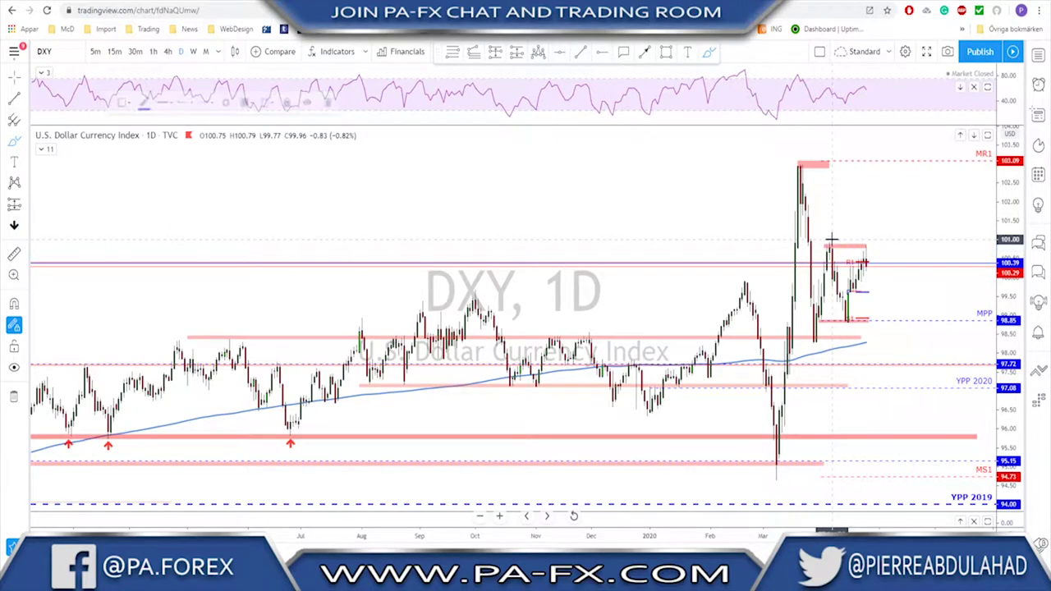
scroll(762, 199, up, 2)
mouse_move(759, 178)
mouse_down()
mouse_move(799, 327)
mouse_move(795, 251)
mouse_move(815, 337)
mouse_move(835, 261)
mouse_up()
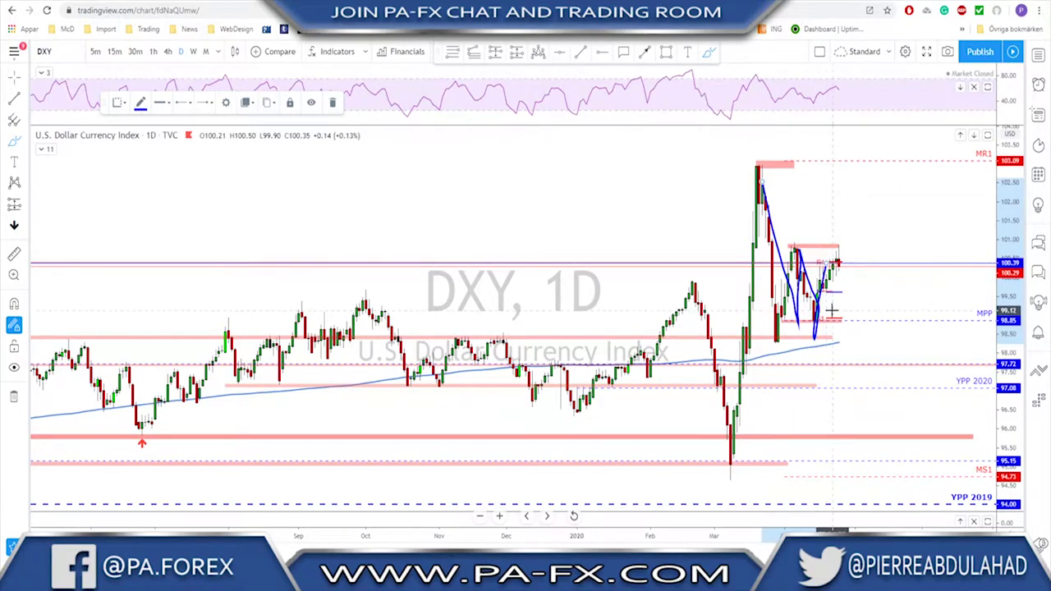
key(Delete)
Step: Sketch a loop around the April top and a projected path toward 98.85, deleting each
scroll(822, 317, down, 2)
scroll(809, 320, up, 2)
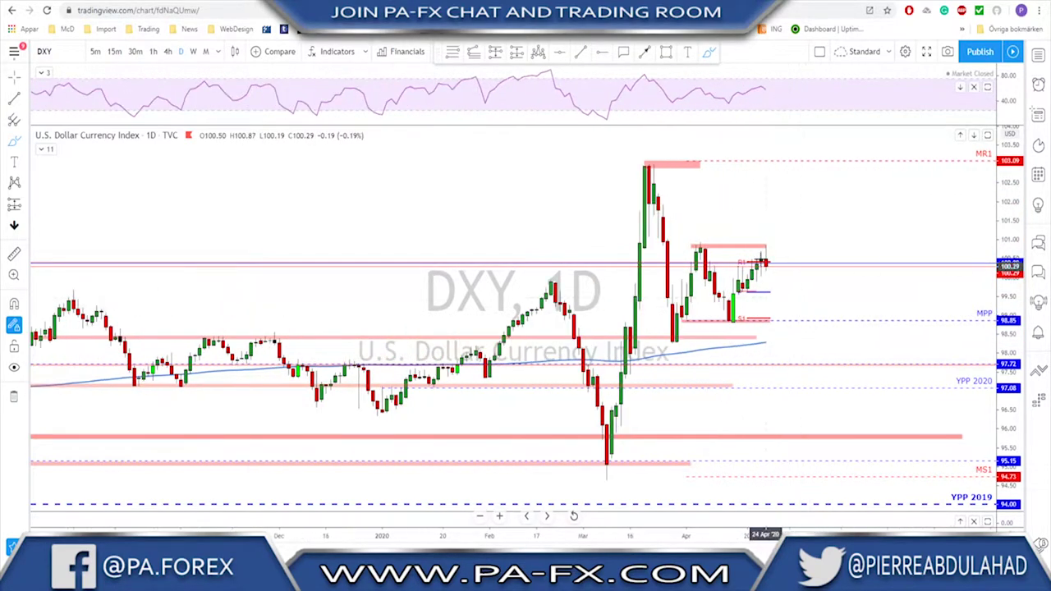
drag(672, 244, 663, 244)
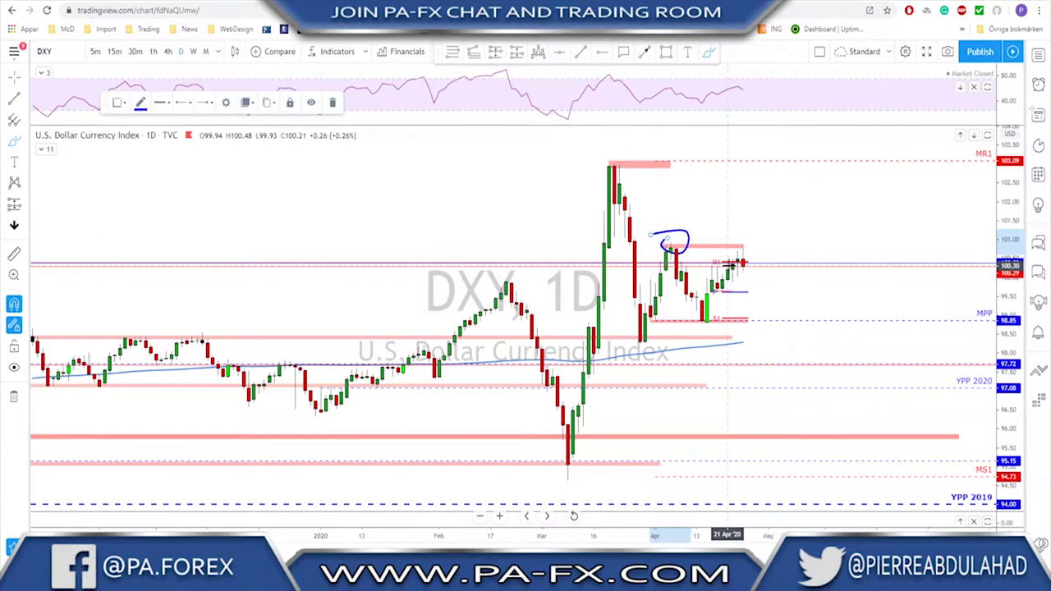
key(Delete)
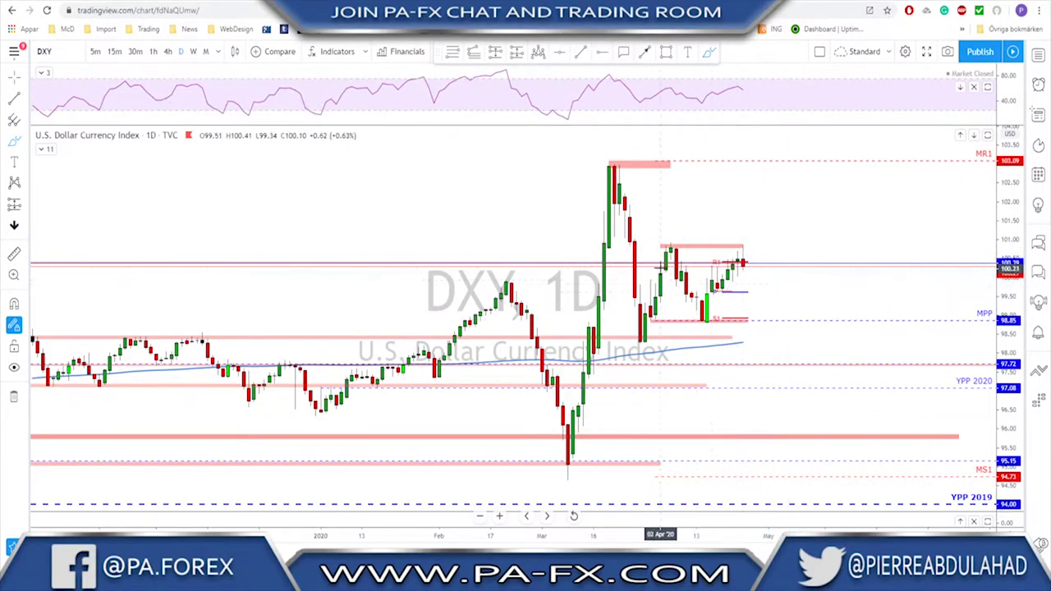
mouse_move(670, 247)
mouse_down()
mouse_move(700, 314)
mouse_move(746, 261)
mouse_move(757, 318)
mouse_up()
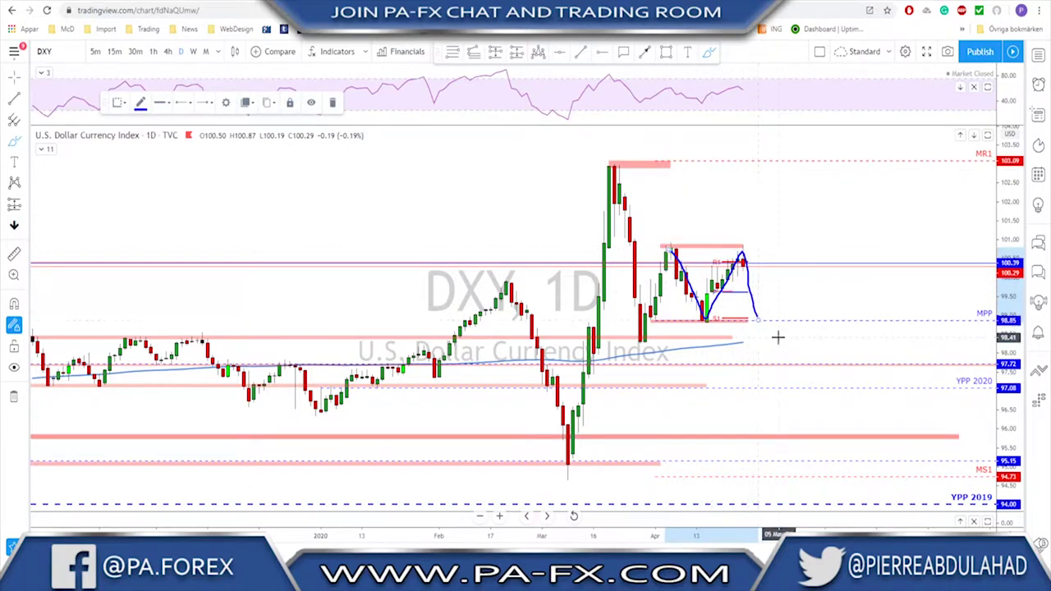
key(Delete)
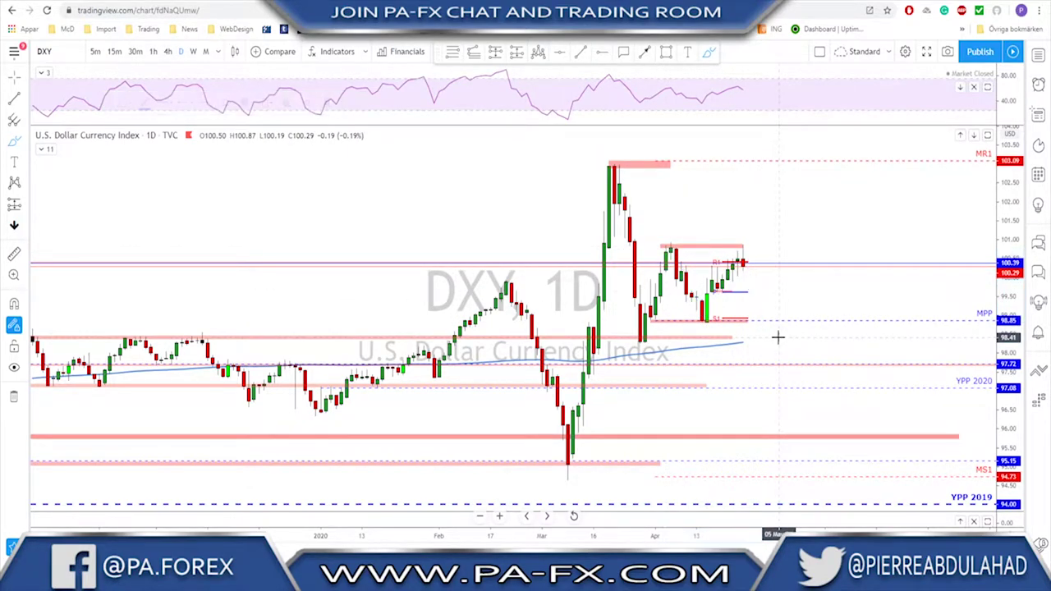
Step: Switch DXY to the 4-hour timeframe and hide the daily and weekly pivot levels
click(166, 51)
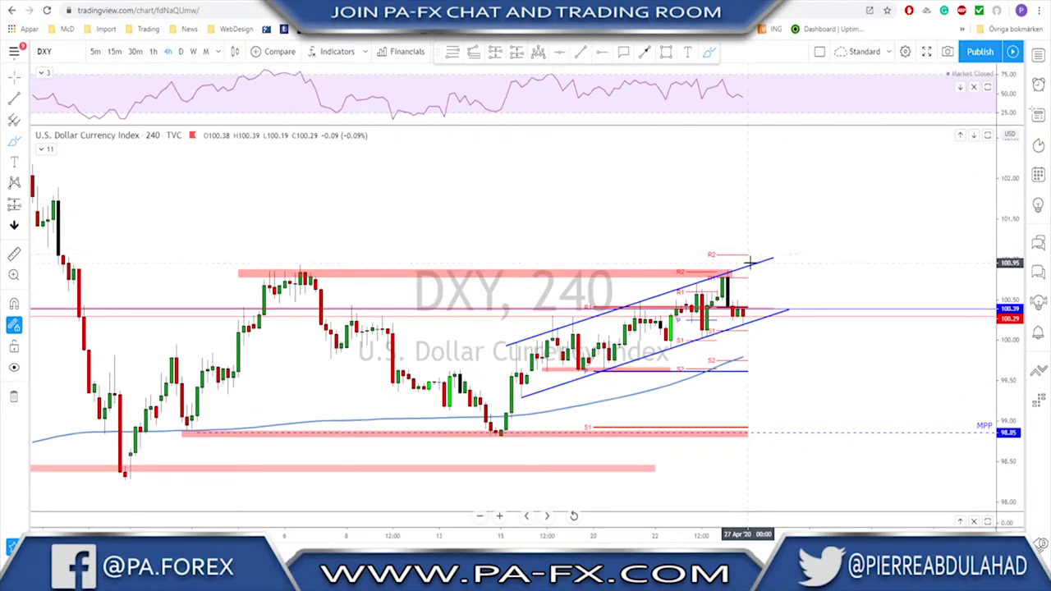
scroll(800, 280, up, 2)
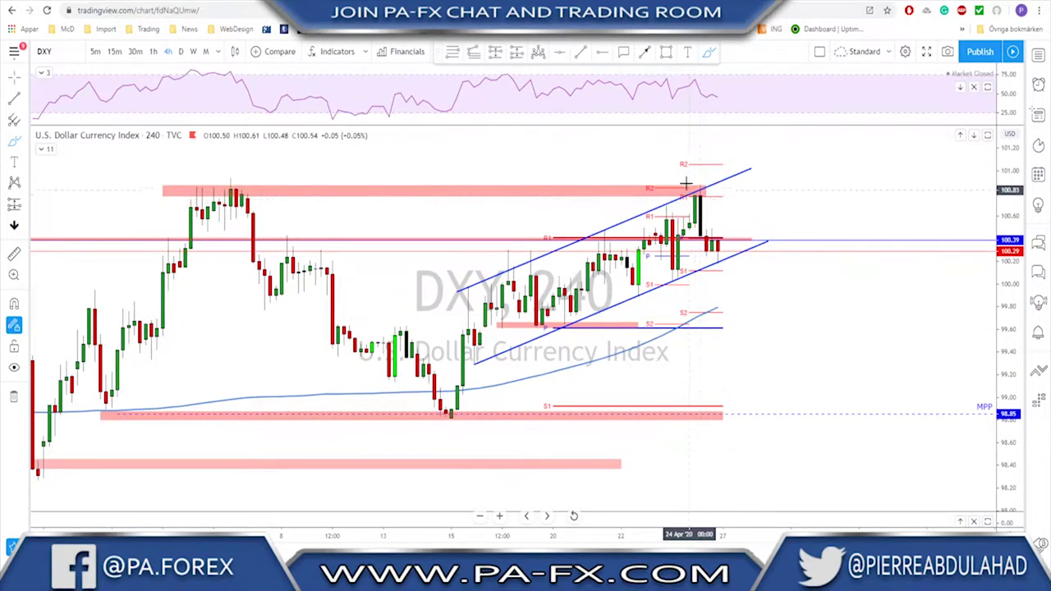
click(43, 149)
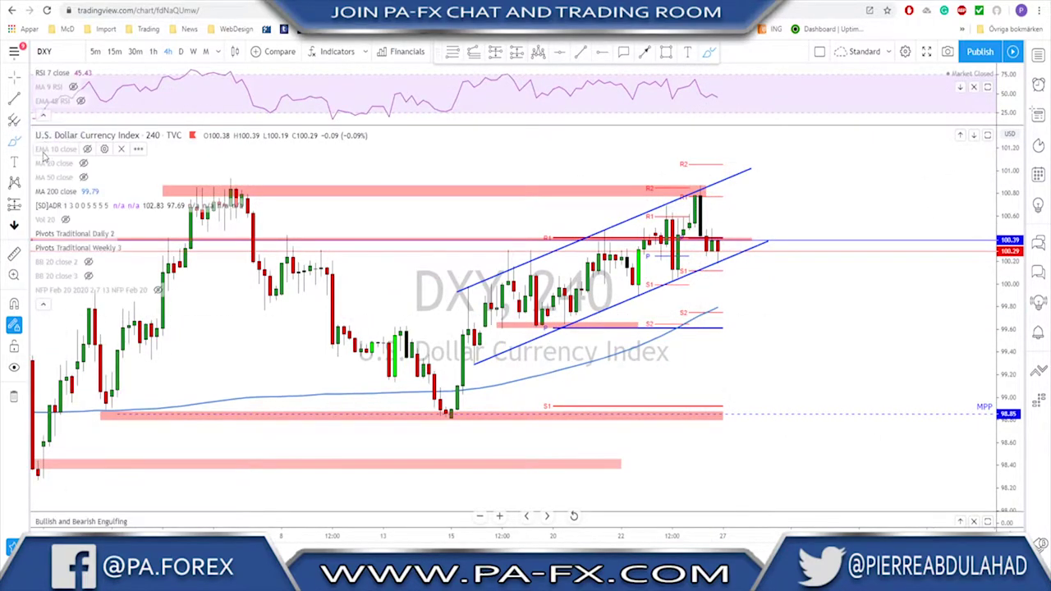
click(125, 234)
click(131, 248)
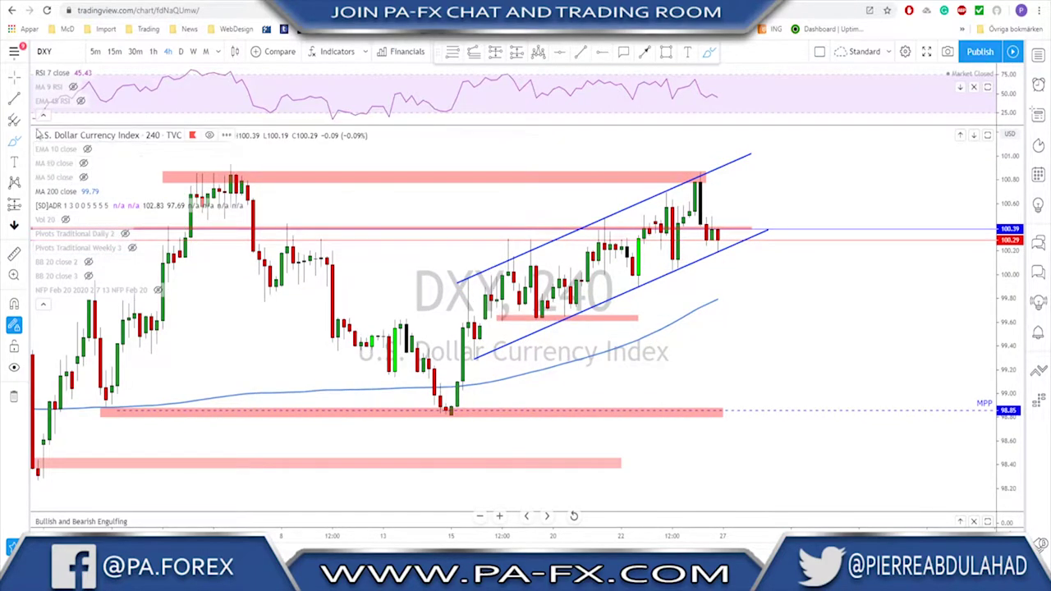
click(42, 304)
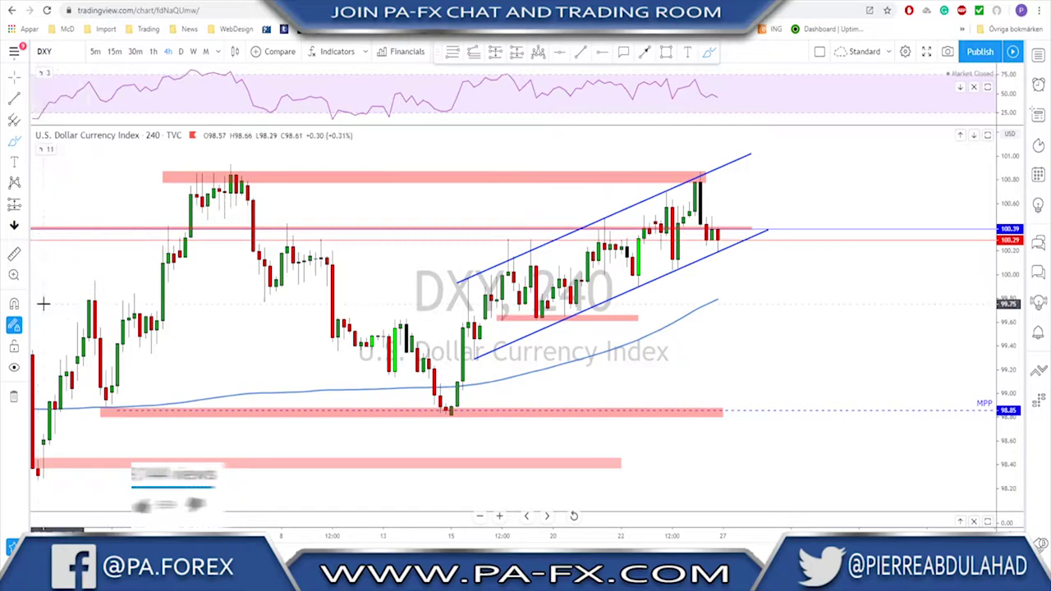
Step: Sketch freehand marks inside the rising channel and a projected drop from the last candle
scroll(645, 282, down, 3)
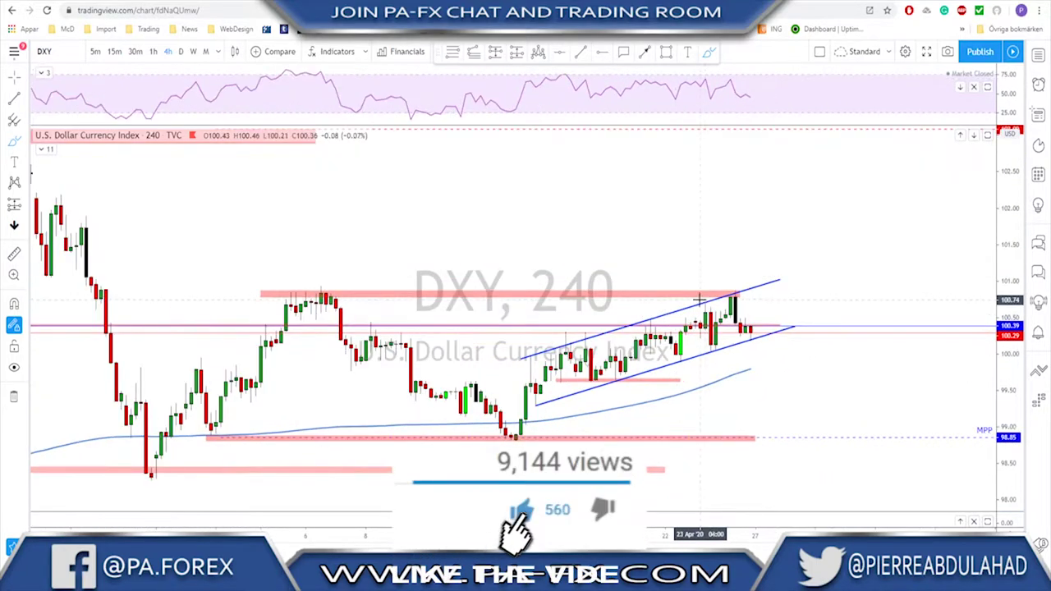
scroll(692, 310, up, 1)
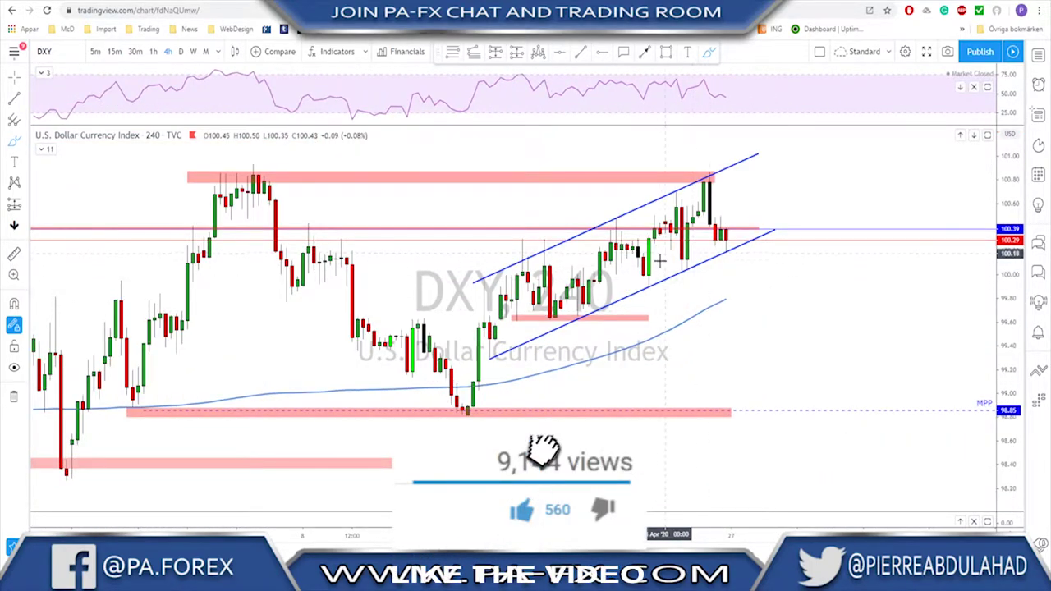
scroll(668, 235, down, 1)
scroll(742, 368, up, 1)
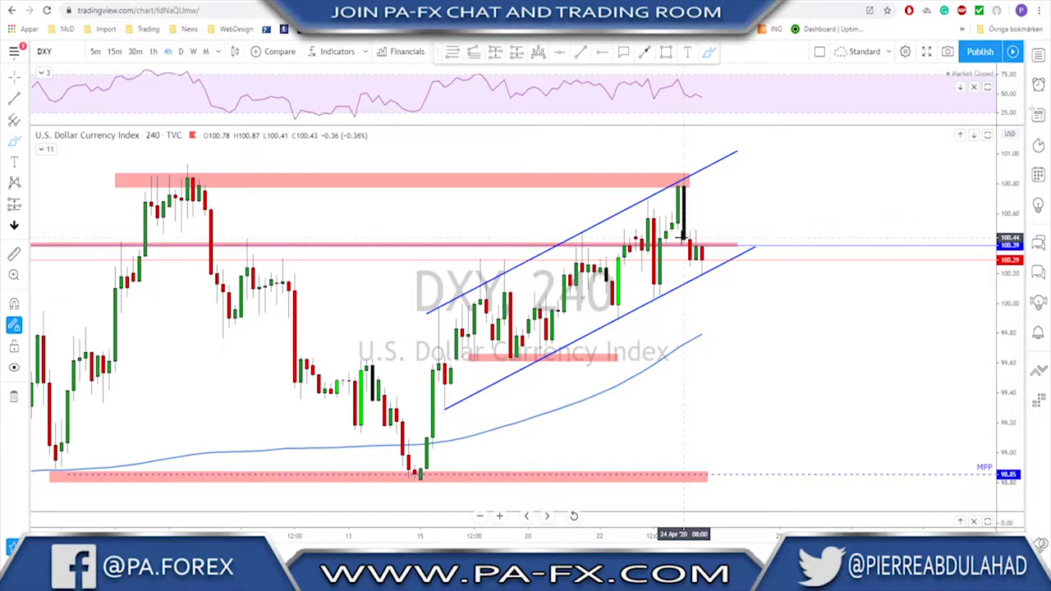
mouse_move(653, 211)
mouse_down()
mouse_move(648, 290)
mouse_move(650, 209)
mouse_up()
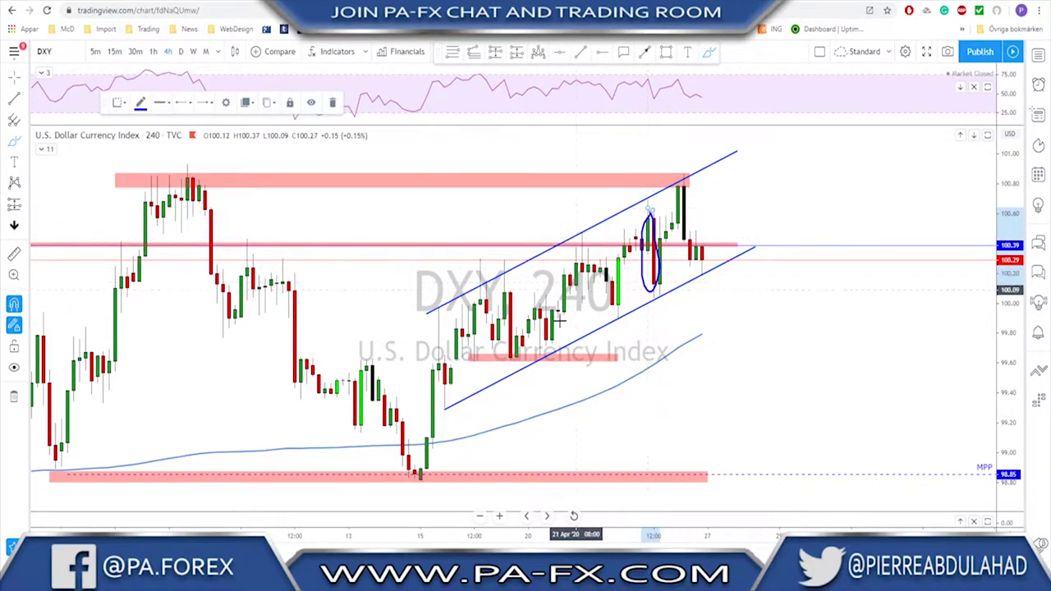
mouse_move(490, 352)
mouse_down()
mouse_move(500, 293)
mouse_move(519, 352)
mouse_move(540, 306)
mouse_move(562, 316)
mouse_move(593, 229)
mouse_move(619, 317)
mouse_move(655, 212)
mouse_move(669, 284)
mouse_move(681, 191)
mouse_move(704, 279)
mouse_up()
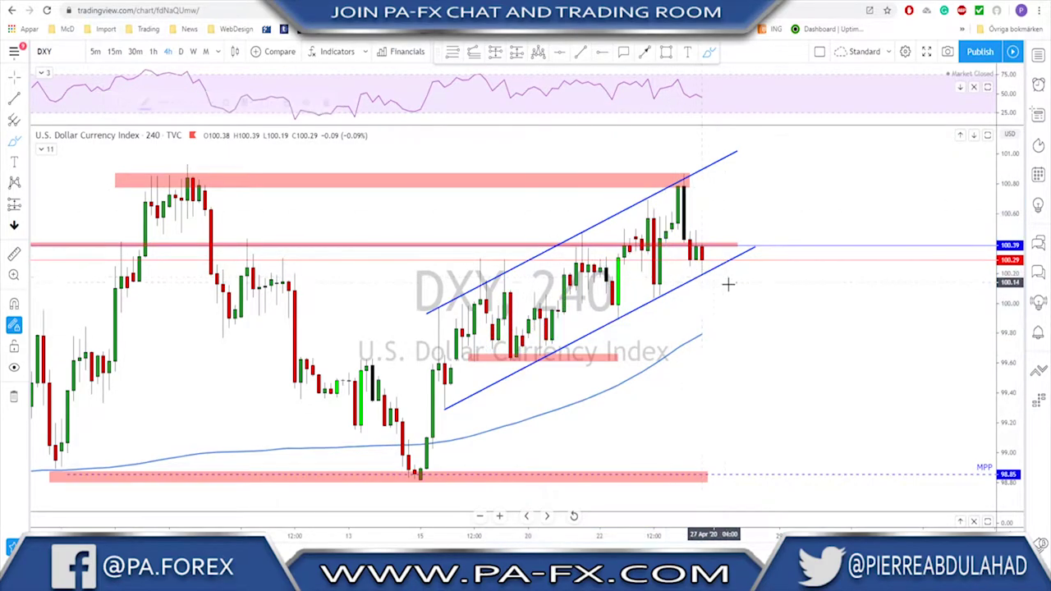
scroll(728, 284, down, 3)
mouse_move(732, 234)
mouse_down()
mouse_move(745, 273)
mouse_move(768, 235)
mouse_move(790, 329)
mouse_up()
Step: Extend the 99.60 support zone to the right and delete the projected path sketch
drag(656, 317, 839, 319)
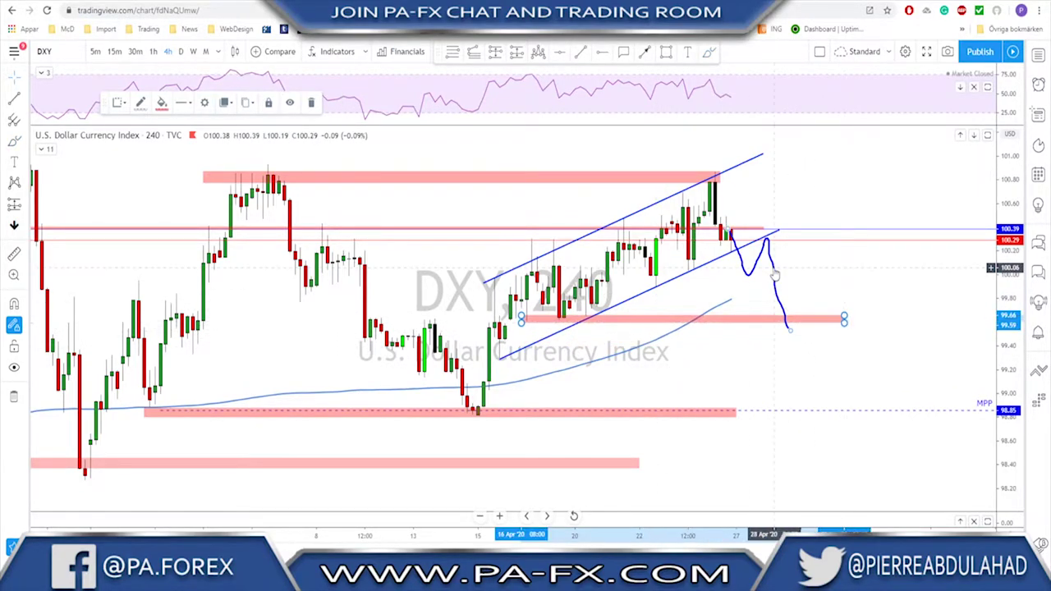
drag(773, 273, 790, 282)
key(Delete)
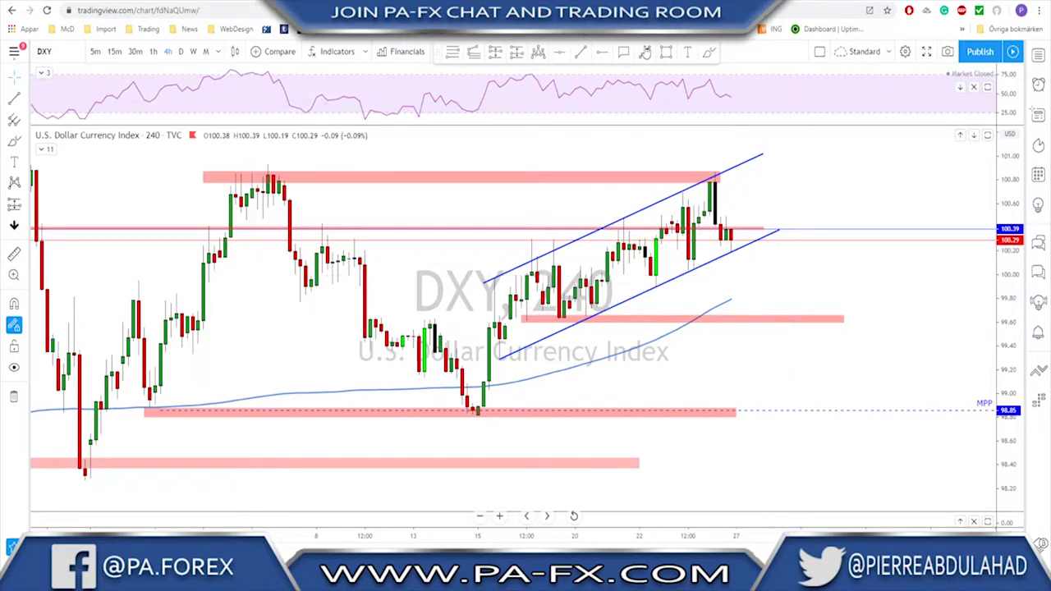
Step: Sketch red projected downward paths from the last DXY candle, undoing the long stroke
click(646, 51)
drag(726, 234, 757, 315)
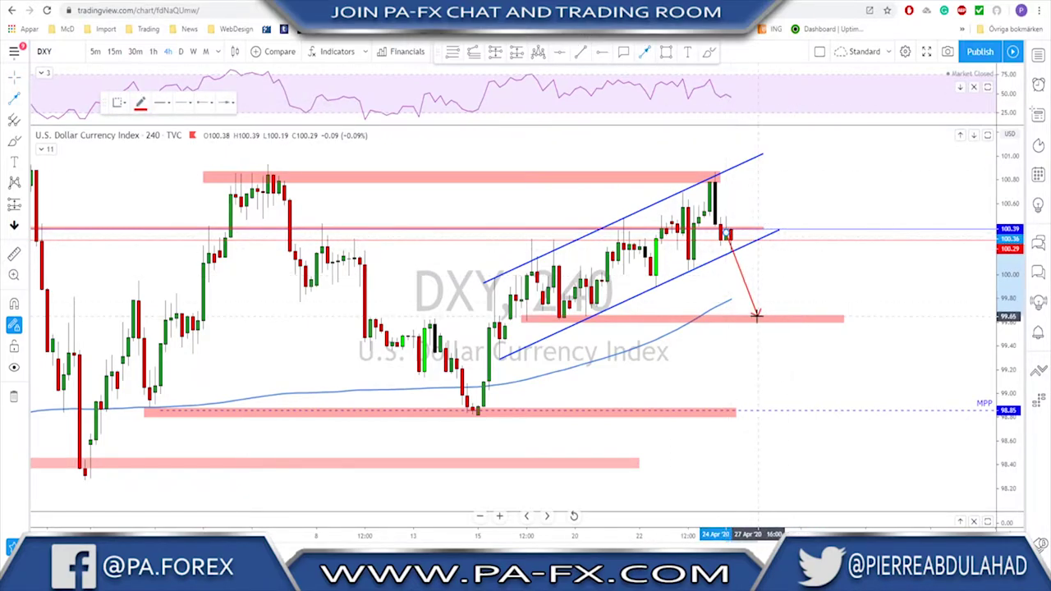
key(ctrl+z)
mouse_move(728, 236)
mouse_down()
mouse_move(740, 275)
mouse_move(746, 244)
mouse_move(752, 250)
mouse_move(823, 401)
mouse_up()
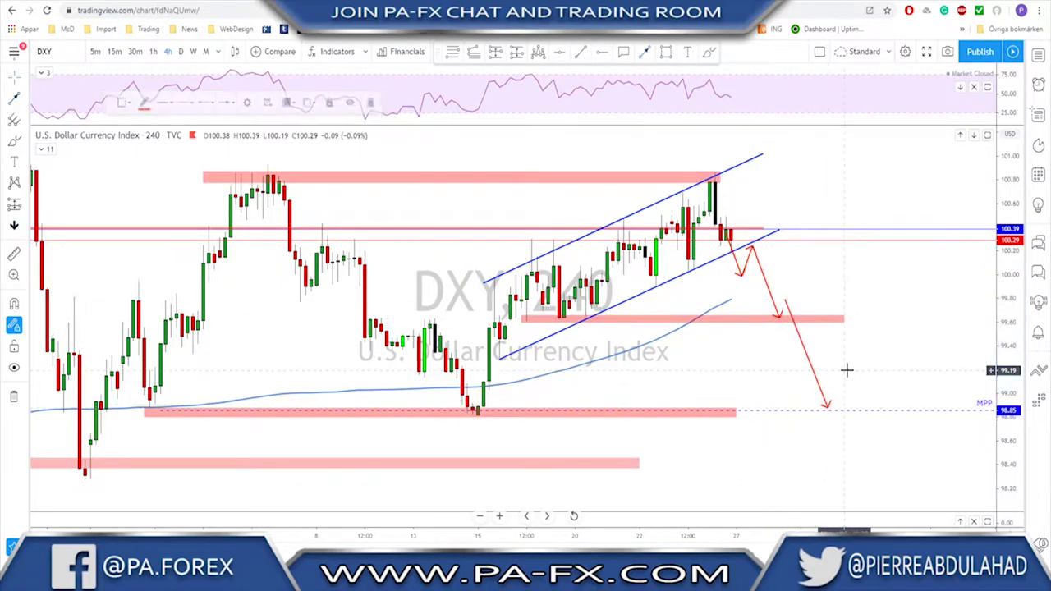
scroll(965, 375, down, 2)
scroll(965, 375, up, 2)
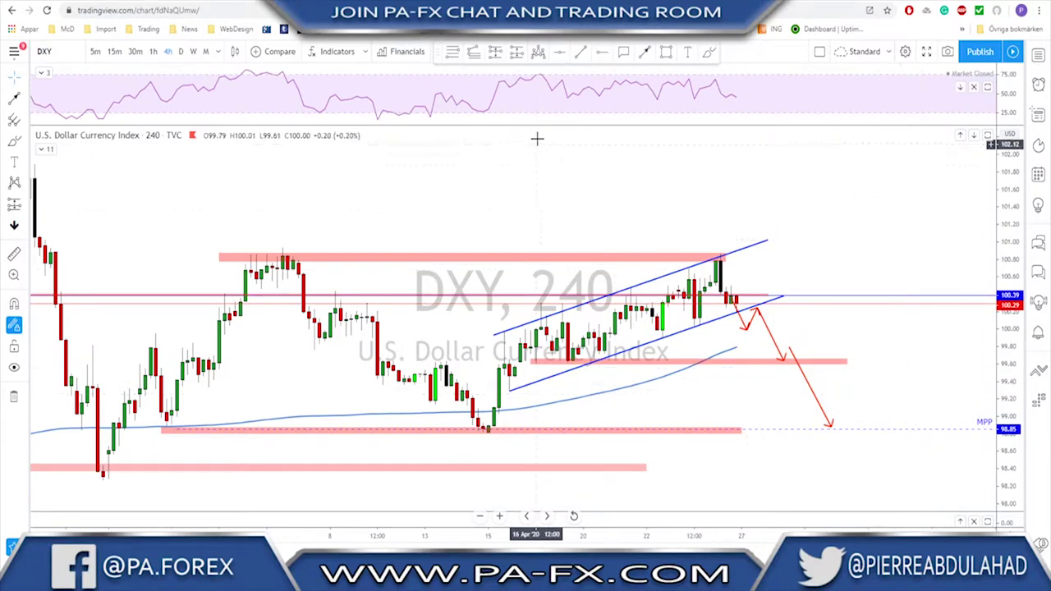
Step: Sketch arrows along the top resistance and upward, cancel the upward one, then load USOIL
click(645, 51)
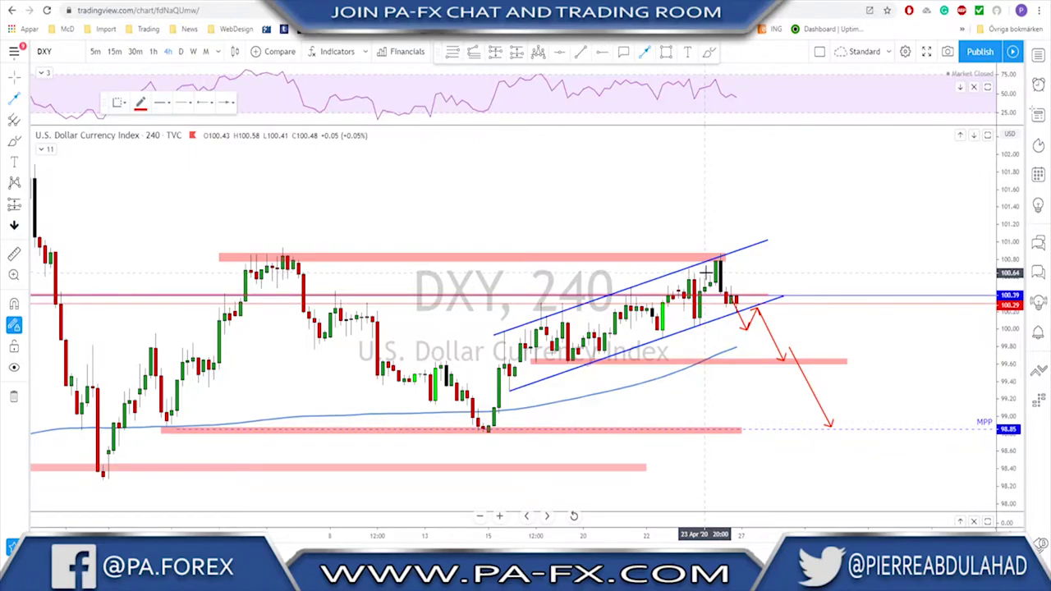
drag(704, 272, 345, 258)
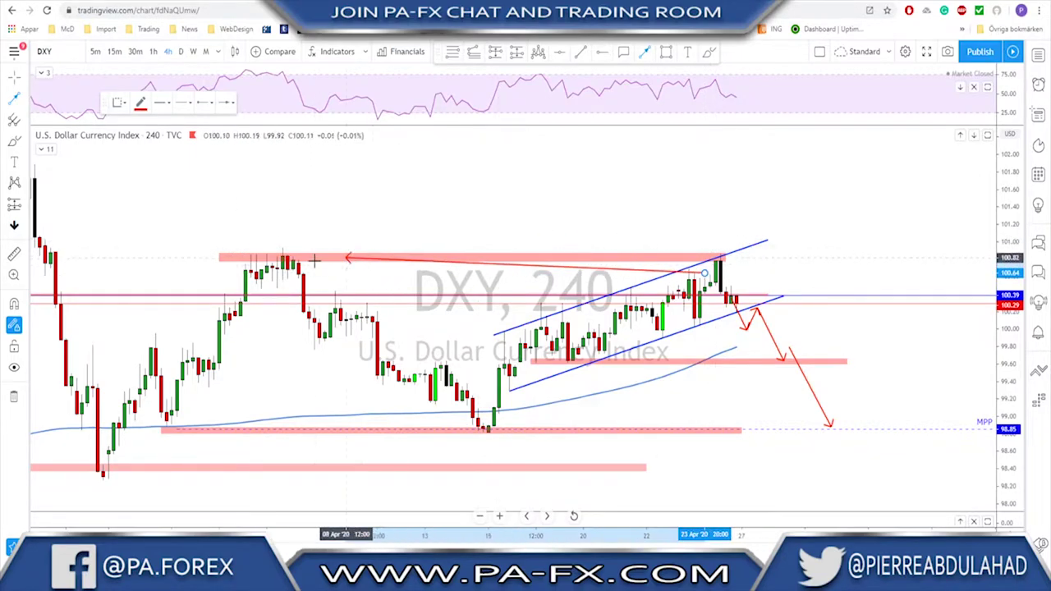
scroll(314, 259, down, 3)
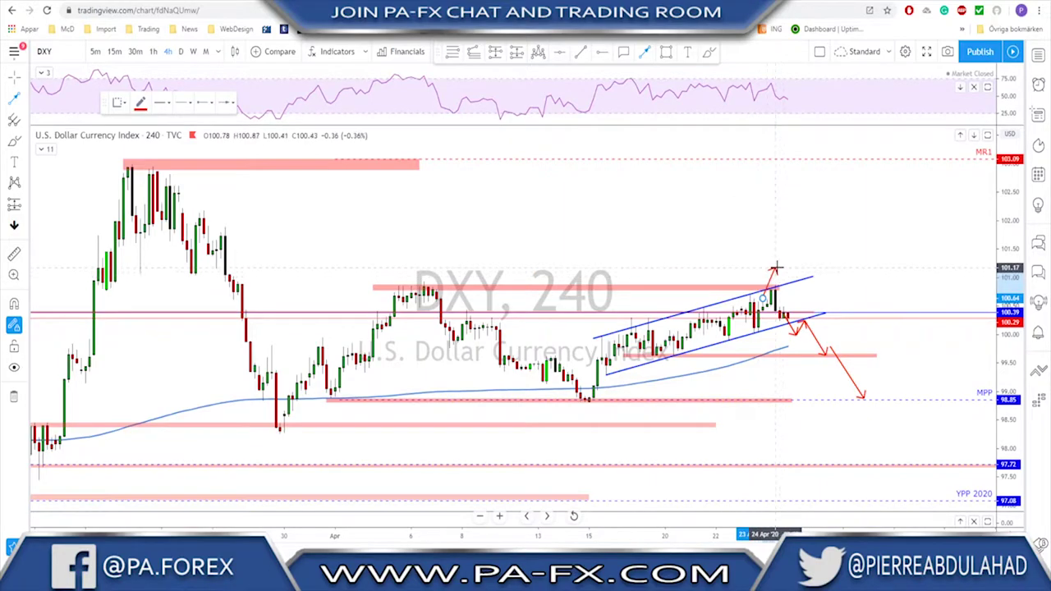
drag(782, 285, 810, 170)
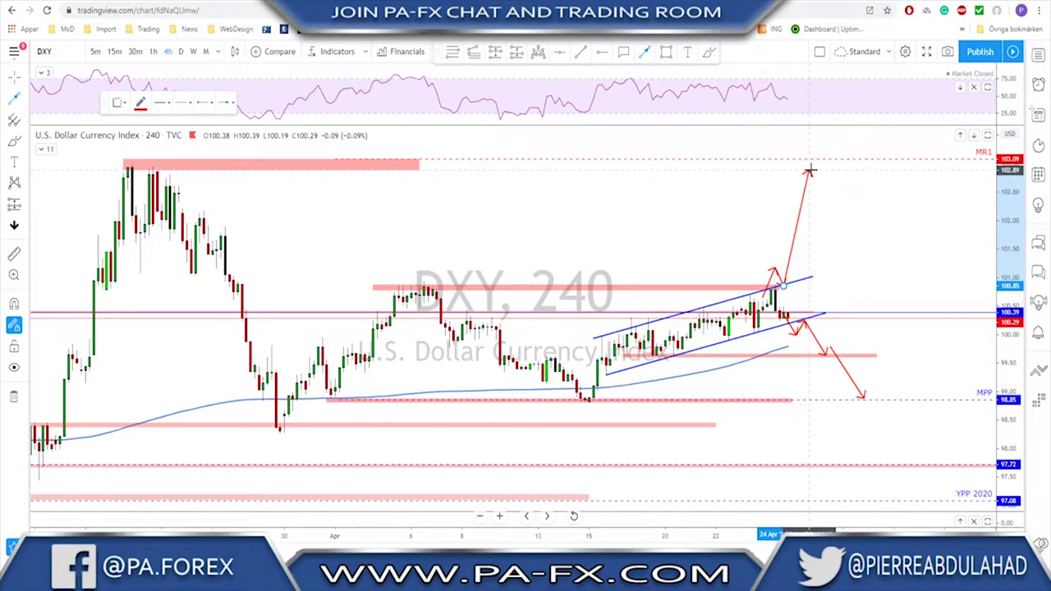
key(Escape)
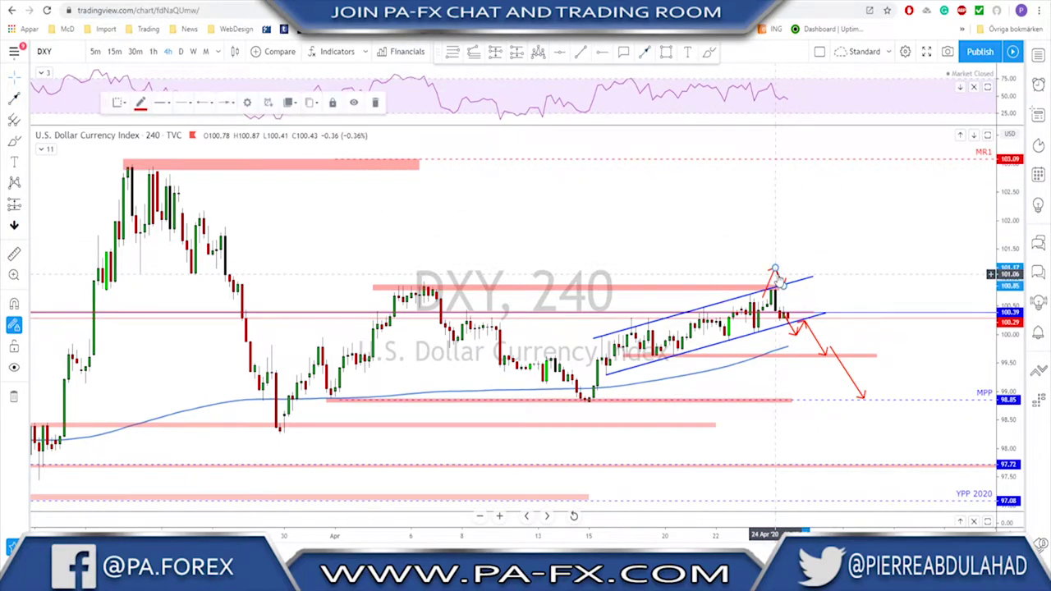
scroll(769, 272, up, 3)
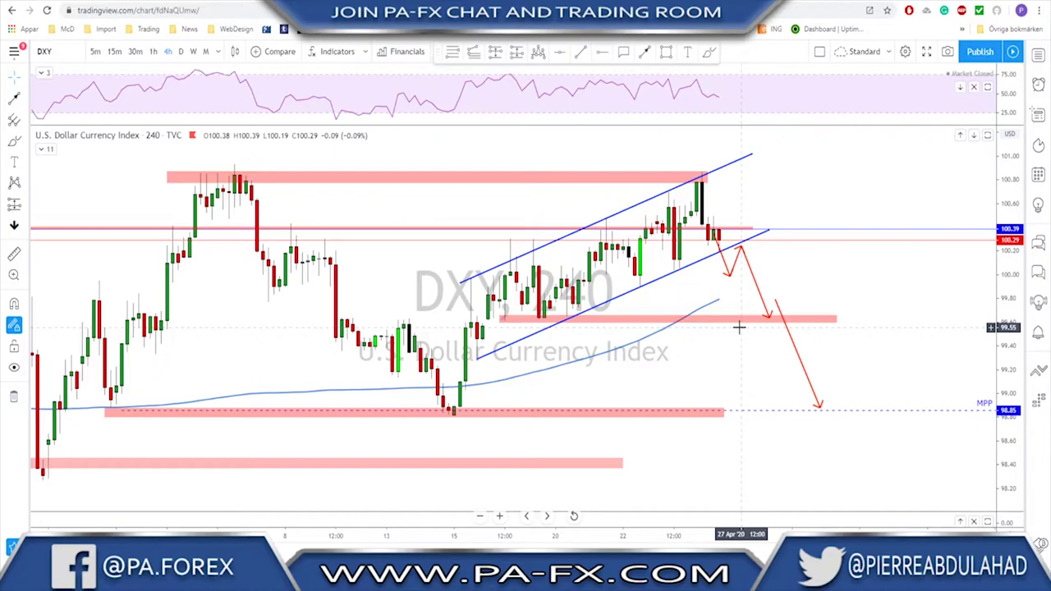
key(space)
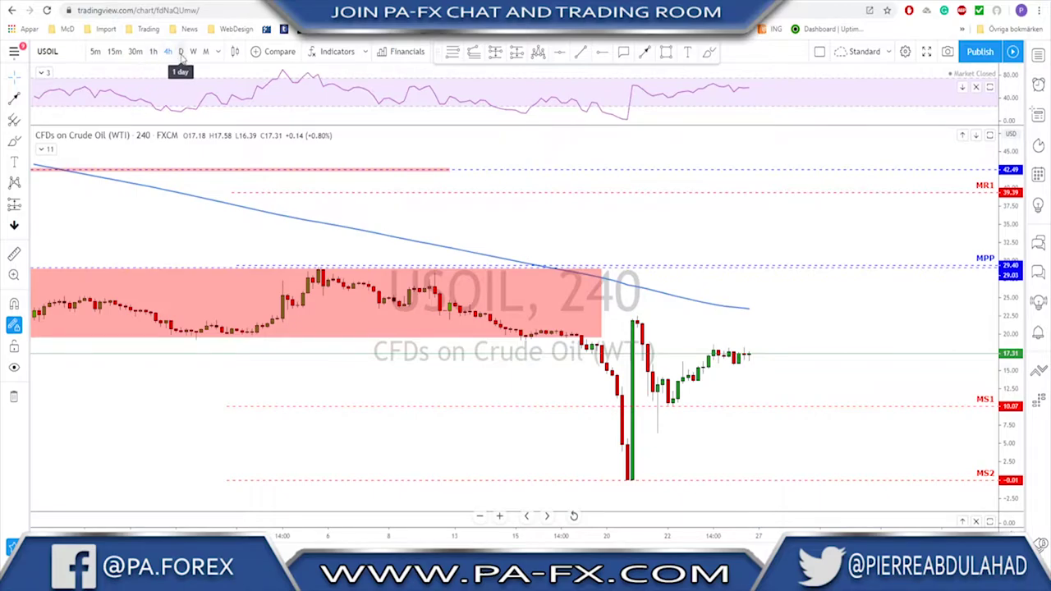
Step: Switch USOIL to hourly and draw a zone from the 21 April high (~21.4) down to MS1 (~10.2)
click(182, 52)
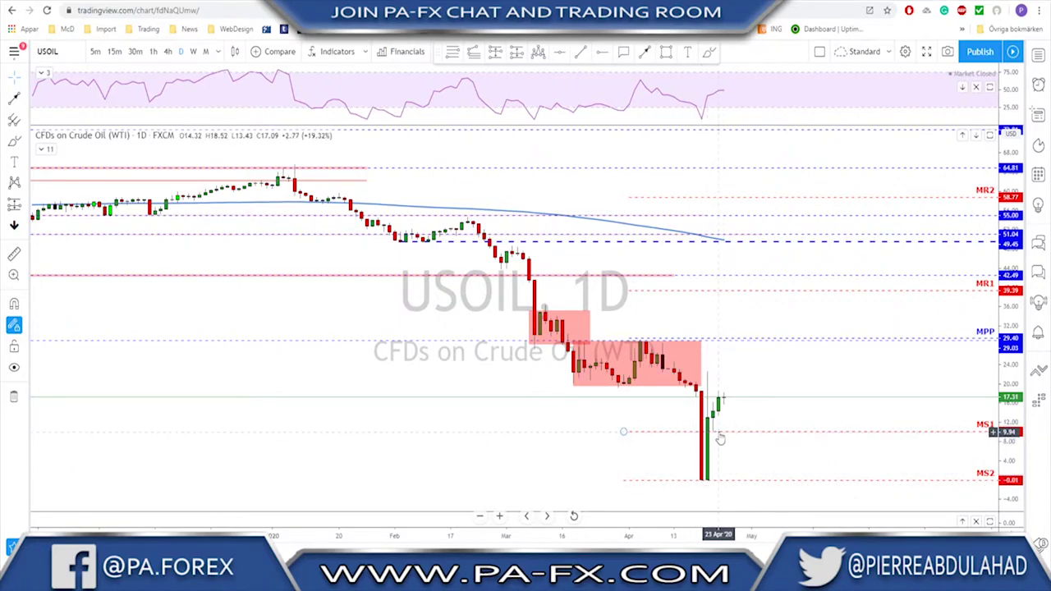
click(153, 51)
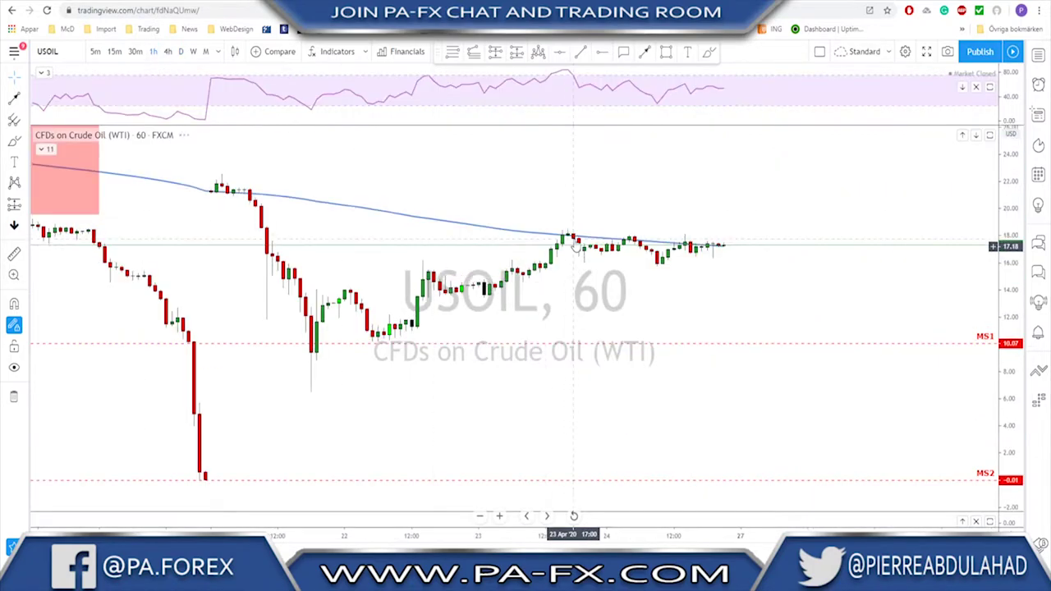
click(666, 52)
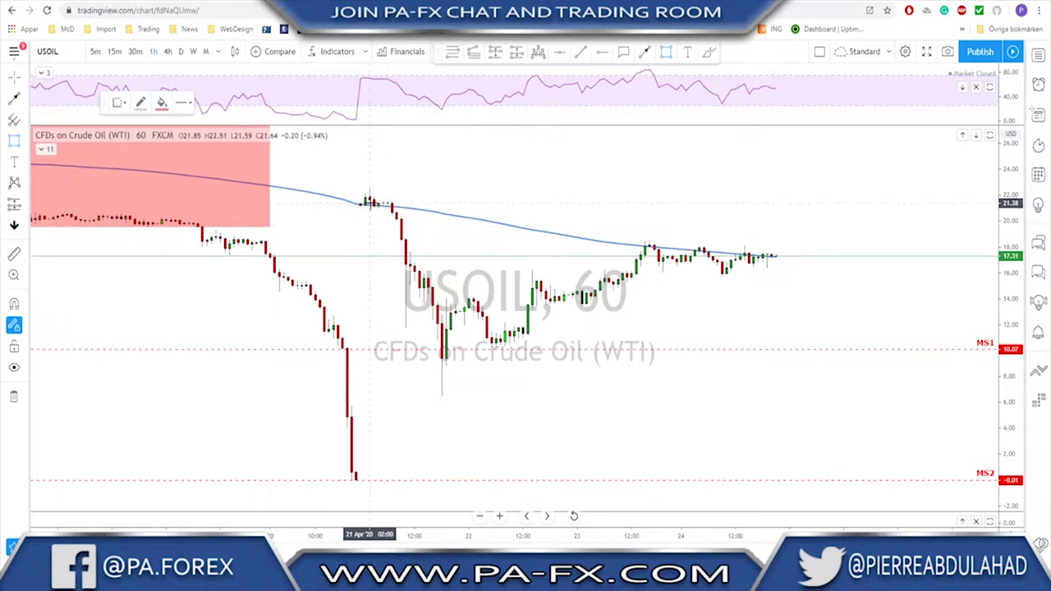
mouse_move(370, 202)
mouse_down()
mouse_move(786, 342)
mouse_move(888, 349)
mouse_up()
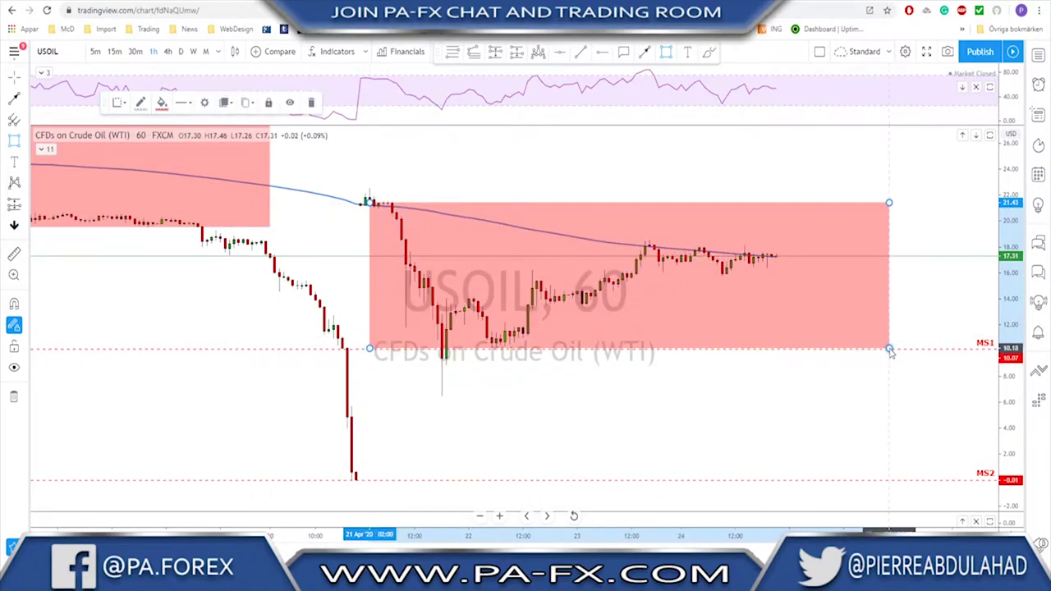
Step: Draw an upward projection arrow from the latest candle to the zone top
scroll(874, 307, down, 3)
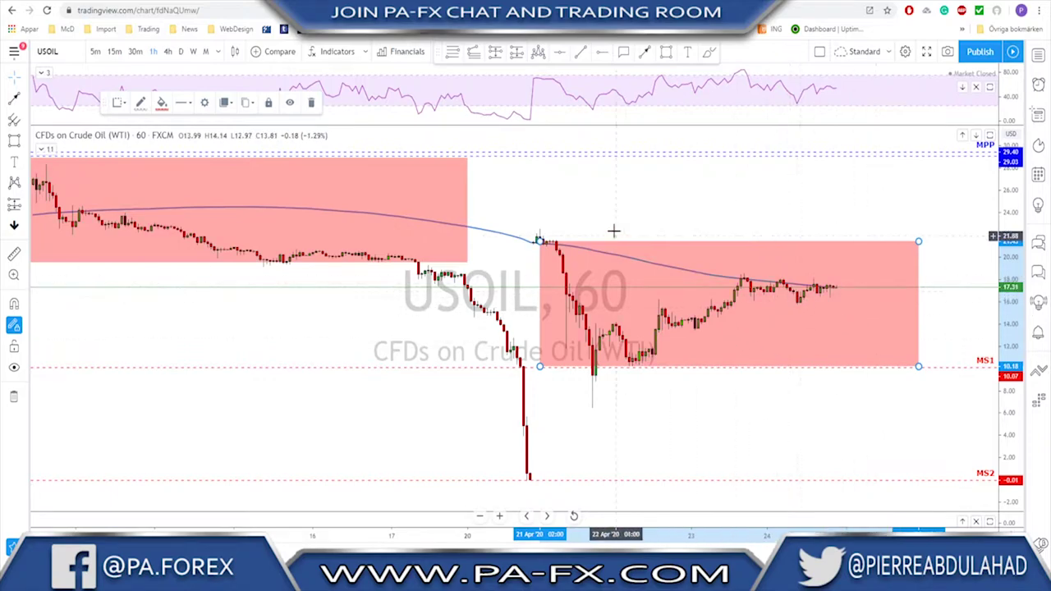
click(836, 293)
click(864, 245)
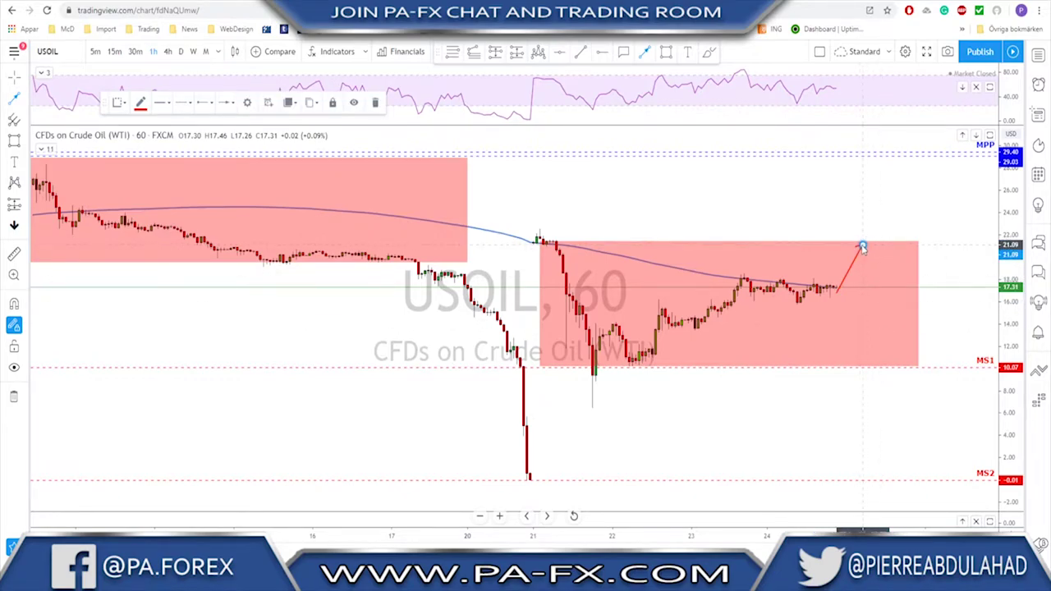
key(Escape)
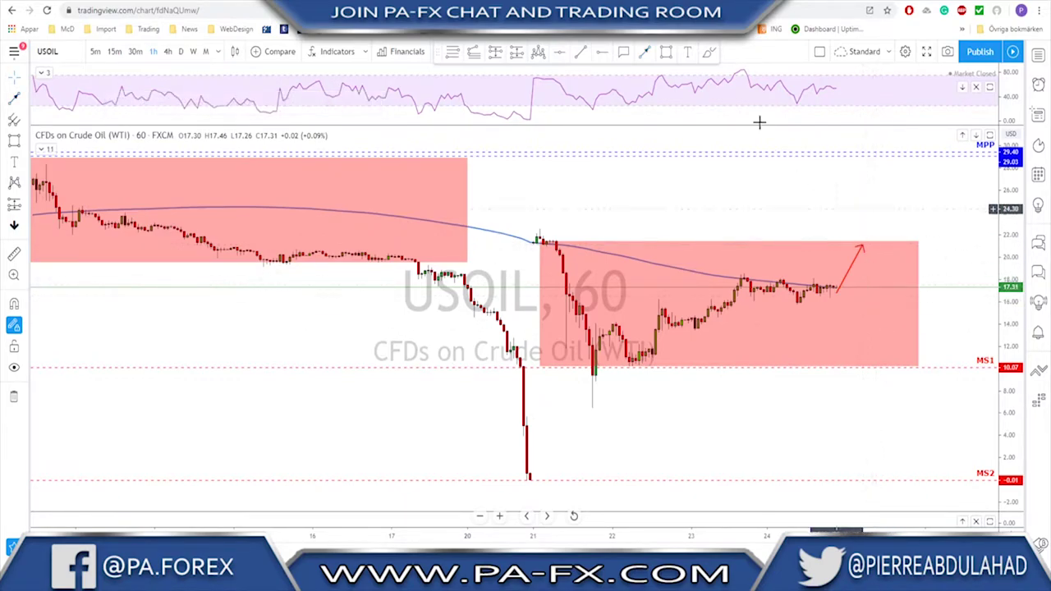
click(864, 249)
Step: Add downward and bounce-at-MS1 arrow paths, then delete both
click(871, 247)
click(885, 296)
click(856, 332)
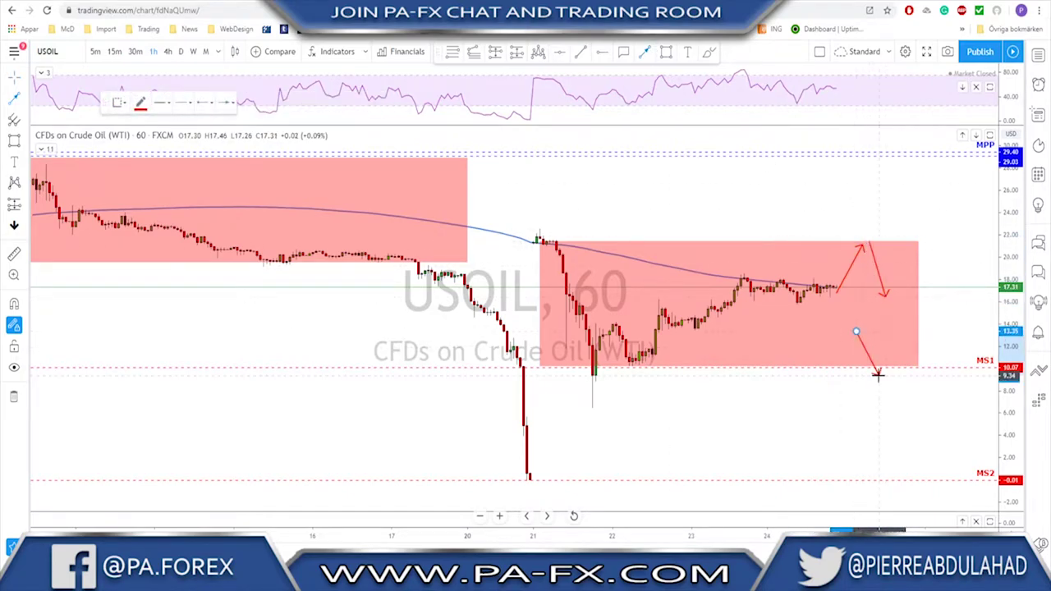
click(878, 370)
click(895, 323)
key(Escape)
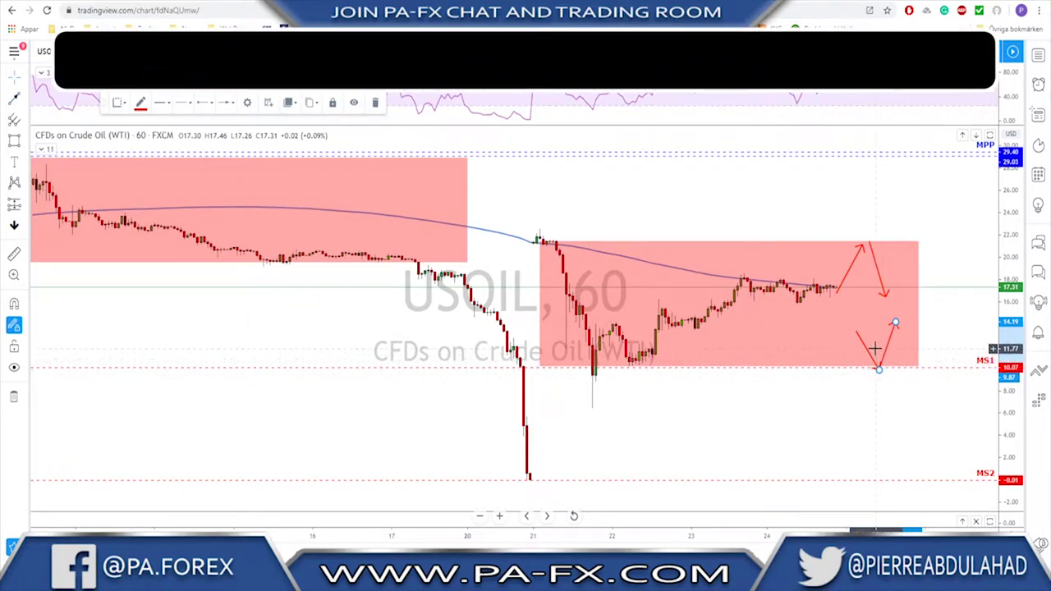
key(Delete)
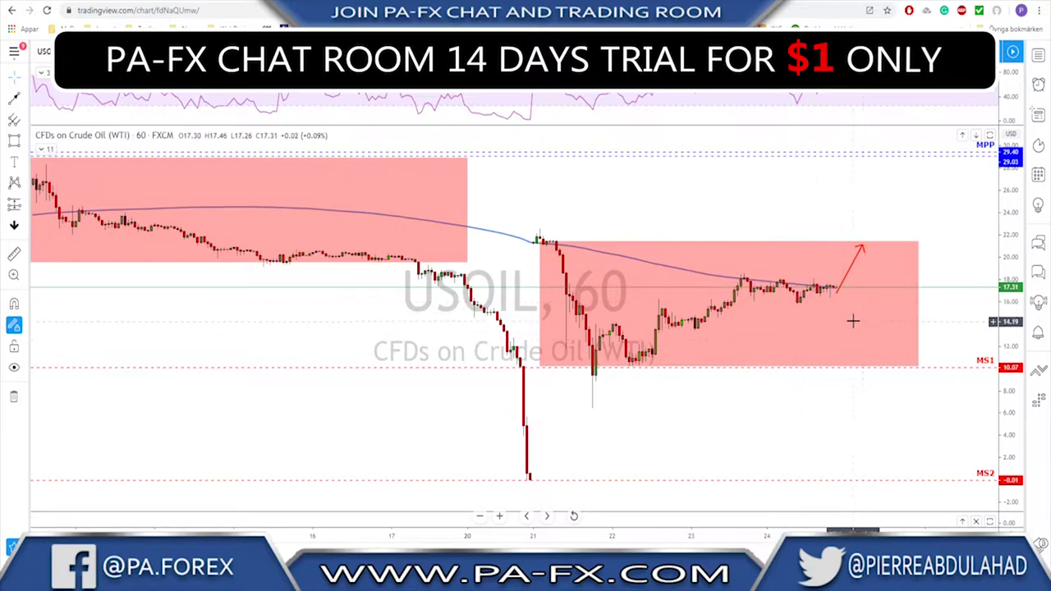
key(Delete)
Step: Sketch blue up and down strokes from the latest candles, then undo both
drag(831, 286, 842, 246)
drag(834, 289, 846, 330)
key(ctrl+z)
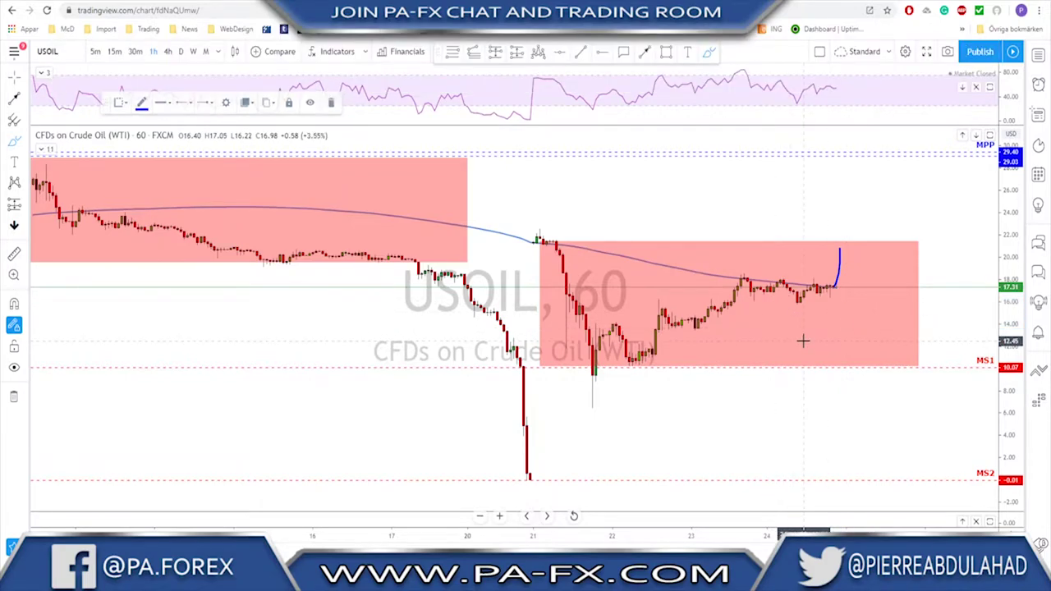
key(ctrl+z)
scroll(847, 354, down, 1)
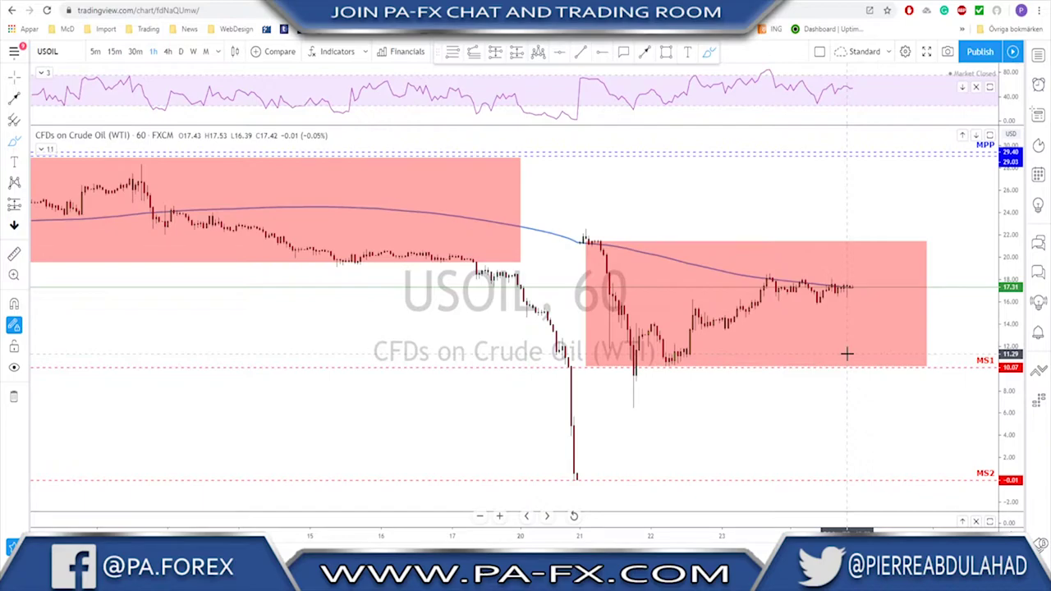
Step: Load GOLD on the daily timeframe, sketch a blue path along the recent rally, then undo it
key(space)
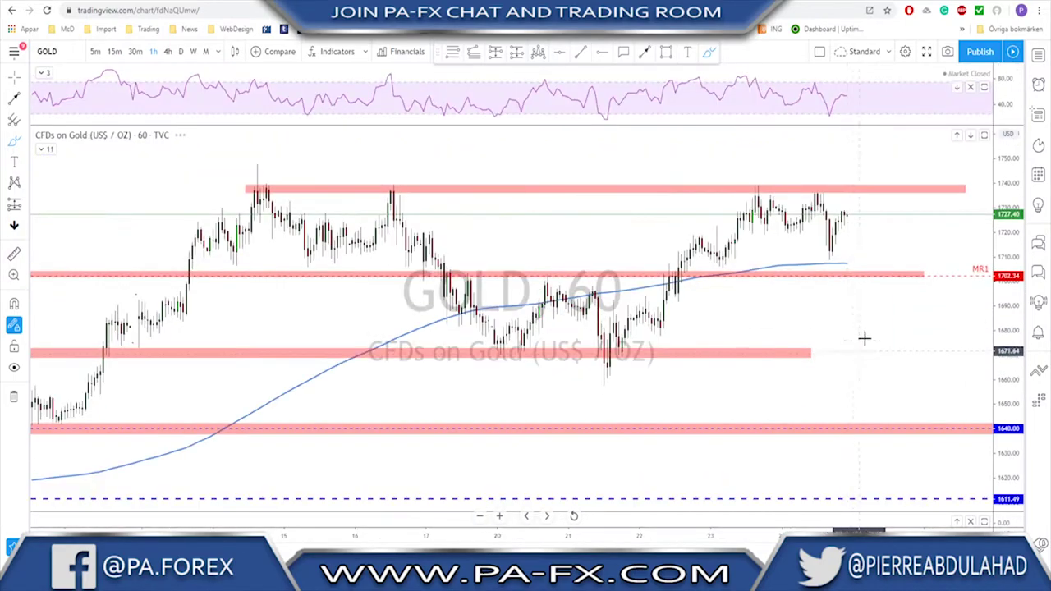
click(181, 51)
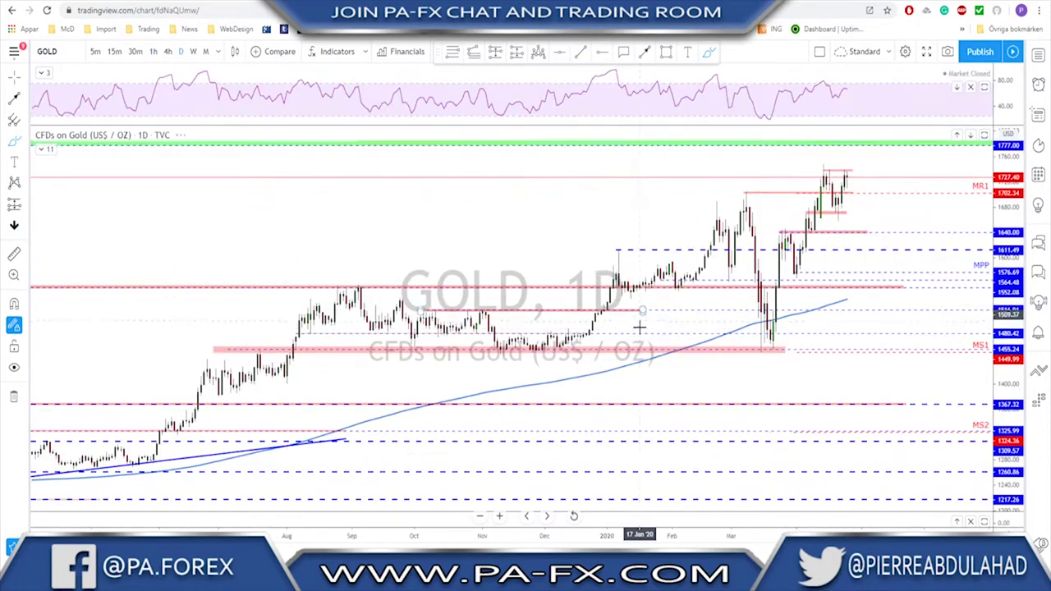
mouse_move(674, 363)
mouse_down()
mouse_move(688, 257)
mouse_move(701, 302)
mouse_move(721, 223)
mouse_move(749, 173)
mouse_move(766, 217)
mouse_move(777, 176)
mouse_move(743, 163)
mouse_up()
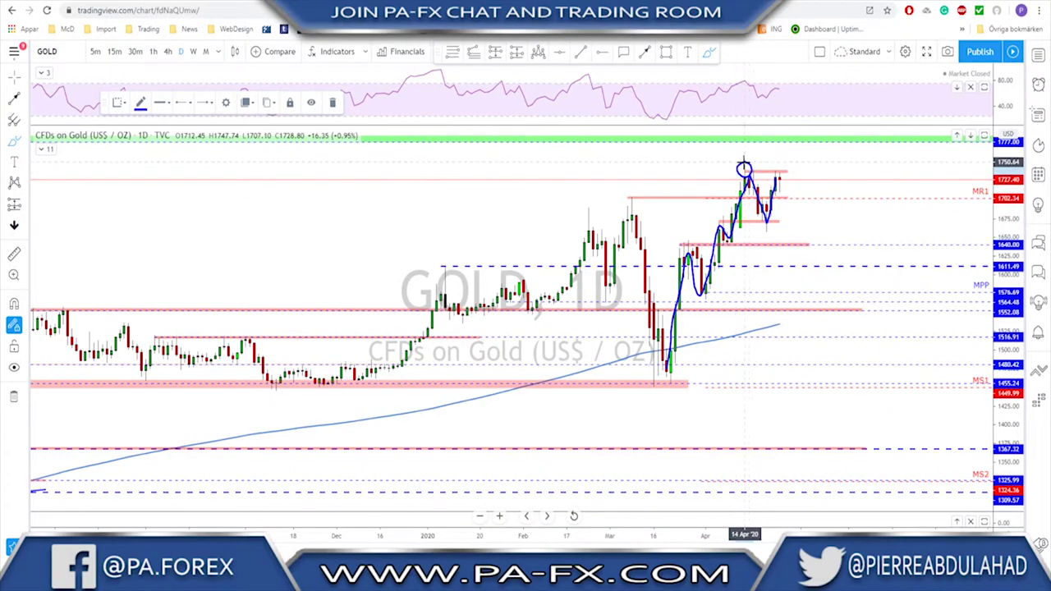
key(ctrl+z)
key(ctrl+z)
scroll(763, 258, up, 2)
Step: On GOLD 4-hour, sketch and undo a move above top resistance, then return to daily
click(168, 52)
scroll(796, 198, up, 2)
drag(799, 195, 808, 162)
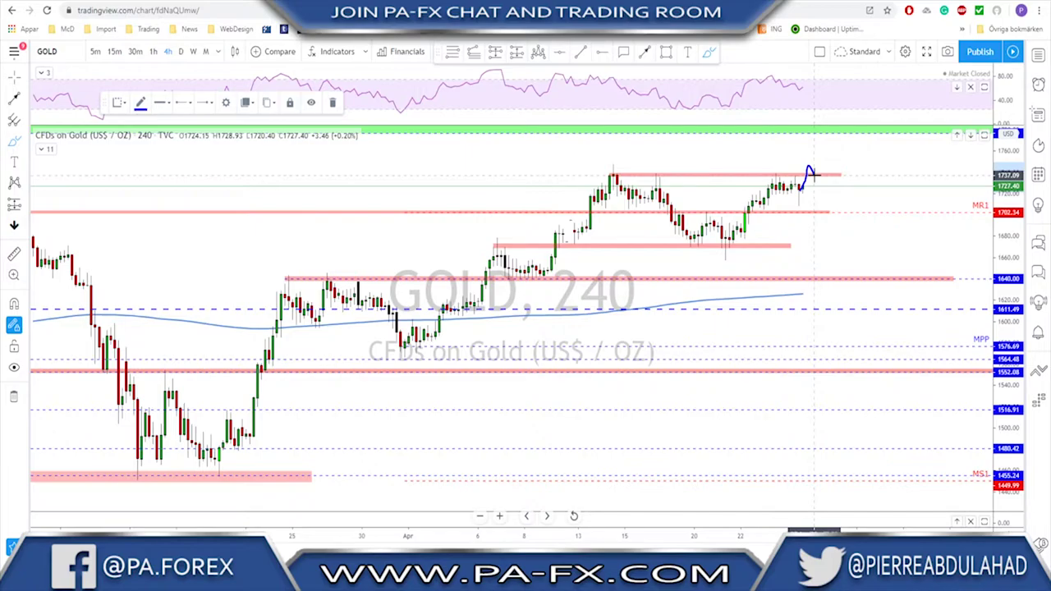
key(ctrl+z)
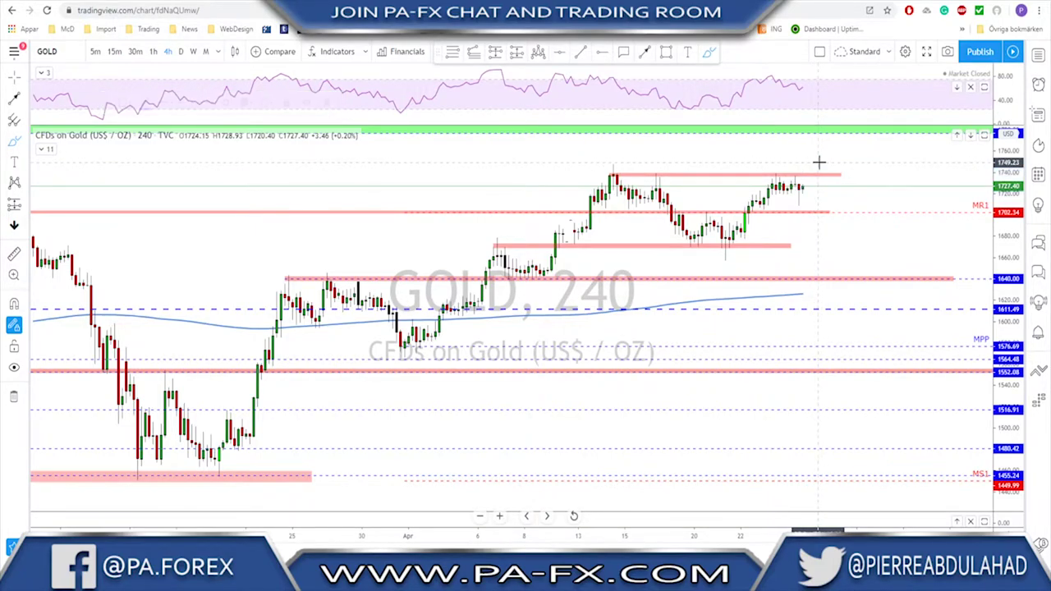
scroll(820, 161, down, 5)
scroll(878, 239, down, 3)
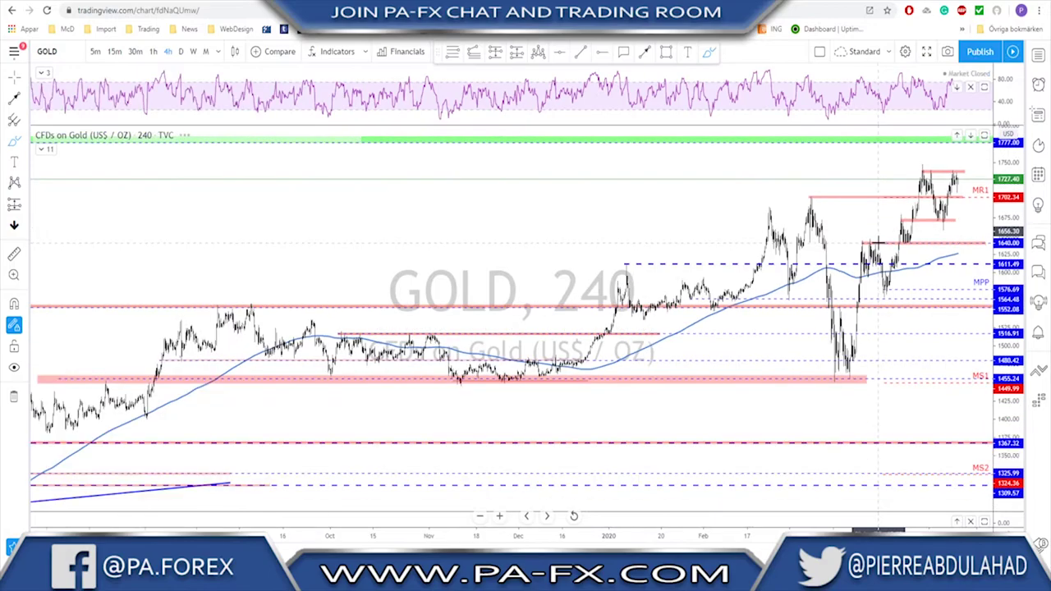
click(181, 52)
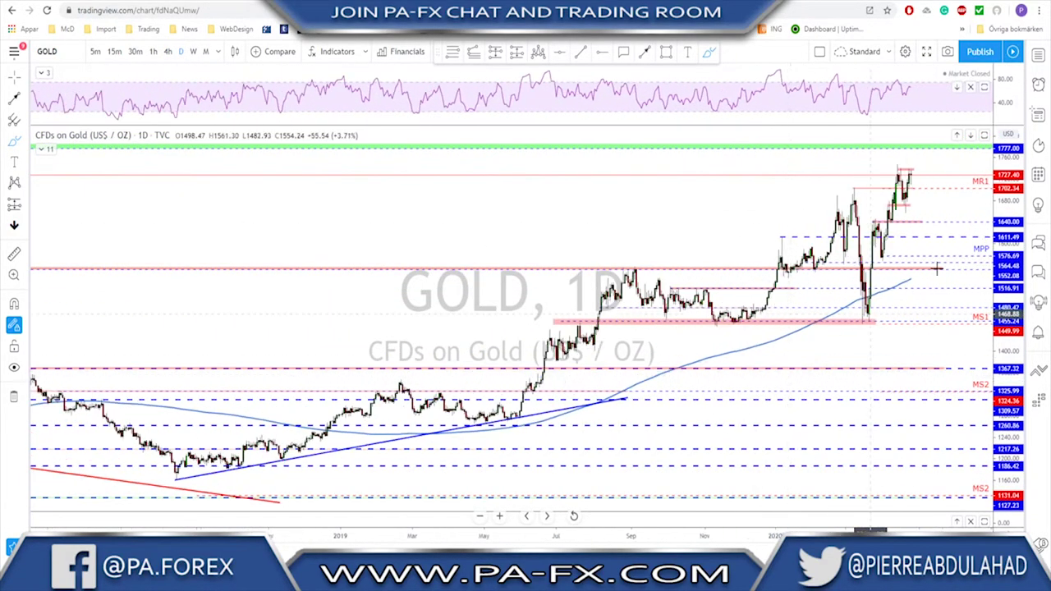
scroll(739, 228, down, 5)
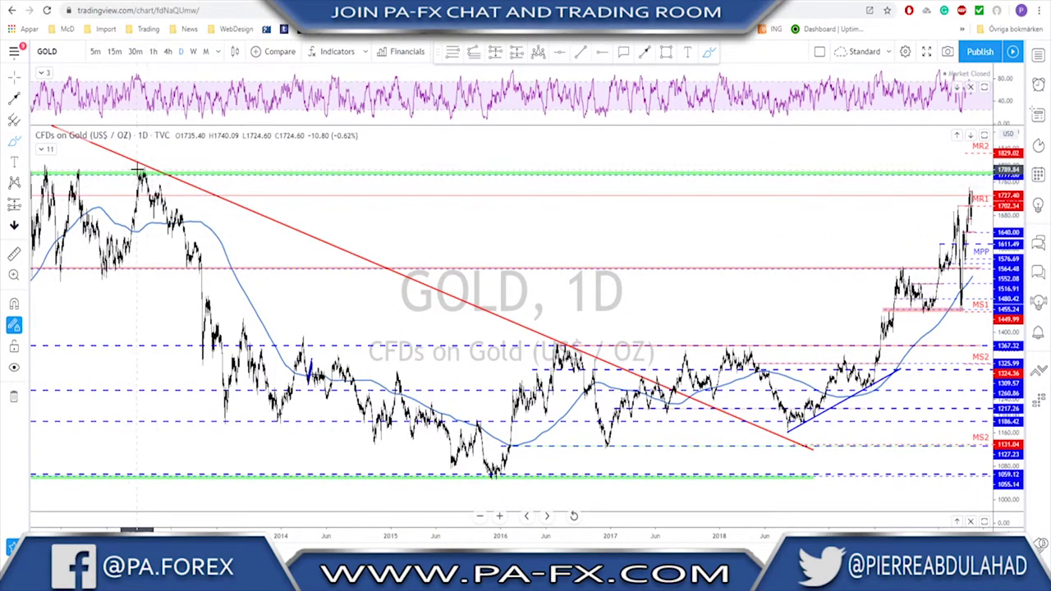
scroll(312, 266, up, 10)
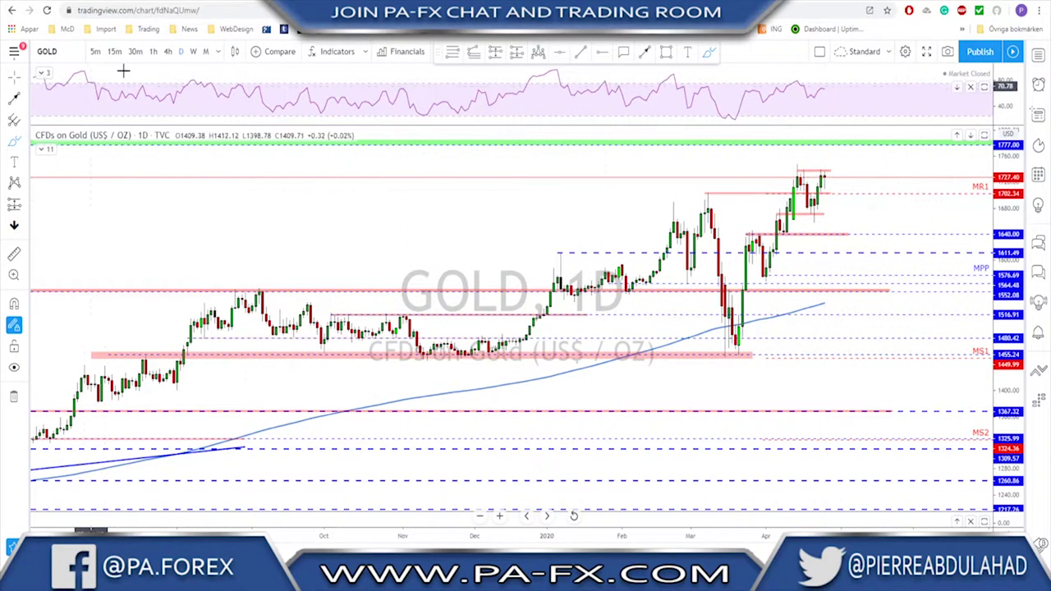
Step: On GOLD 4-hour, extend the 1,670 zone right, sketch and undo a drop path, then load EURUSD
click(167, 52)
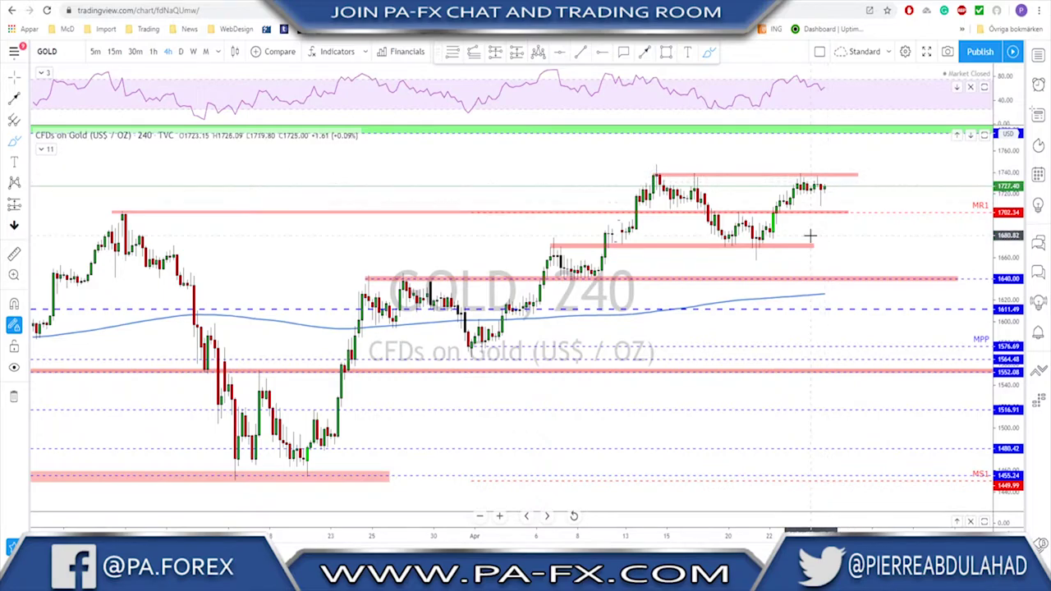
drag(815, 248, 924, 248)
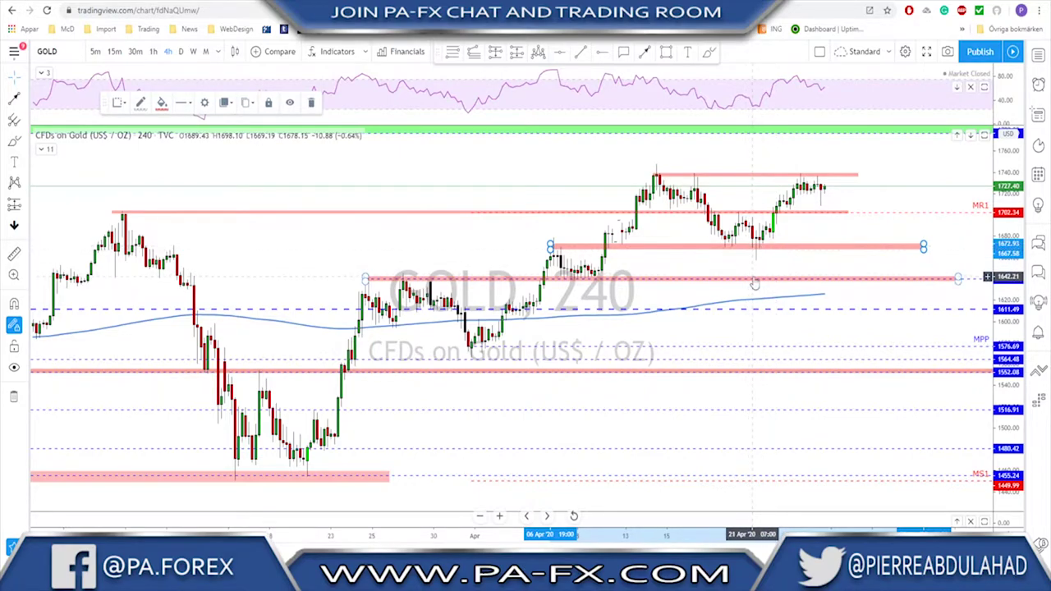
click(710, 53)
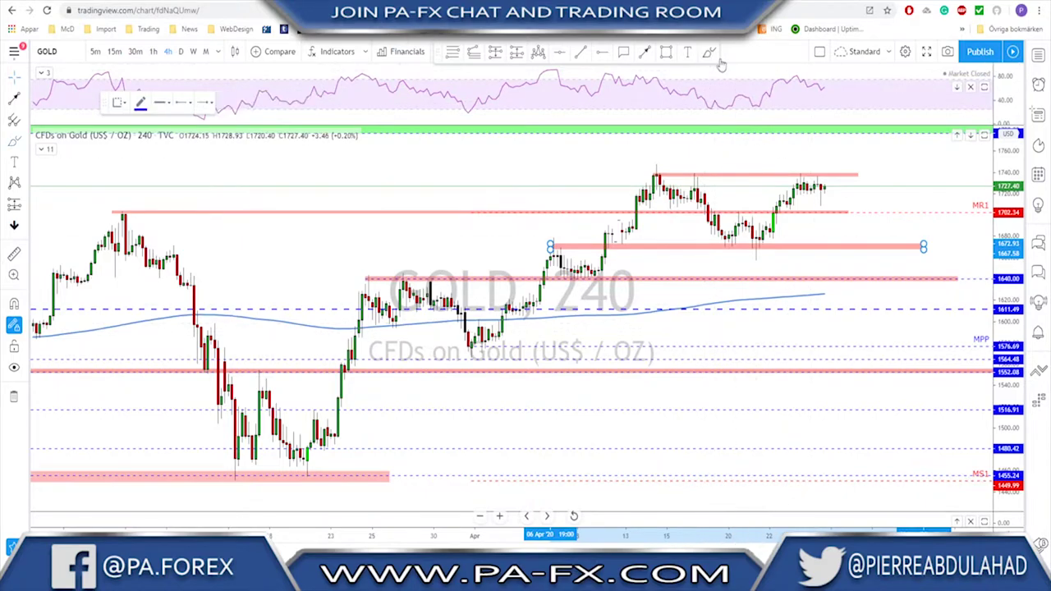
drag(820, 182, 856, 249)
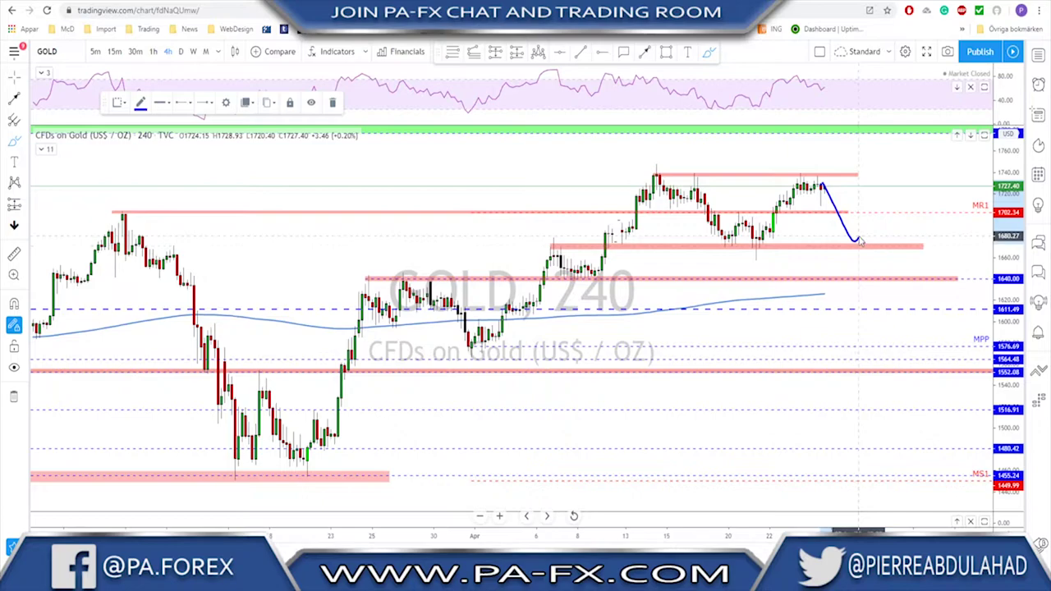
mouse_move(891, 177)
mouse_down()
mouse_move(873, 163)
mouse_move(893, 127)
mouse_up()
key(ctrl+z)
key(ctrl+z)
key(ctrl+z)
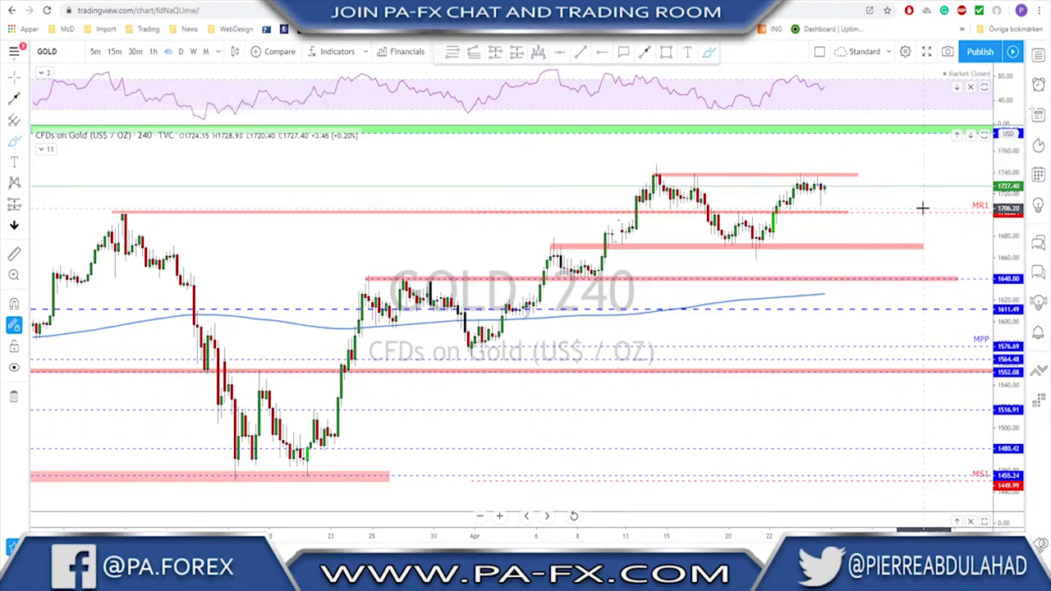
key(Down)
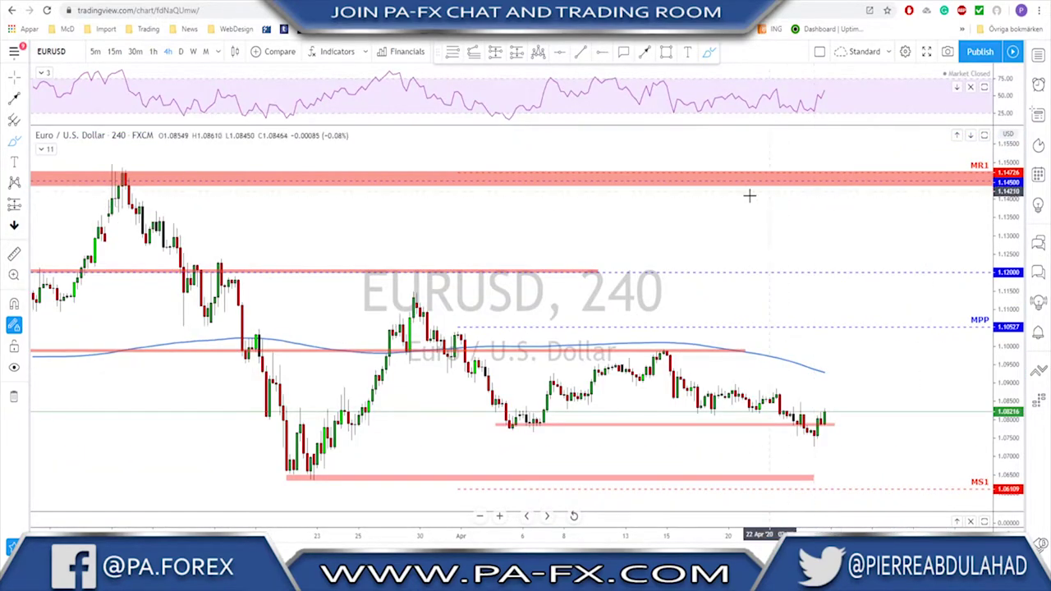
Step: Sketch and undo a range outline and circle on EURUSD 4-hour, then switch to daily
scroll(477, 296, up, 3)
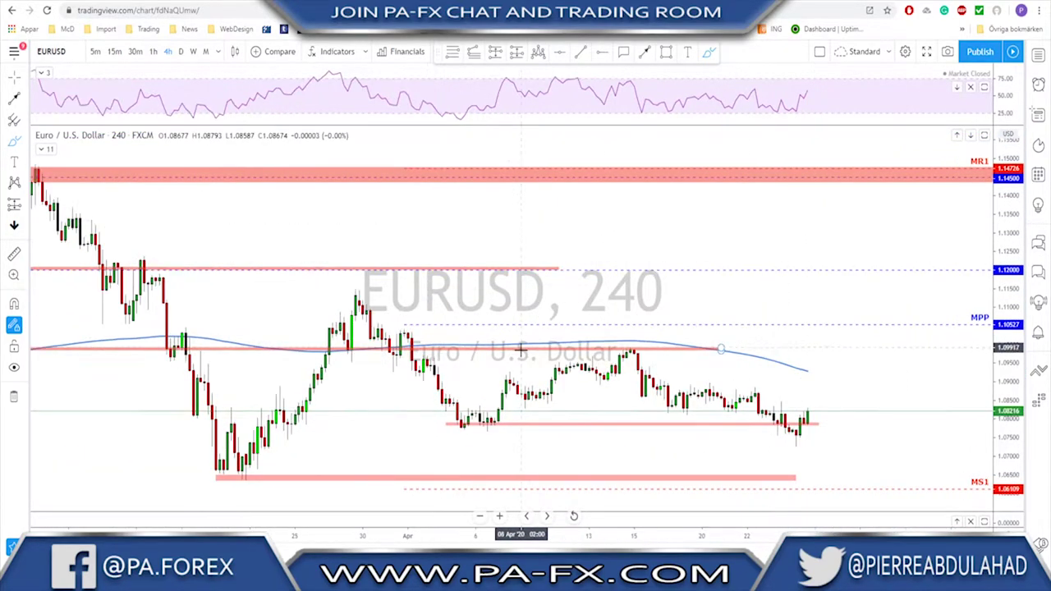
scroll(618, 401, up, 1)
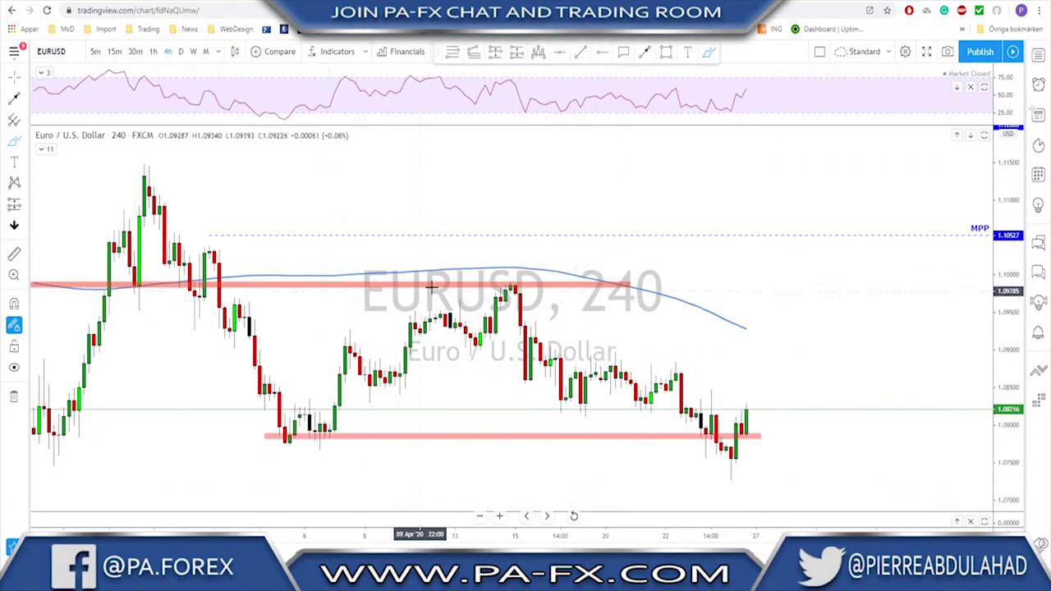
mouse_move(532, 286)
mouse_down()
mouse_move(340, 296)
mouse_move(274, 399)
mouse_move(340, 435)
mouse_move(811, 438)
mouse_up()
mouse_move(728, 444)
mouse_down()
mouse_move(715, 448)
mouse_move(749, 448)
mouse_up()
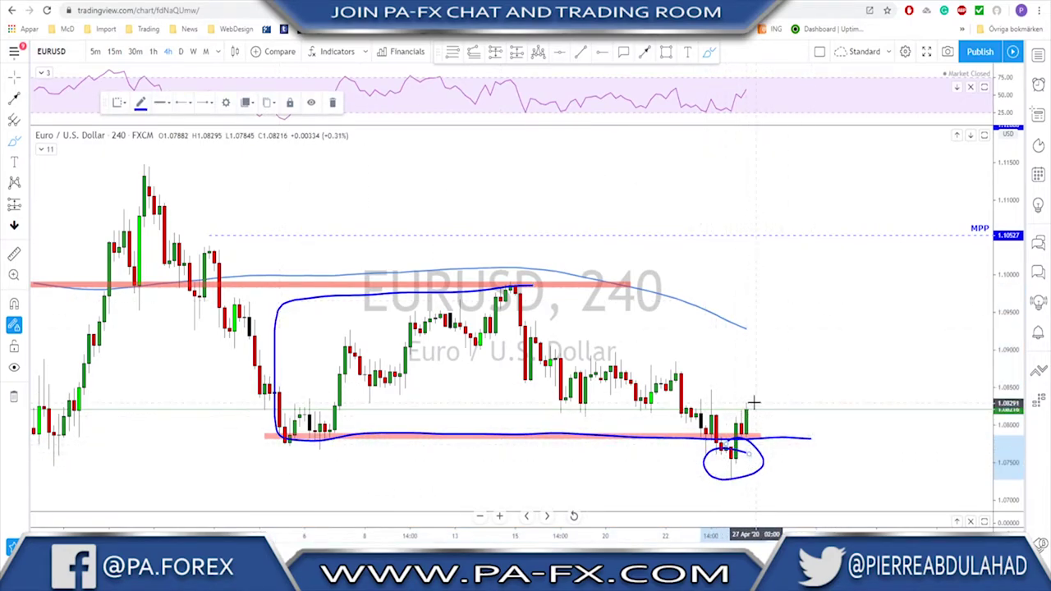
key(ctrl+z)
key(ctrl+z)
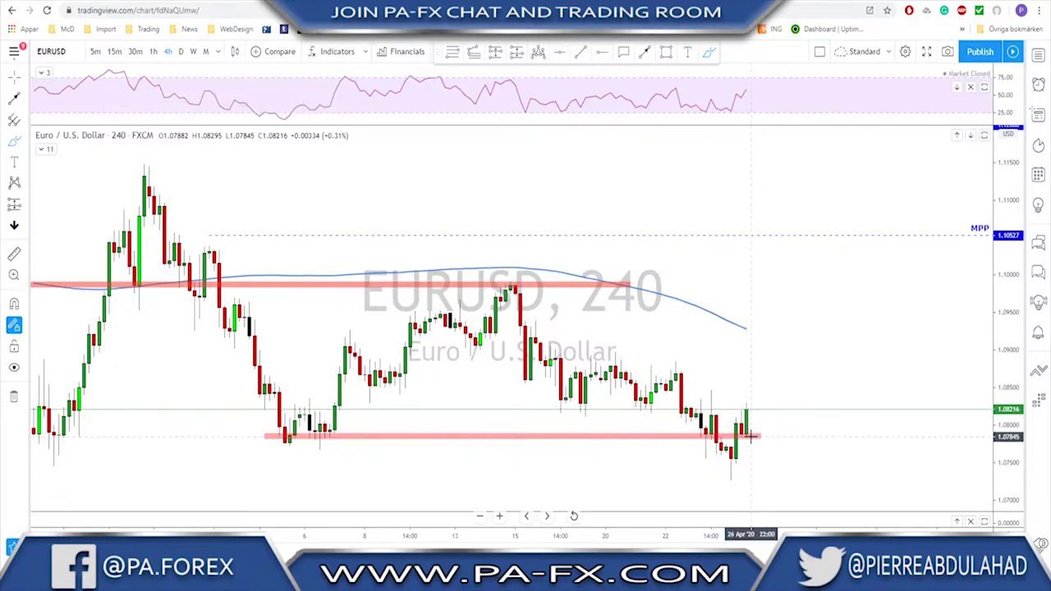
click(180, 51)
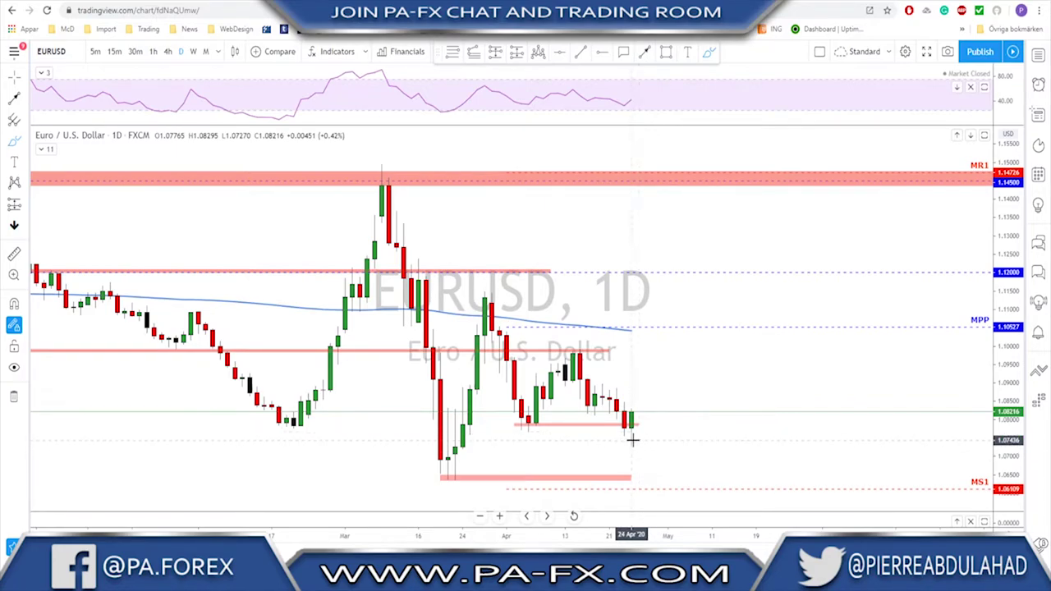
Step: Switch EURUSD to 1-hour, sketch a V path, range-top line and peak circle, then undo them
click(153, 51)
scroll(758, 271, down, 5)
mouse_move(781, 337)
mouse_down()
mouse_move(809, 397)
mouse_move(821, 275)
mouse_up()
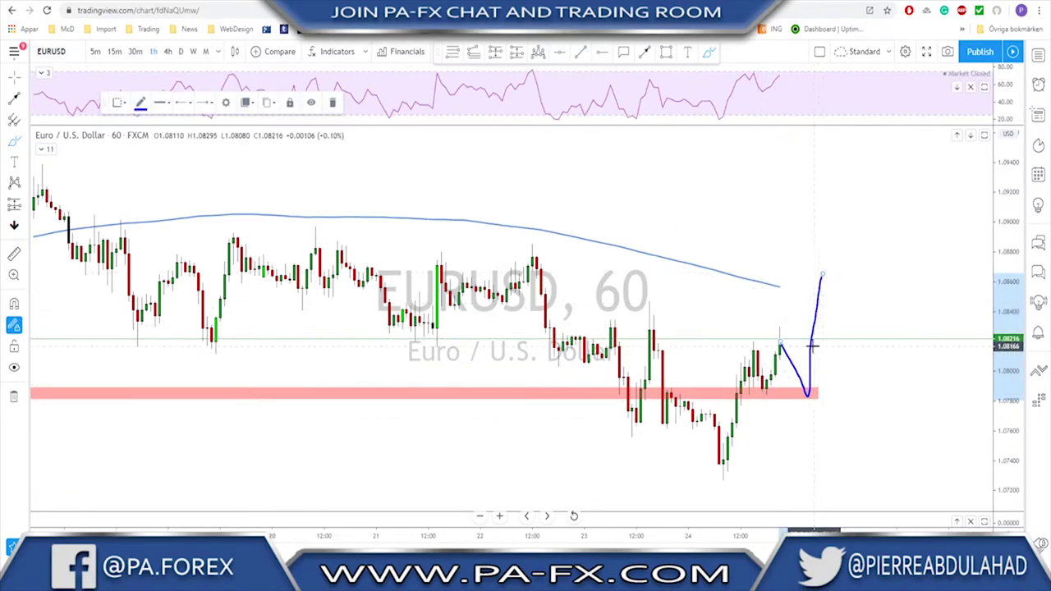
scroll(427, 296, down, 3)
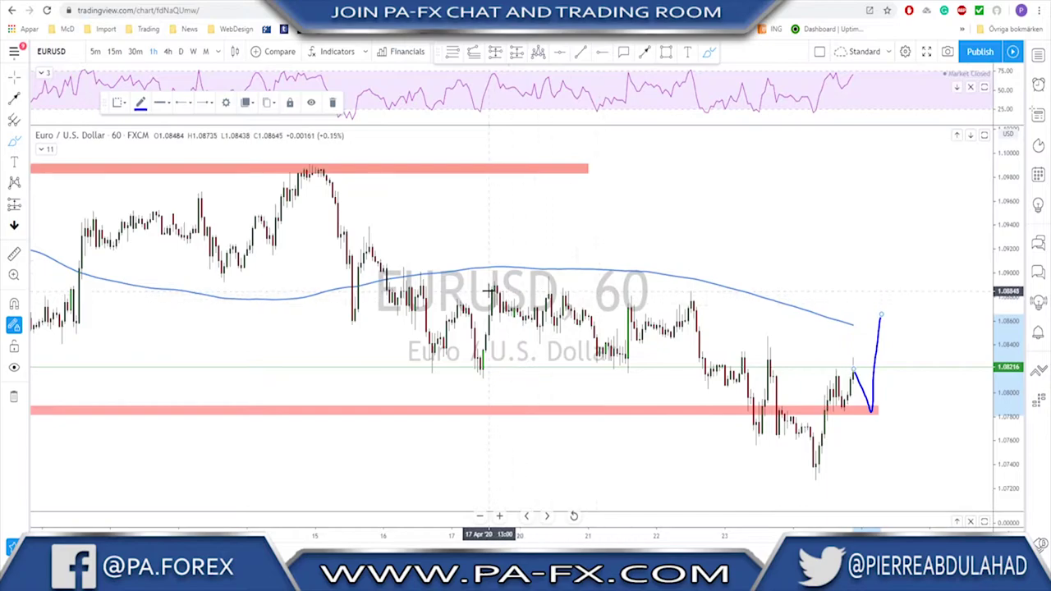
drag(491, 290, 738, 279)
drag(296, 177, 280, 172)
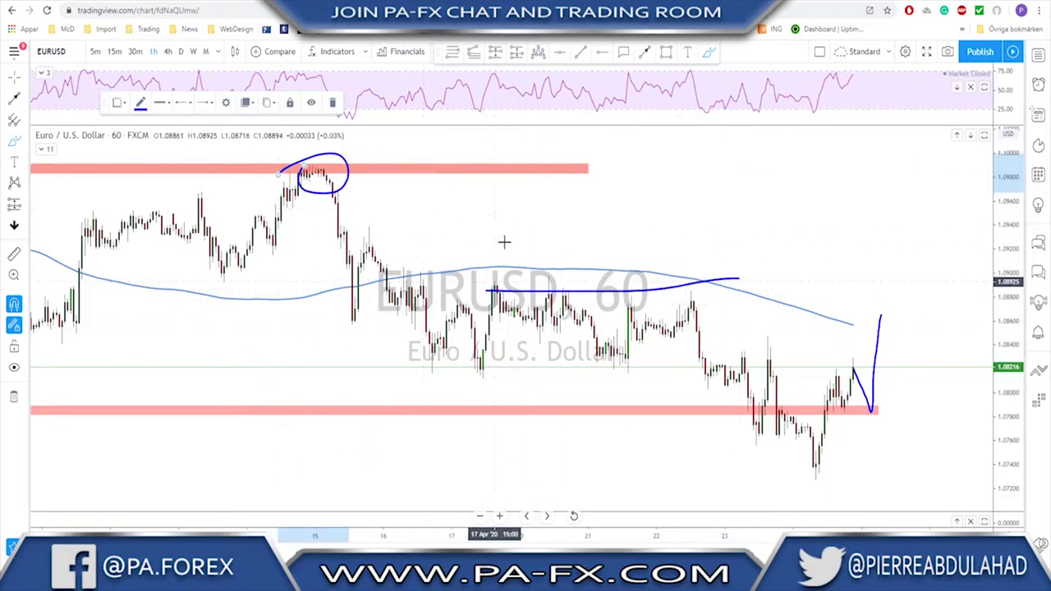
key(ctrl+z)
key(ctrl+z)
key(ctrl+z)
Step: Draw a new red rectangle zone around 1.0819–1.0828
scroll(670, 268, down, 1)
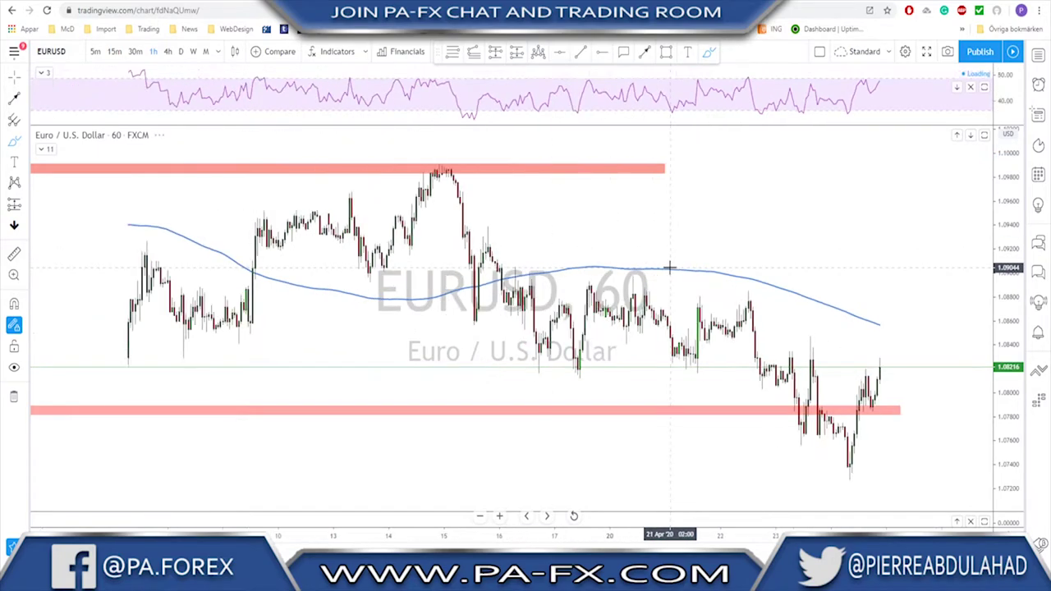
scroll(526, 345, up, 1)
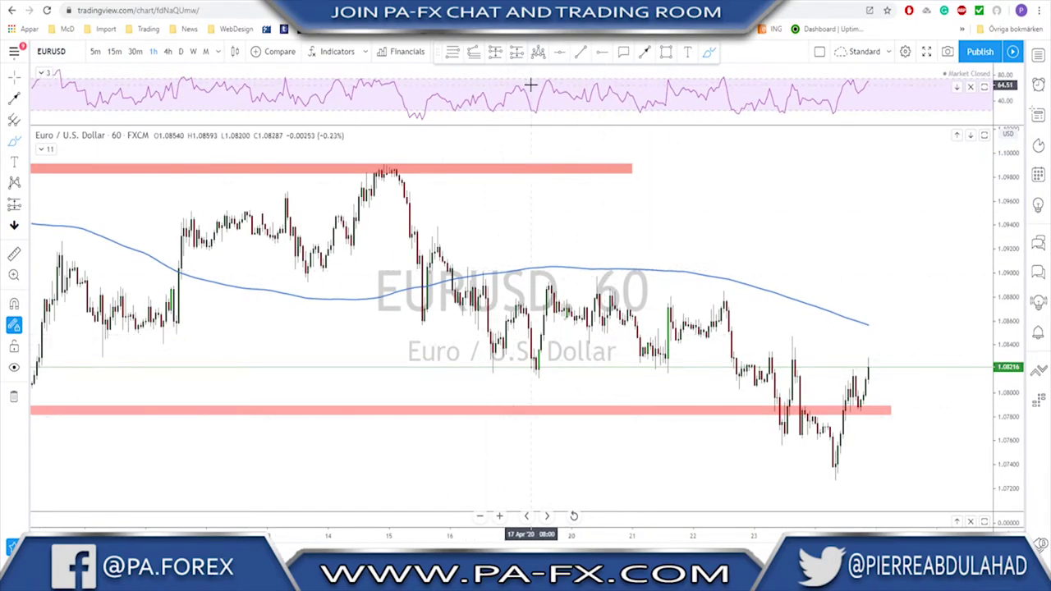
click(666, 52)
drag(488, 360, 932, 376)
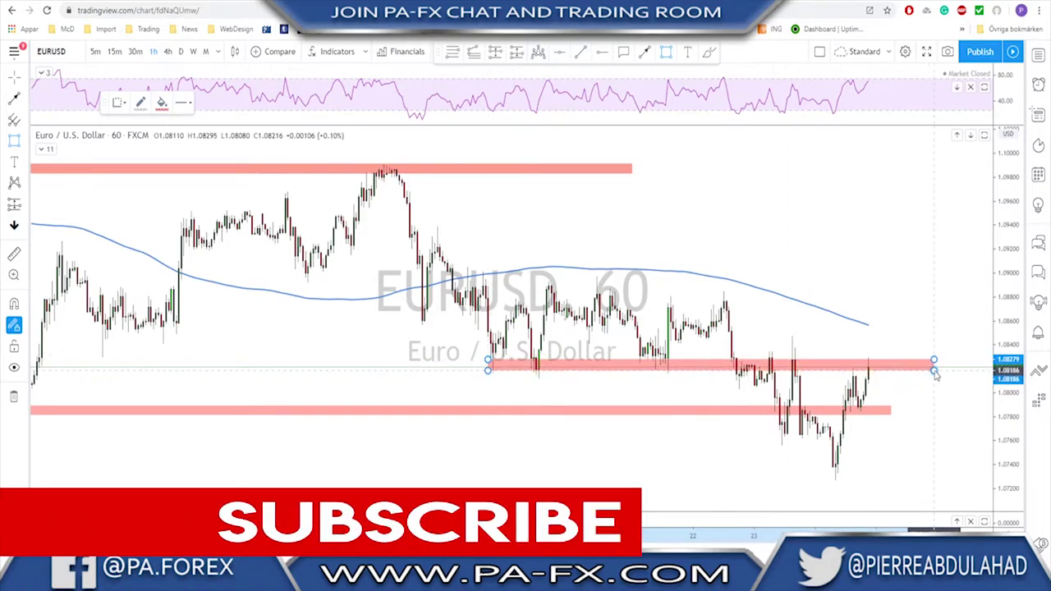
Step: Sketch and delete a projected dip, then copy the red zone up to around 1.0885–1.0893
scroll(736, 197, up, 1)
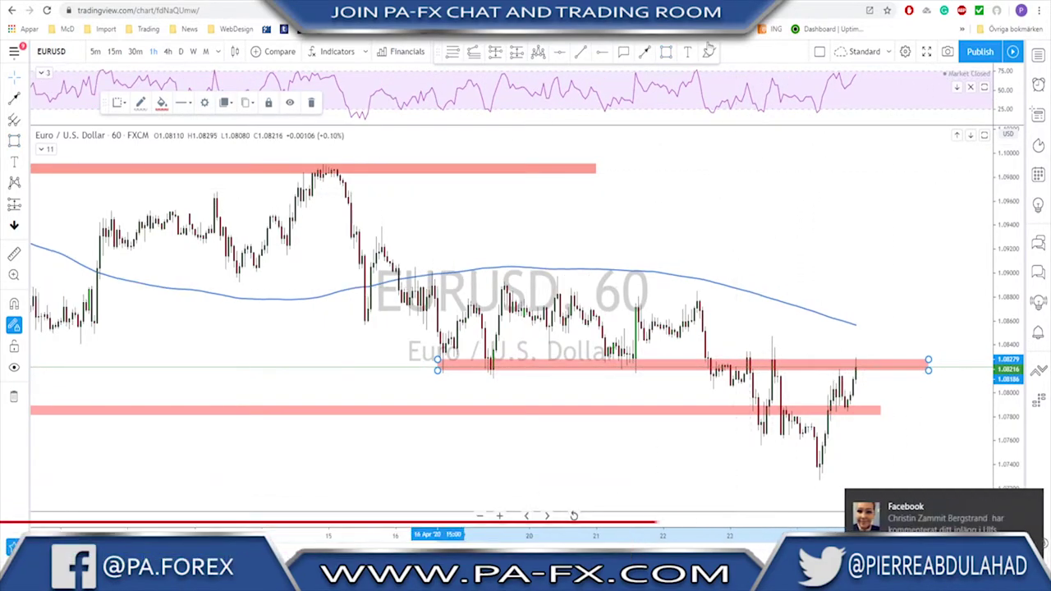
click(709, 54)
click(1034, 501)
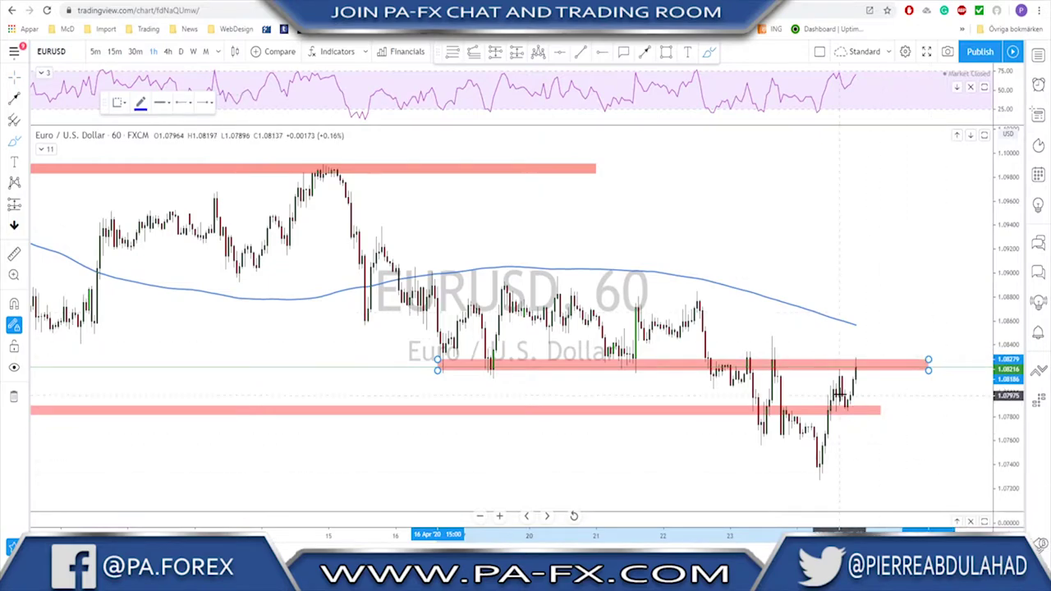
mouse_move(855, 382)
mouse_down()
mouse_move(861, 364)
mouse_move(885, 413)
mouse_up()
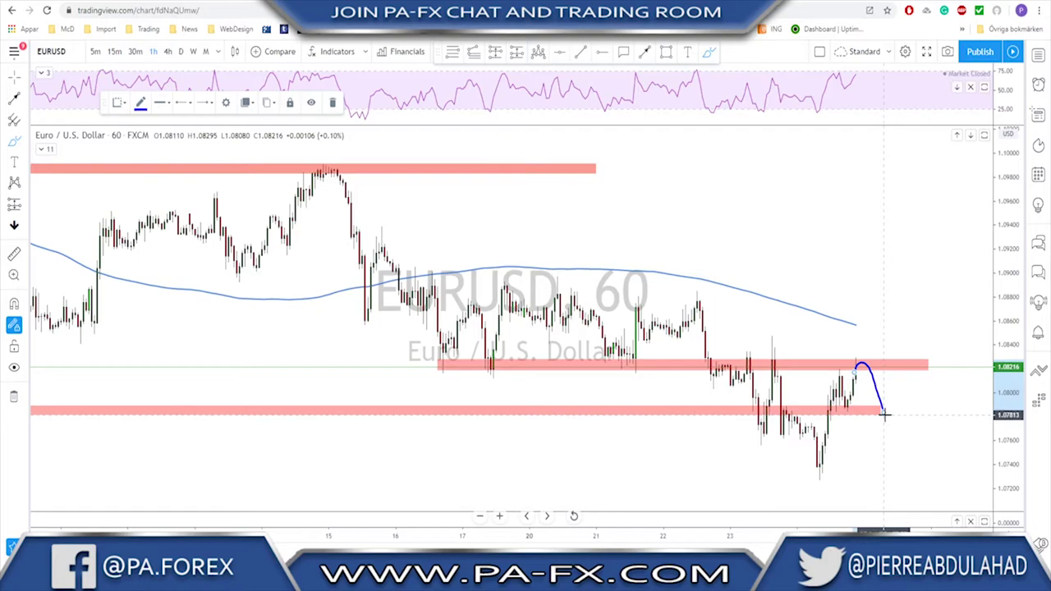
key(Delete)
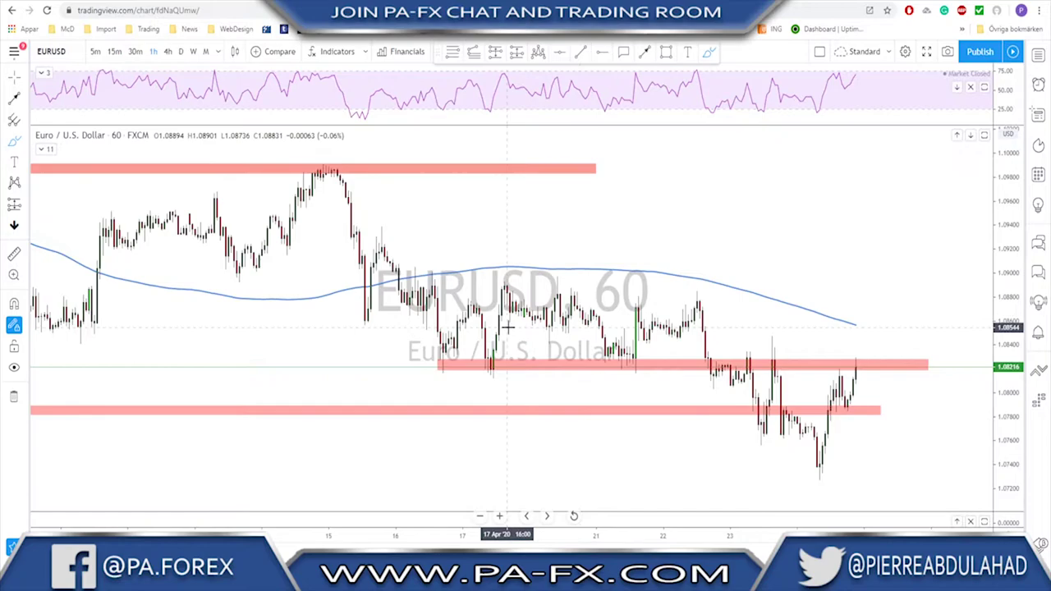
drag(529, 378, 521, 301)
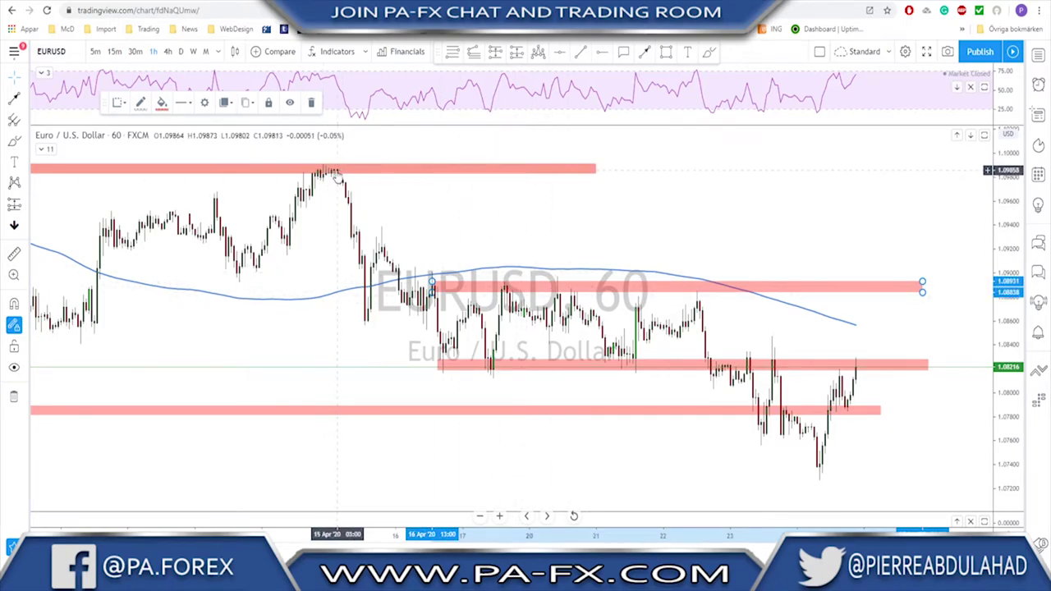
drag(330, 174, 471, 191)
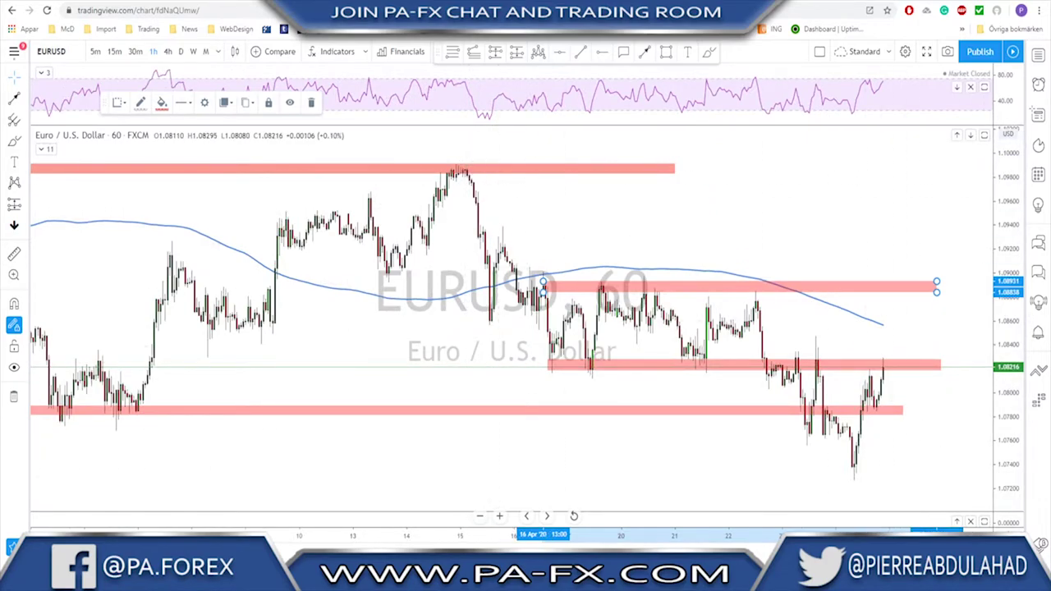
Step: Turn on Windows Focus assist to silence notifications
key(super+a)
click(972, 491)
click(671, 202)
scroll(659, 227, down, 1)
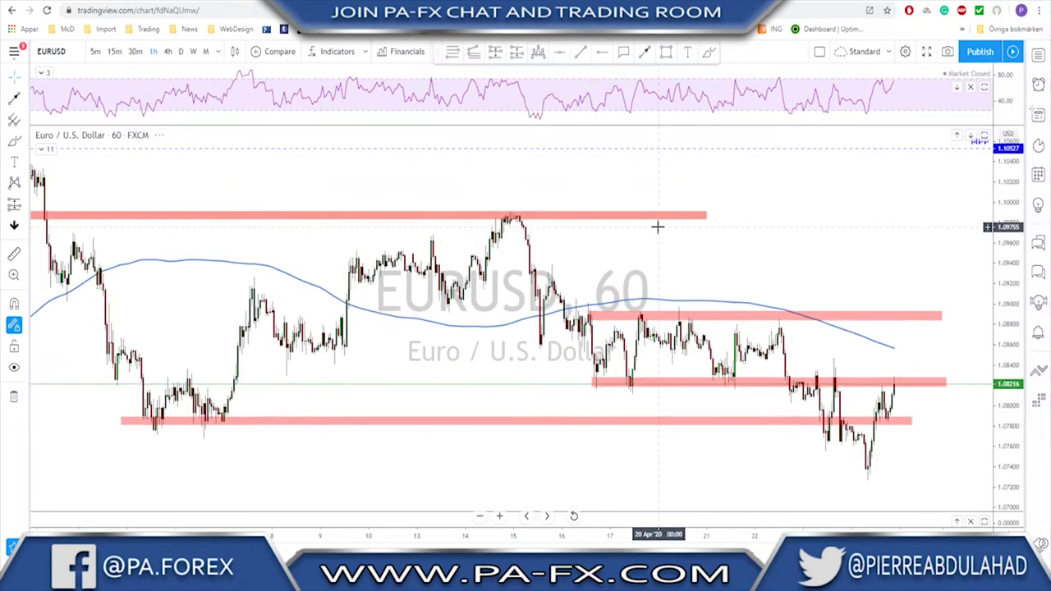
Step: Bring up GBPUSD and try brush sketches of the swings, a circle and a level, then undo them
key(space)
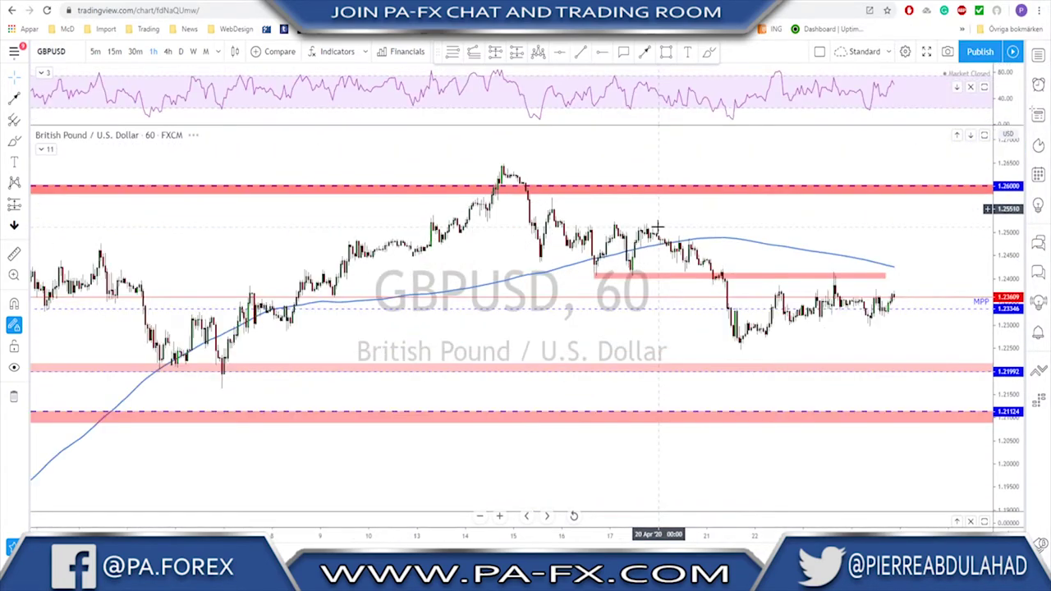
scroll(669, 234, up, 4)
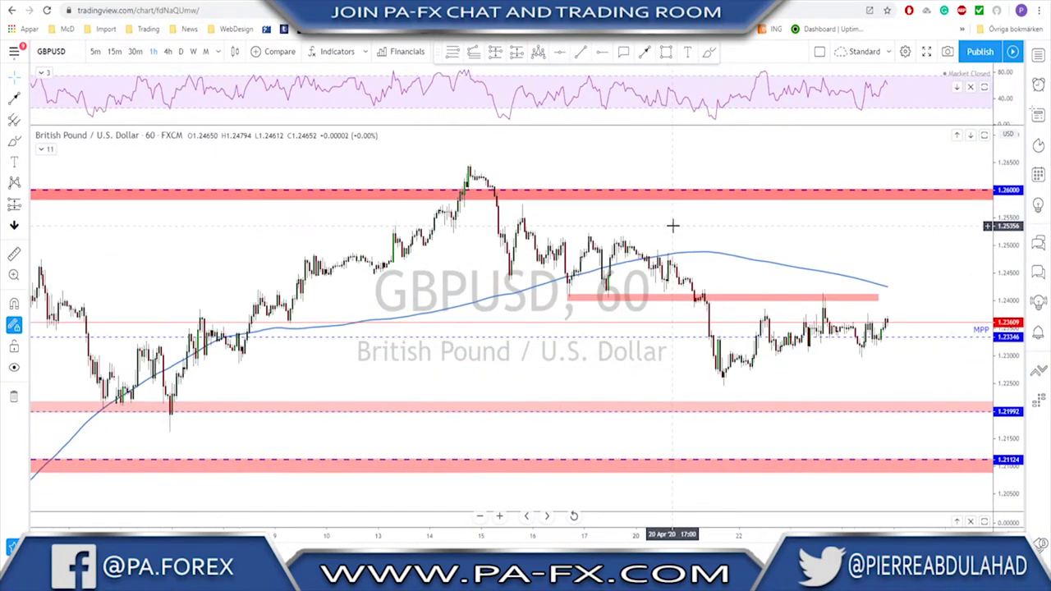
scroll(662, 181, up, 1)
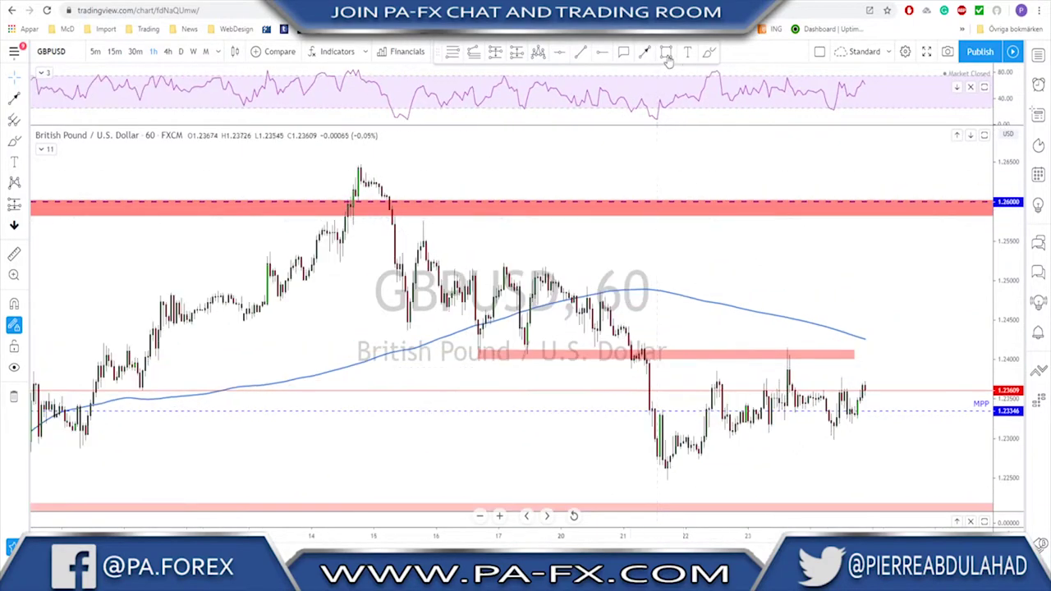
click(709, 52)
mouse_move(370, 177)
mouse_down()
mouse_move(463, 267)
mouse_move(582, 273)
mouse_move(655, 432)
mouse_move(696, 407)
mouse_move(764, 424)
mouse_move(846, 408)
mouse_move(865, 359)
mouse_up()
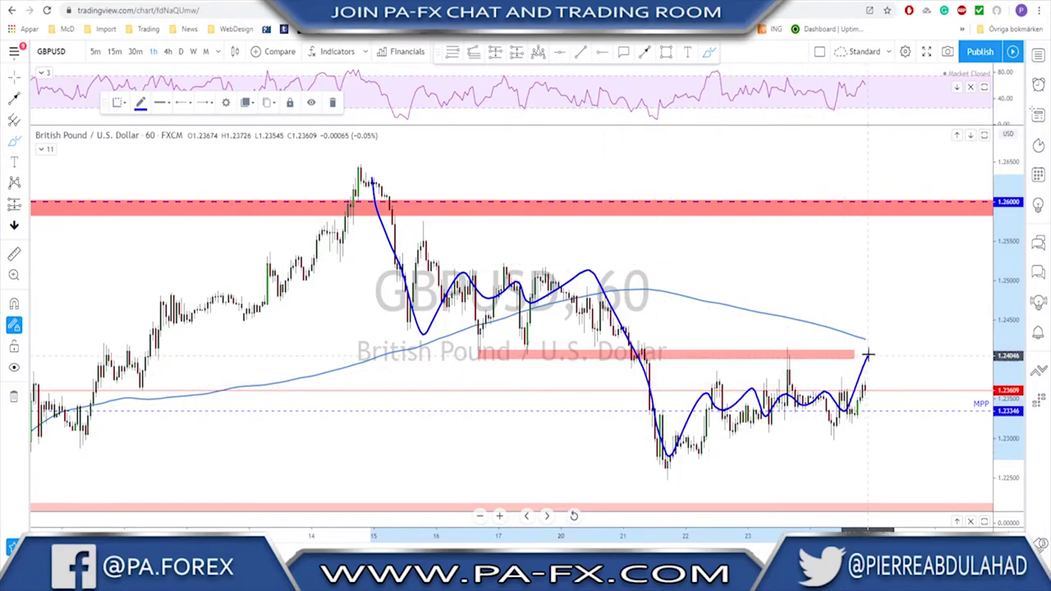
drag(793, 340, 787, 341)
drag(461, 345, 726, 345)
mouse_move(861, 357)
mouse_down()
mouse_move(869, 353)
mouse_move(936, 482)
mouse_up()
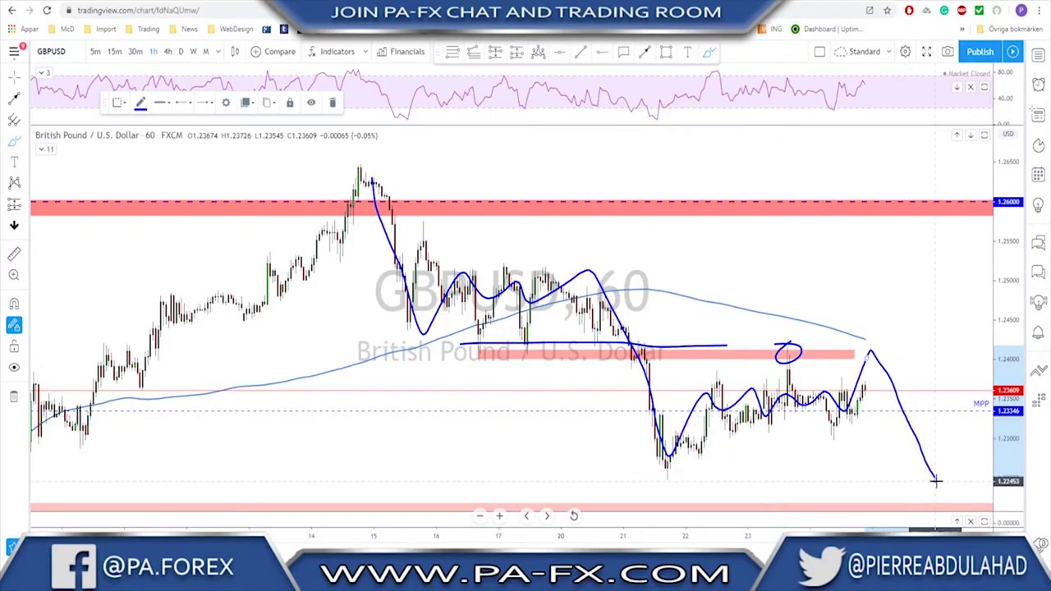
key(ctrl+z)
key(ctrl+z)
key(ctrl+z)
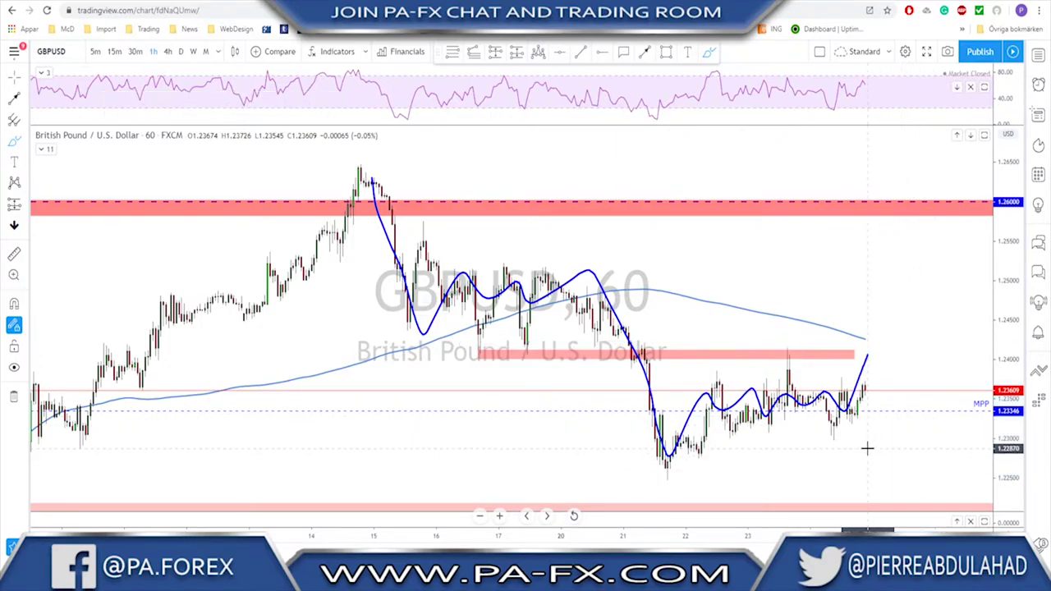
key(ctrl+z)
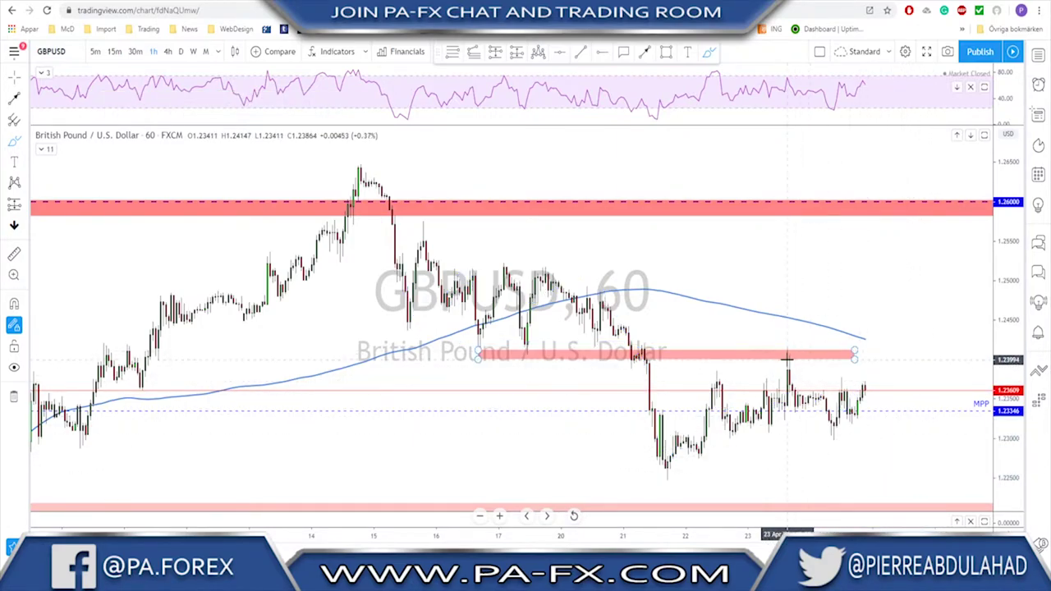
Step: Draw a rising trendline under the lows, copy it parallel above, and add a falling trendline into the low
scroll(832, 366, down, 2)
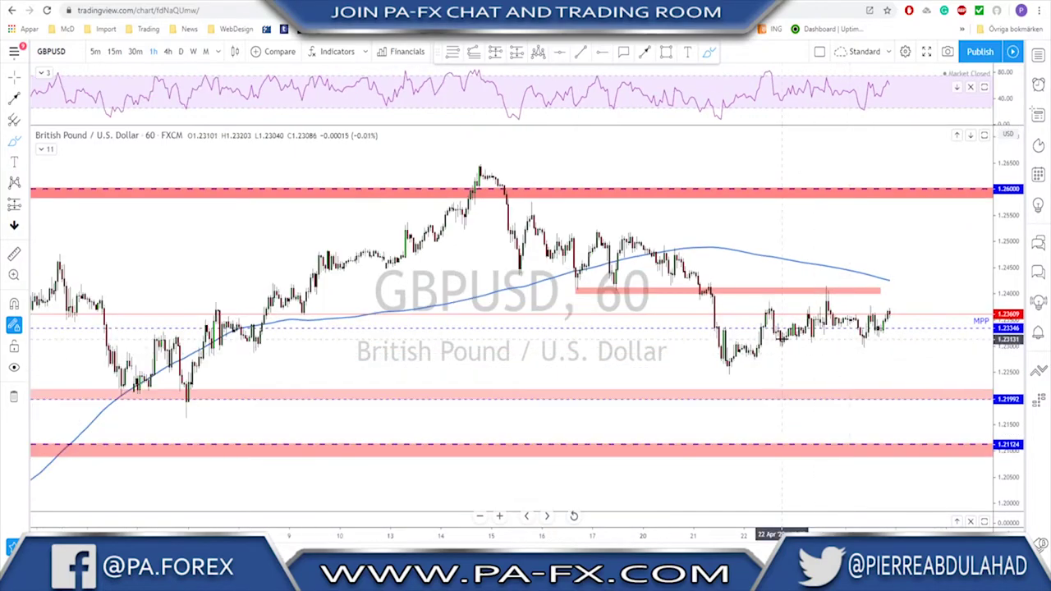
click(579, 52)
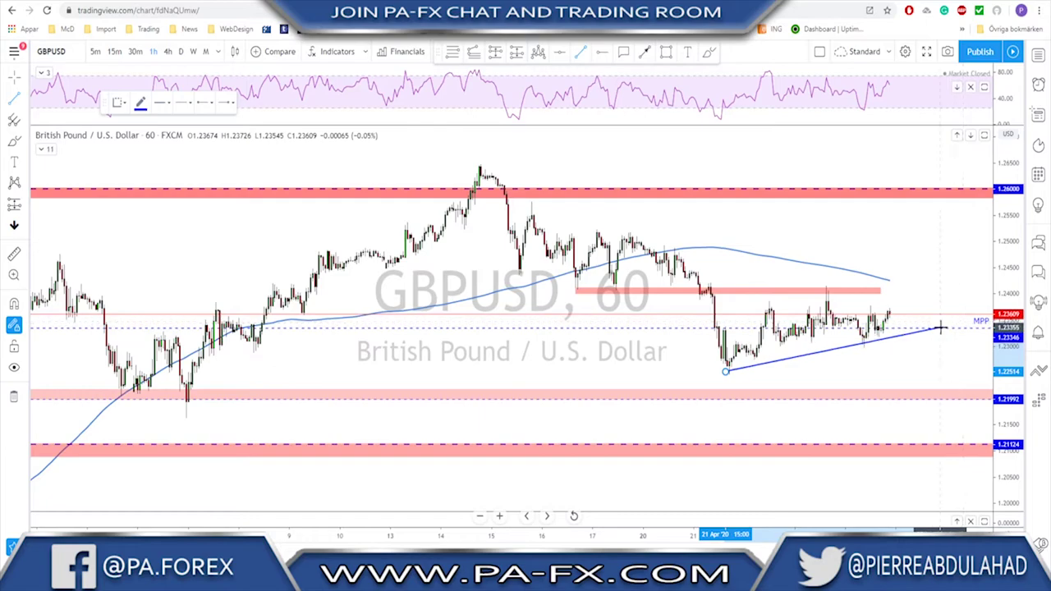
click(926, 331)
drag(822, 358, 816, 309)
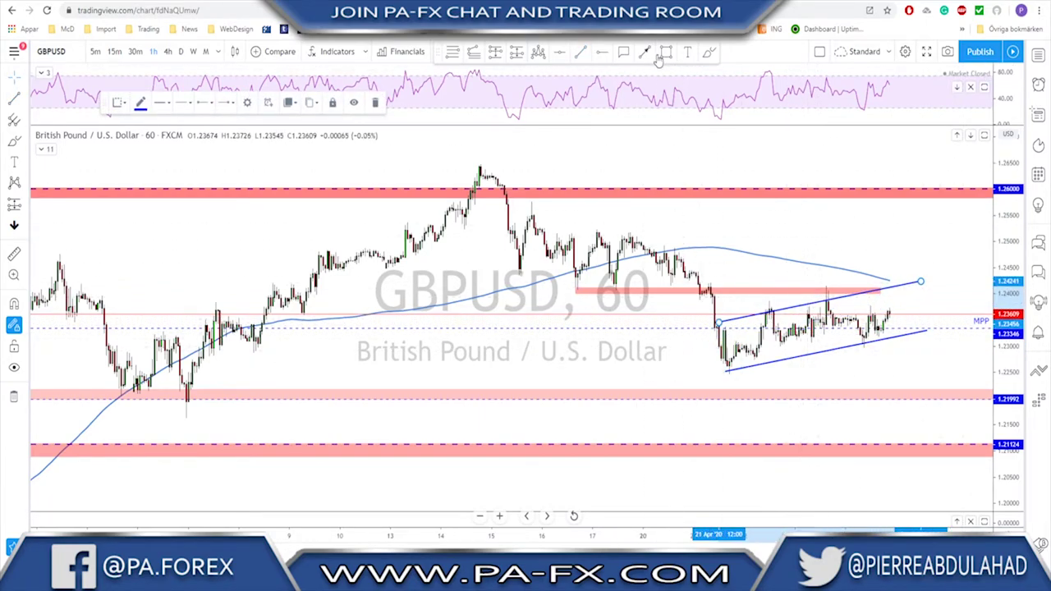
click(580, 51)
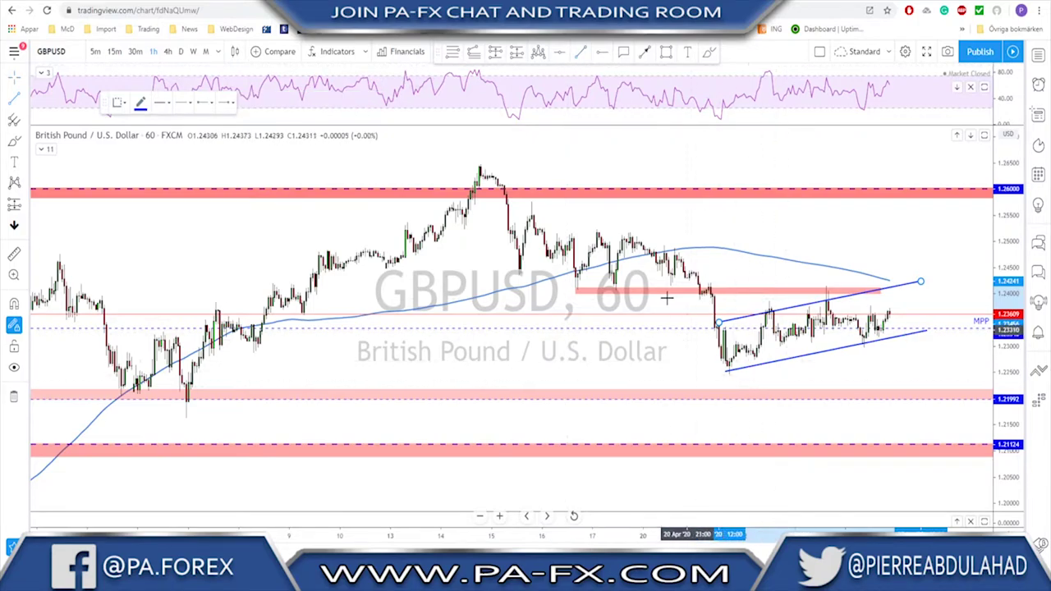
click(660, 244)
click(731, 377)
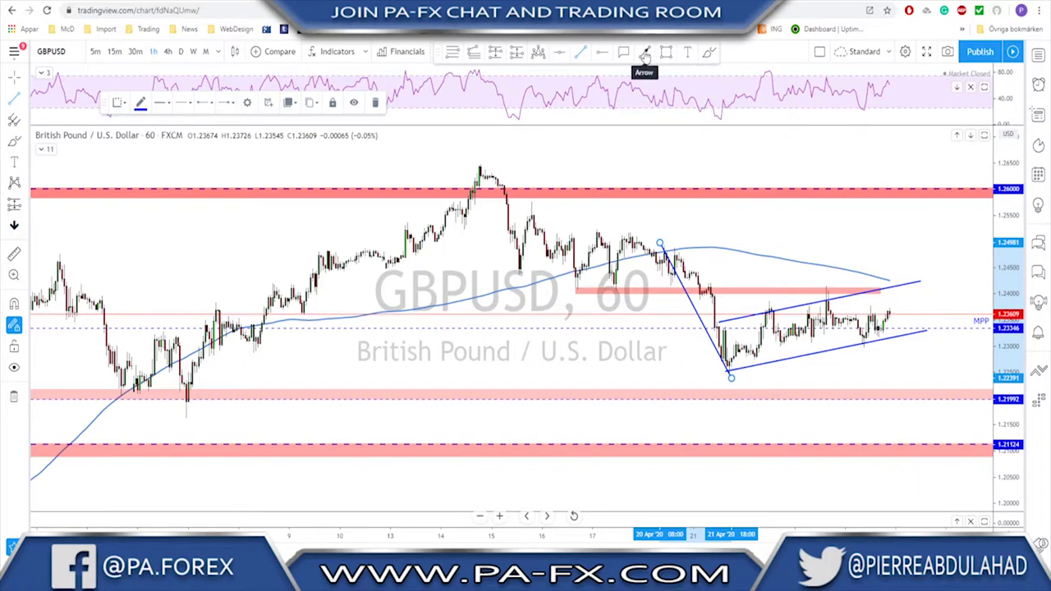
Step: Try red projection arrows, then brush a blue path dipping to channel support and rallying toward 1.2429
click(646, 53)
click(888, 313)
click(904, 359)
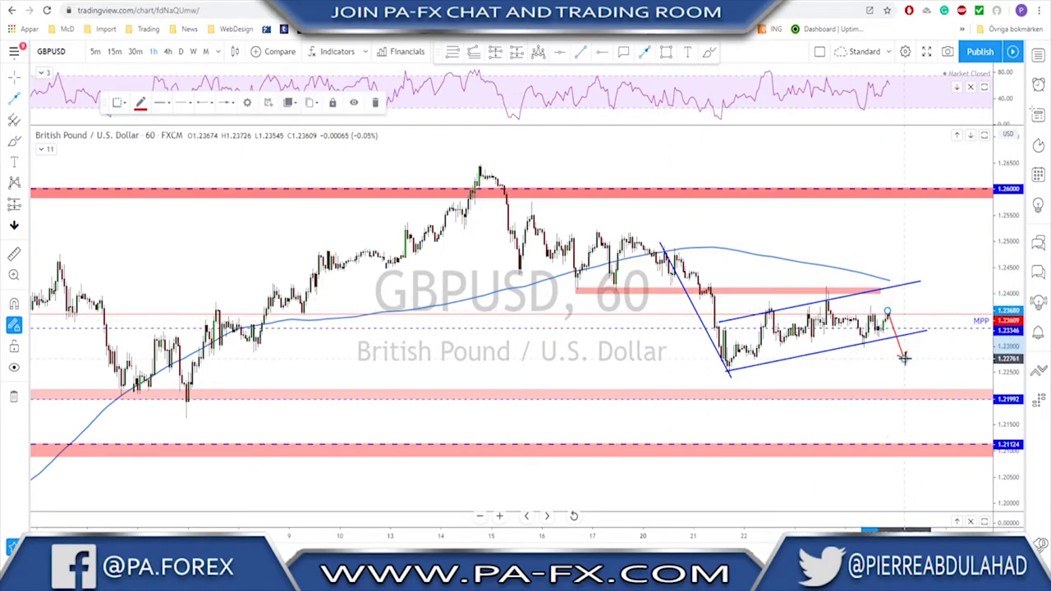
click(904, 358)
click(909, 332)
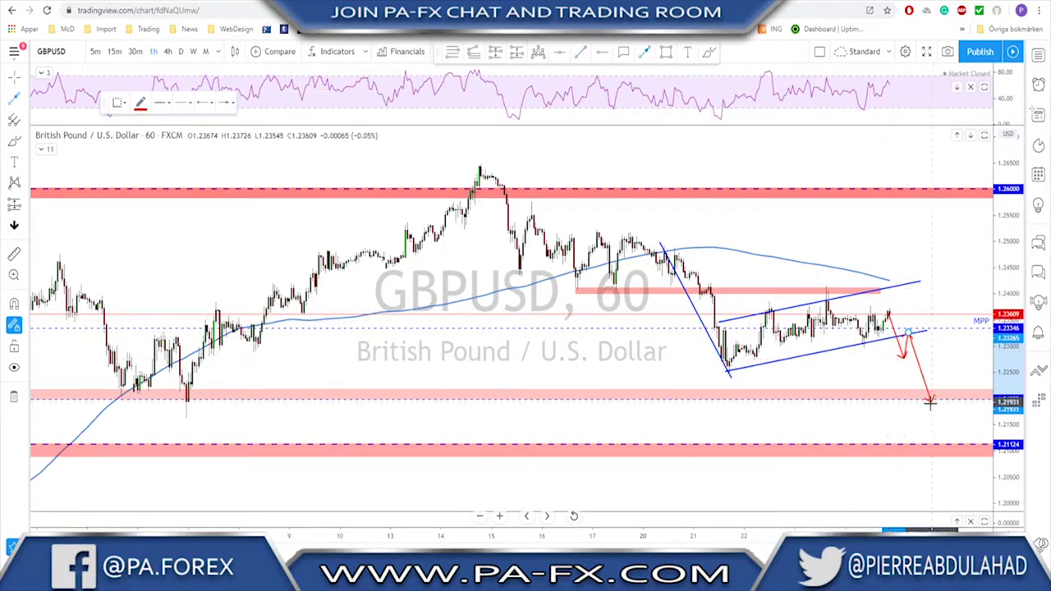
key(Escape)
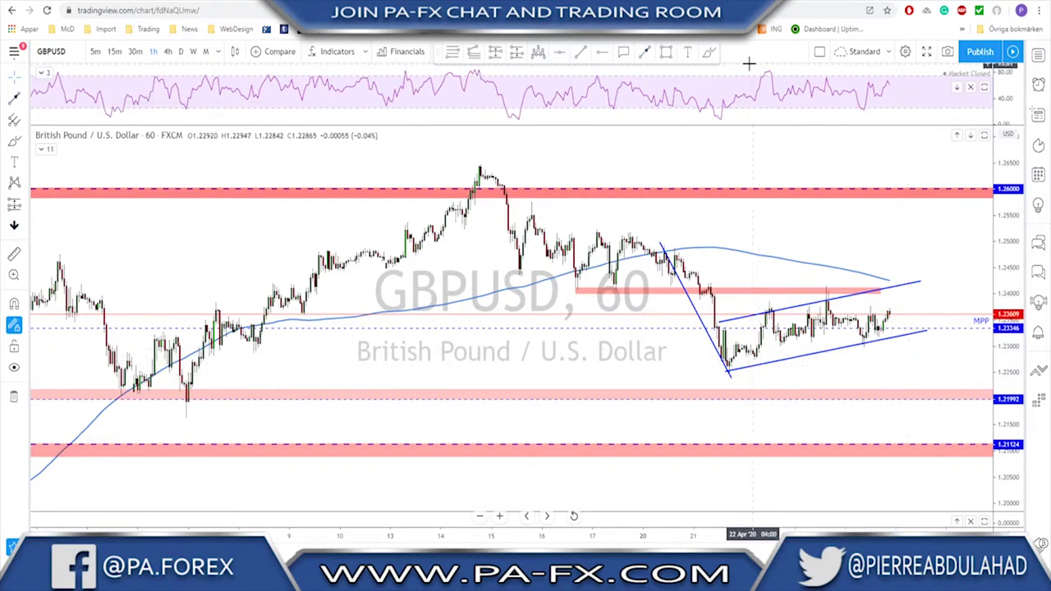
click(712, 54)
mouse_move(890, 310)
mouse_down()
mouse_move(905, 337)
mouse_move(910, 283)
mouse_up()
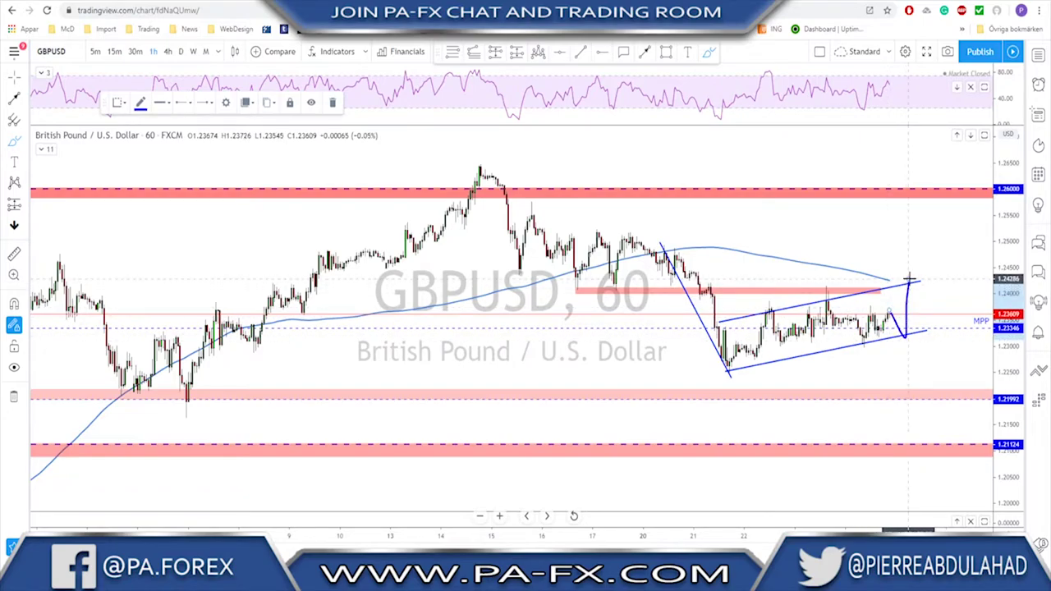
Step: Switch to USDJPY and pan back to show earlier hourly price action
key(Down)
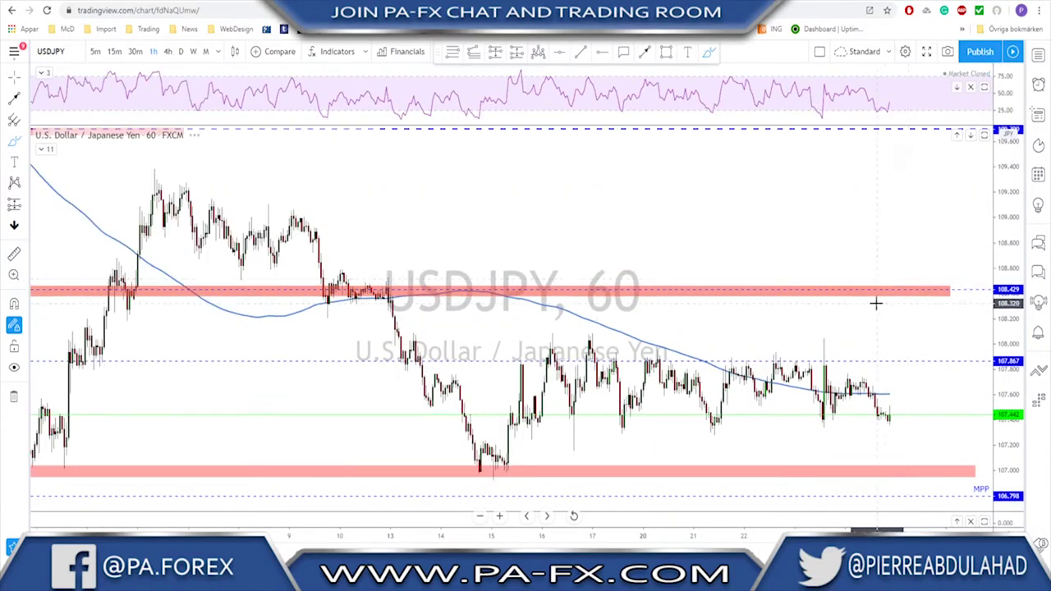
scroll(715, 395, down, 1)
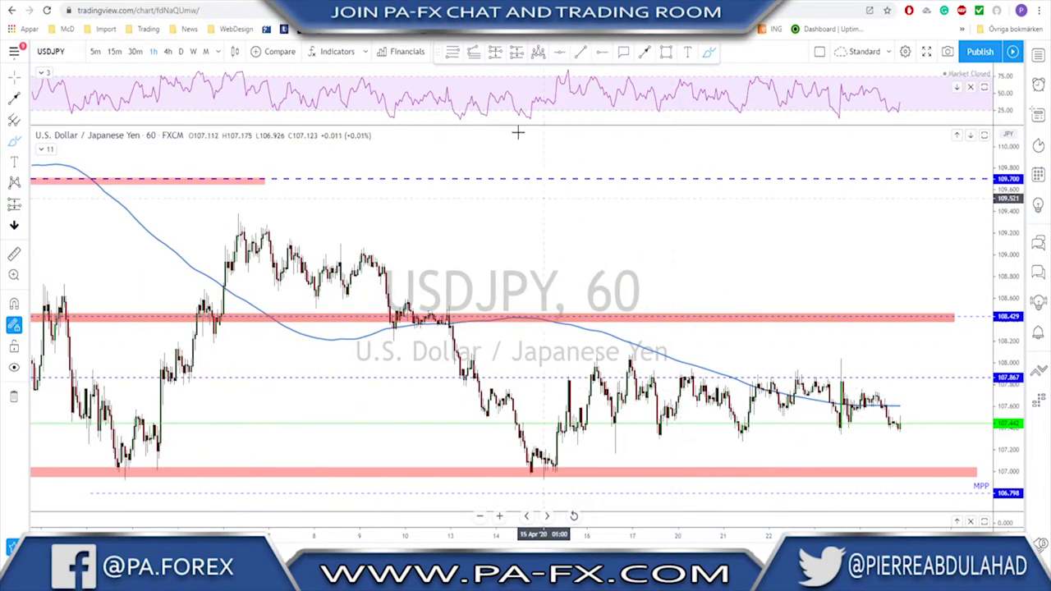
drag(648, 235, 551, 241)
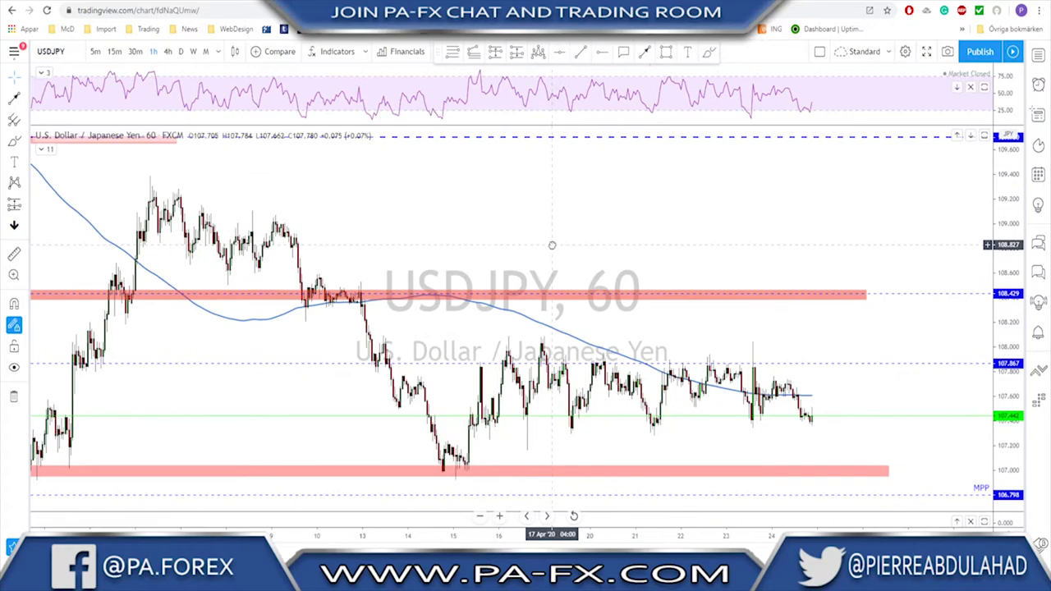
scroll(772, 386, up, 1)
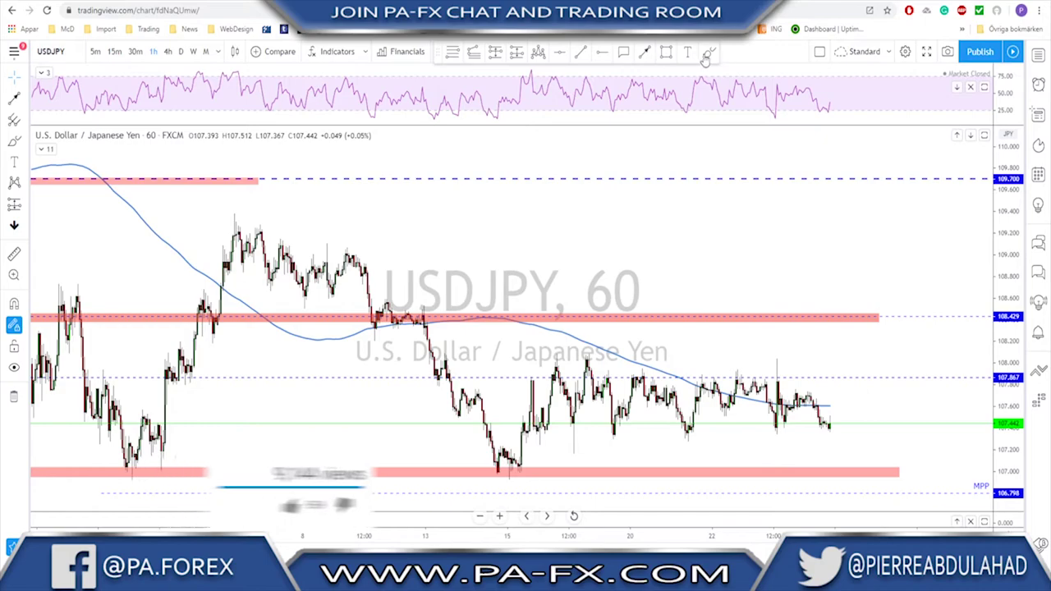
Step: Brush paths dropping to the 107.0 zone, then rallying to the 108.429 zone and pulling back
click(645, 52)
mouse_move(824, 419)
mouse_down()
mouse_move(850, 481)
mouse_move(870, 421)
mouse_up()
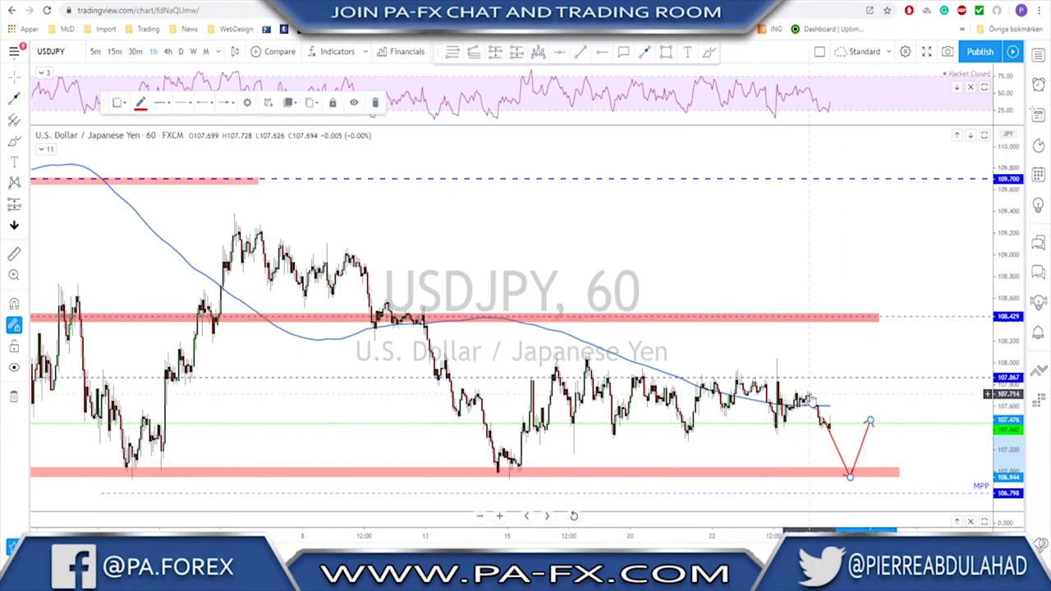
click(816, 333)
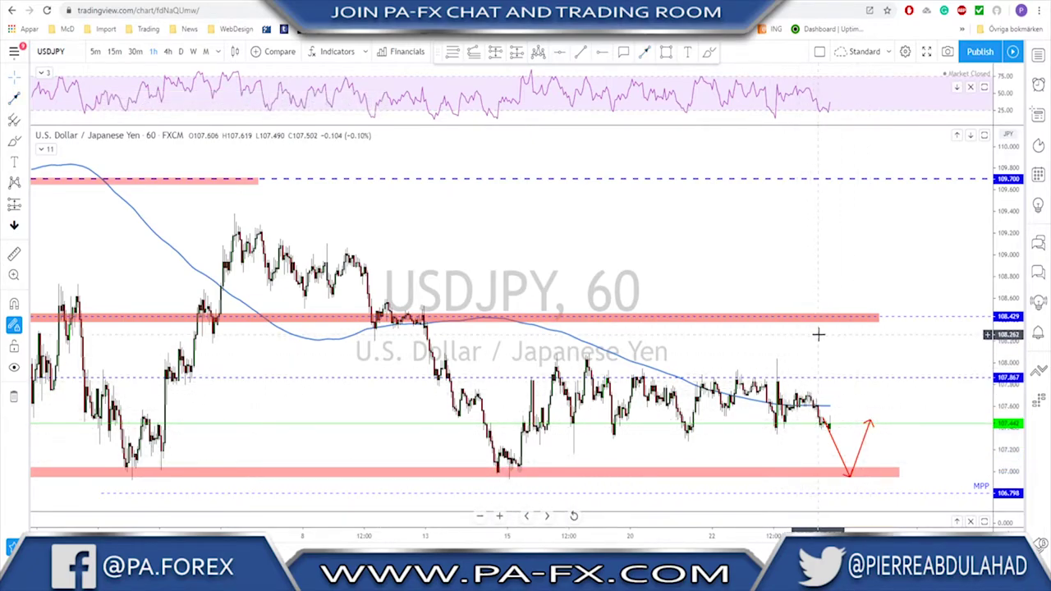
click(645, 50)
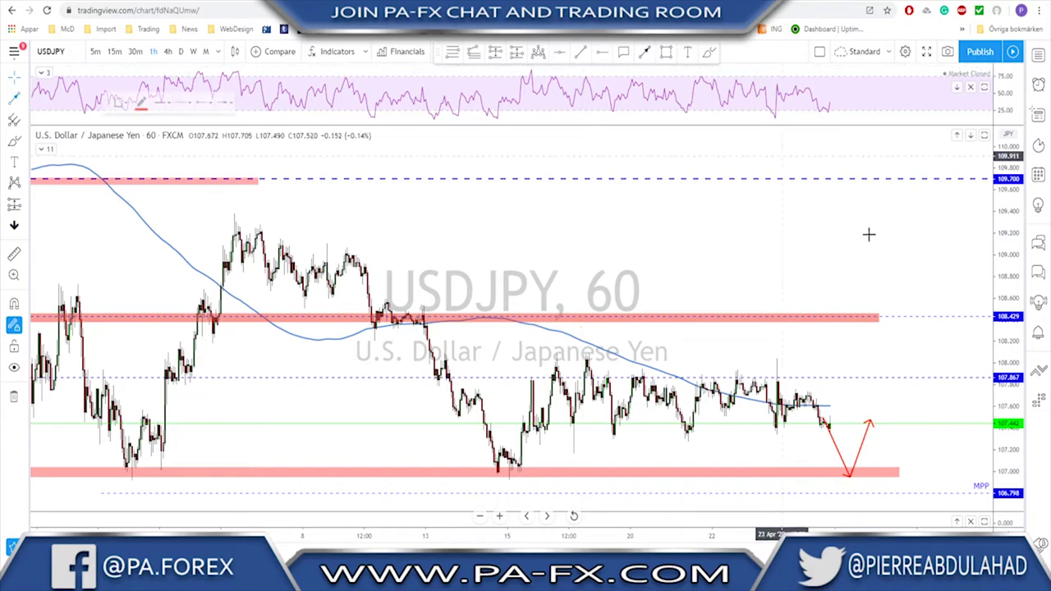
mouse_move(817, 380)
mouse_down()
mouse_move(848, 320)
mouse_move(878, 365)
mouse_up()
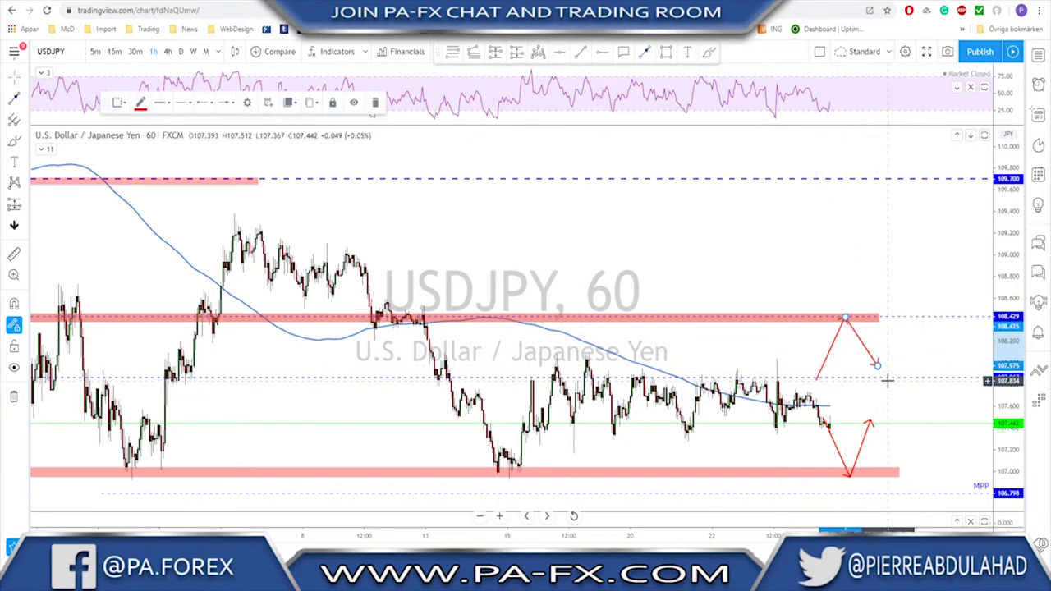
click(887, 381)
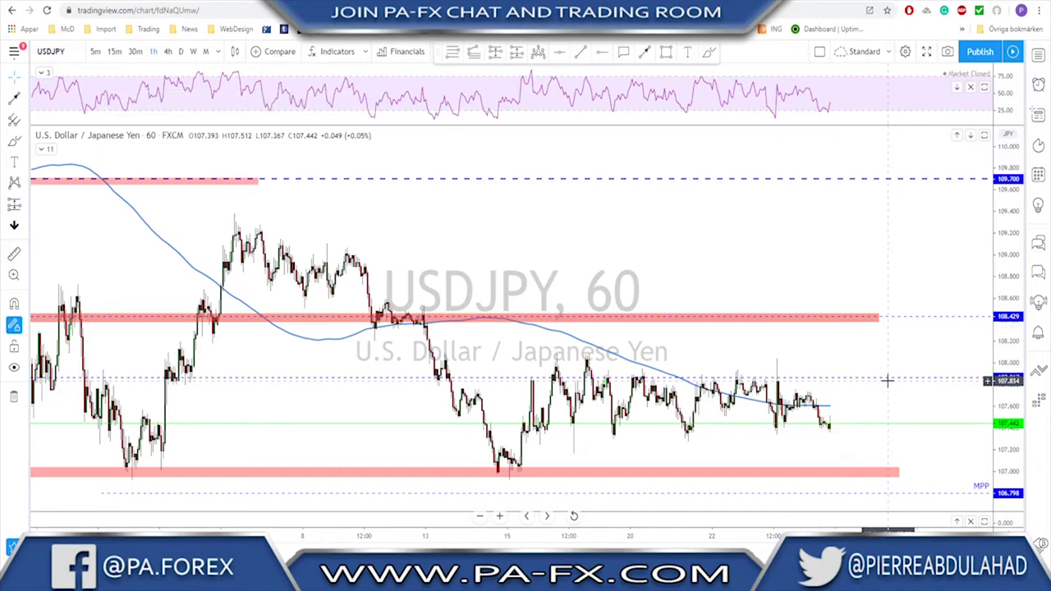
Step: Draw a red zone along 107.87 to the right edge, discarding a trial rise sketch
click(666, 51)
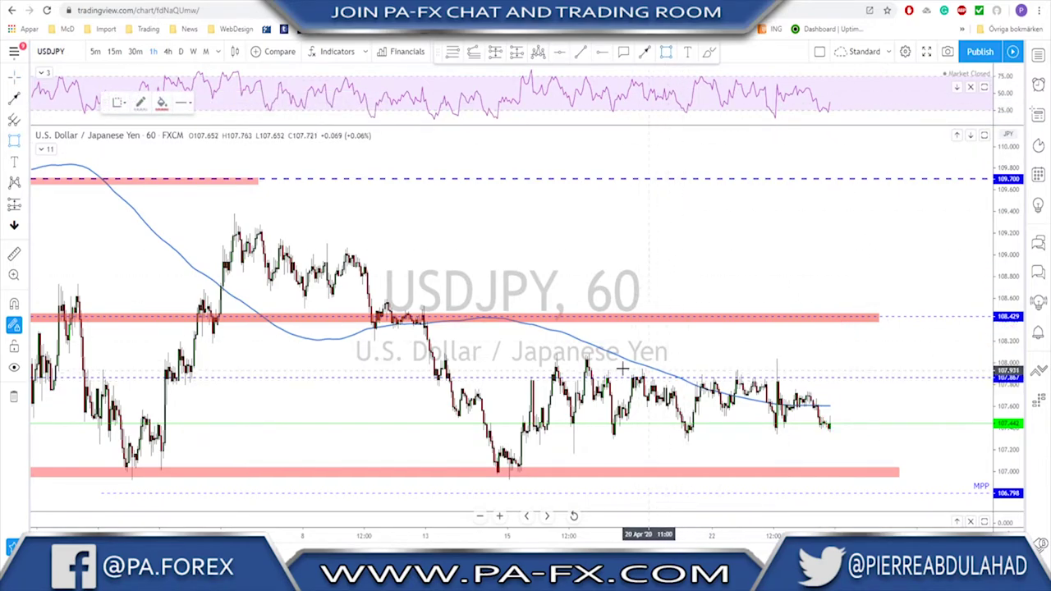
drag(596, 374, 920, 382)
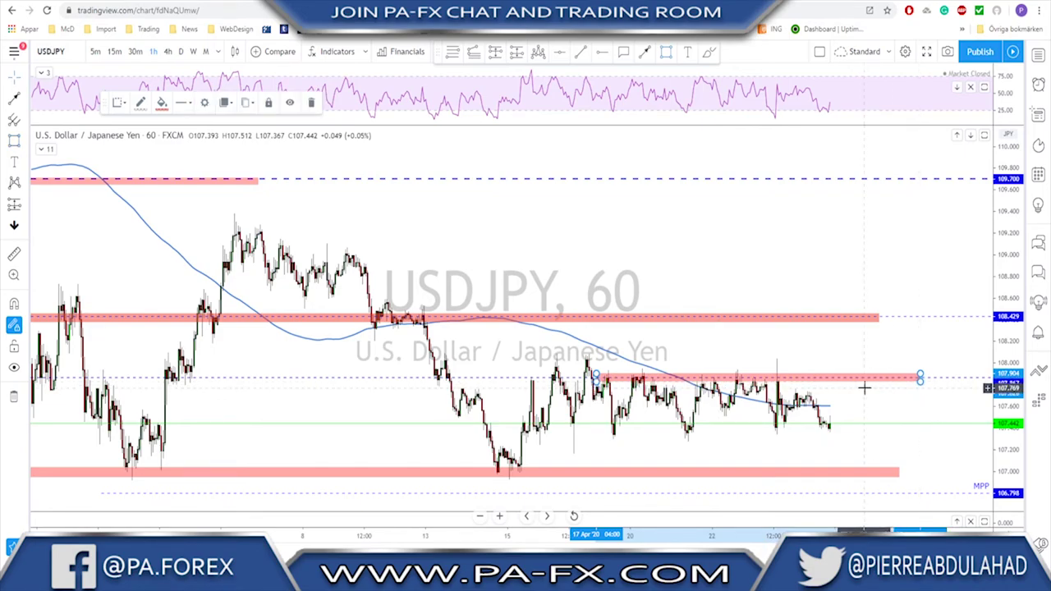
click(646, 53)
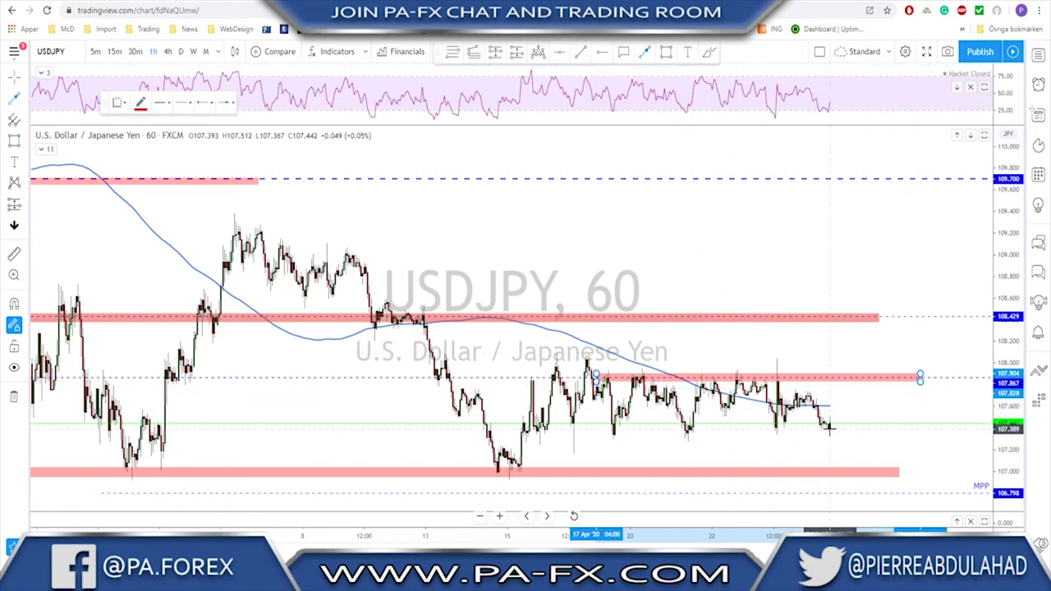
mouse_move(828, 424)
mouse_down()
mouse_move(841, 356)
mouse_move(851, 375)
mouse_move(869, 317)
mouse_up()
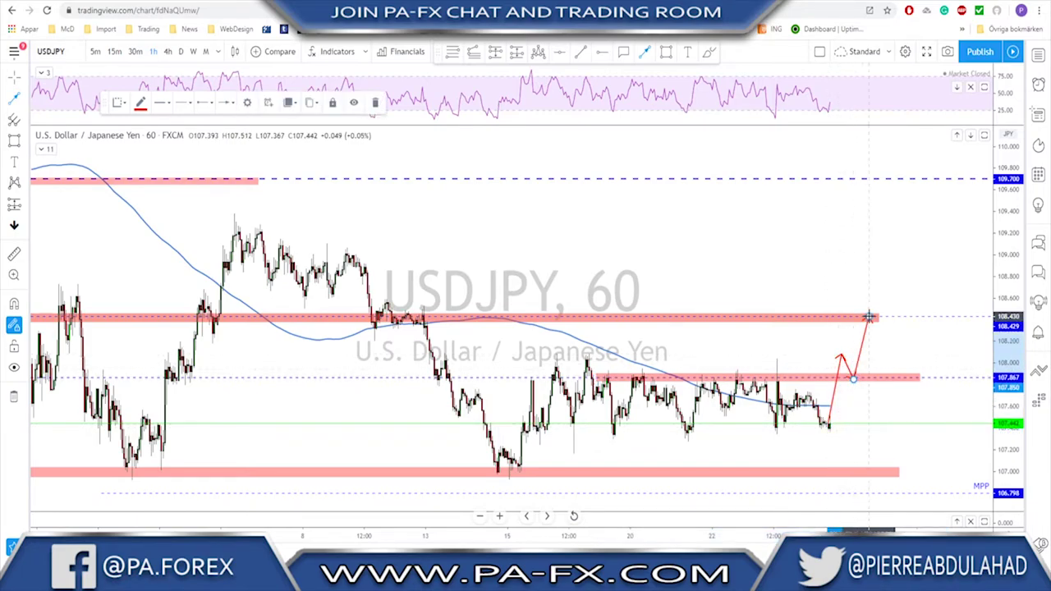
click(881, 375)
key(ctrl+z)
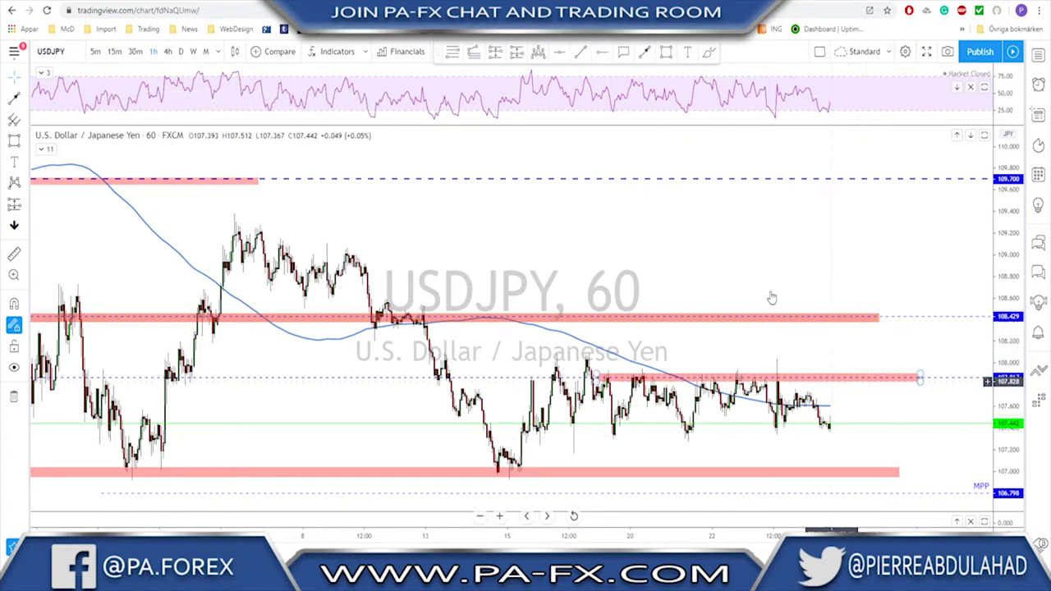
Step: Circle the mid-April swing low and the 108.429 rejection, then undo both circles
click(712, 54)
scroll(718, 274, down, 1)
drag(563, 470, 566, 478)
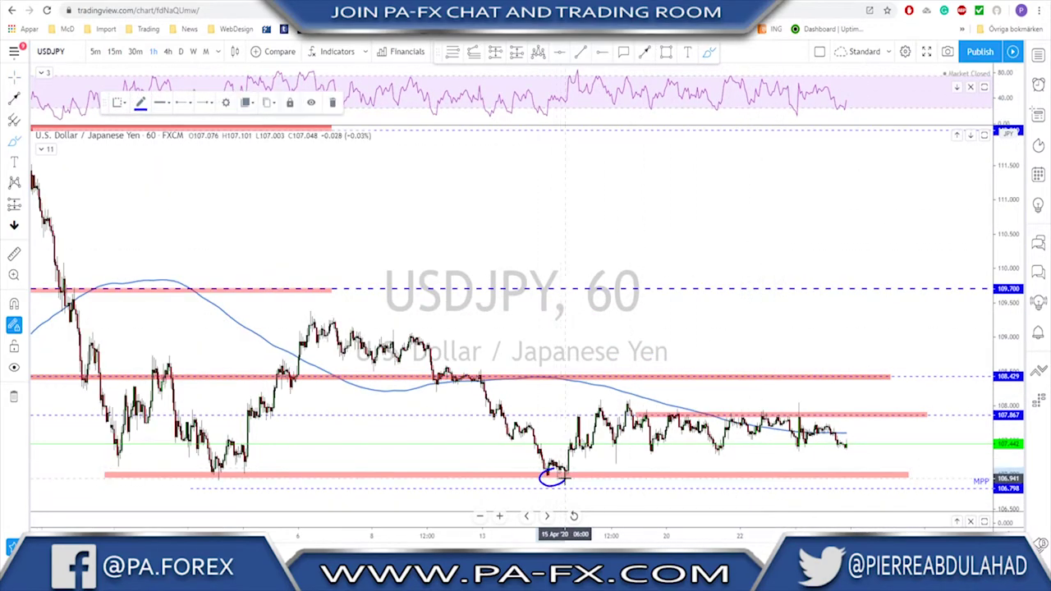
drag(479, 369, 476, 378)
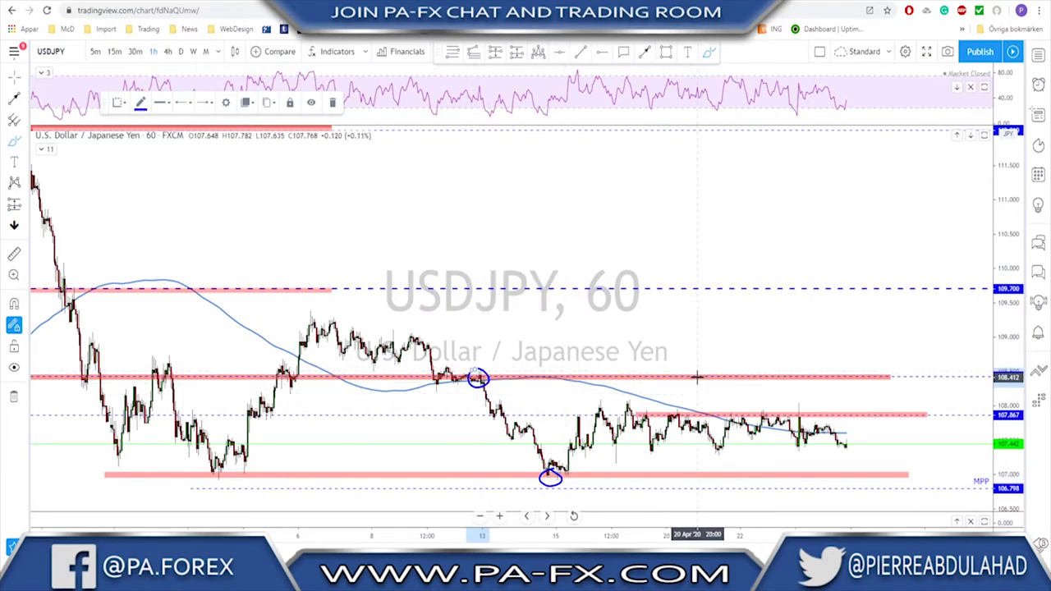
key(ctrl+z)
key(ctrl+z)
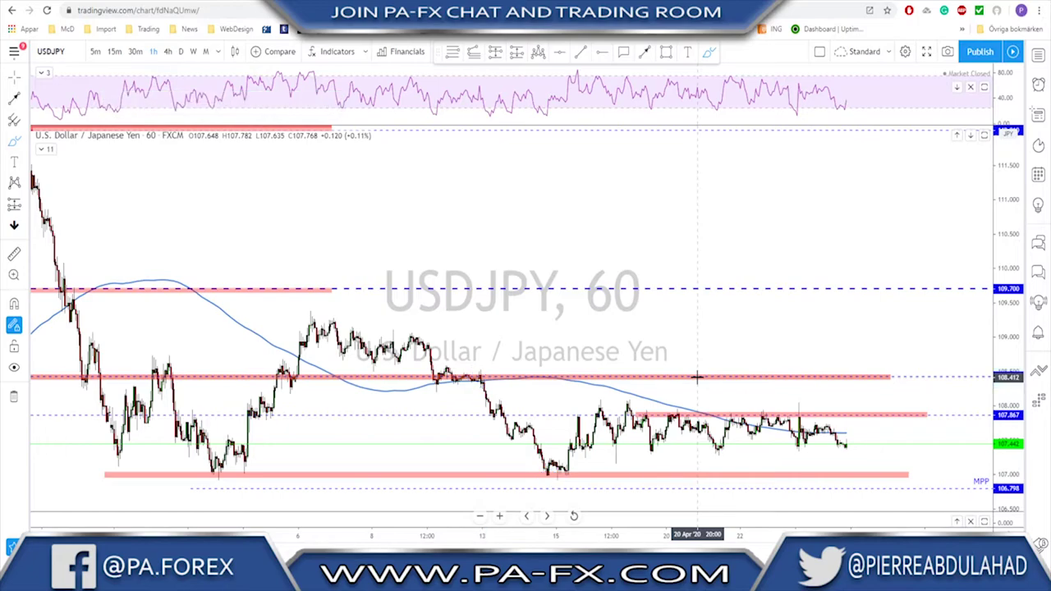
click(180, 51)
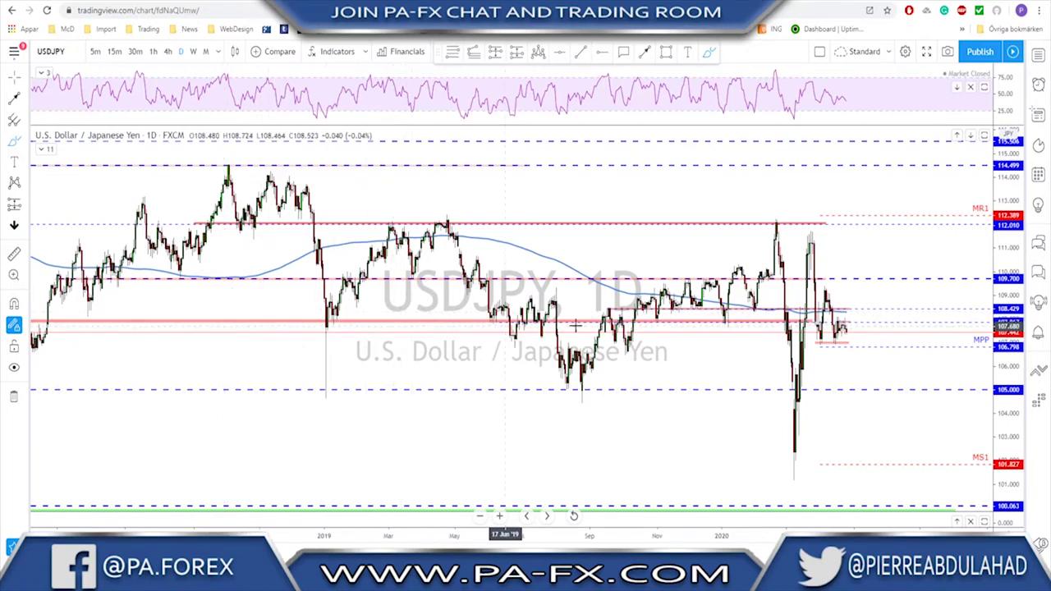
scroll(591, 328, up, 4)
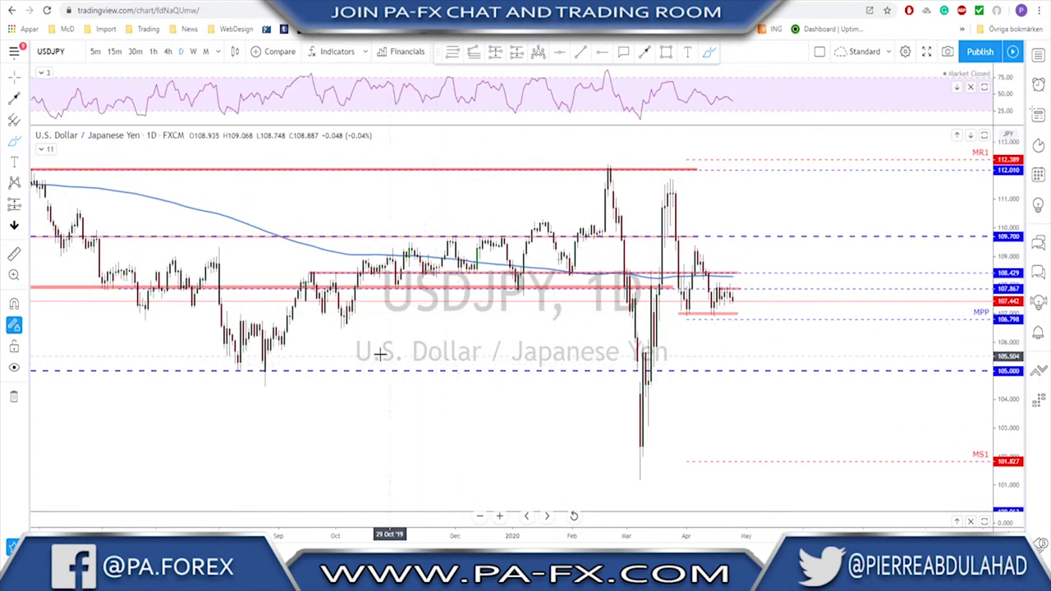
scroll(381, 355, up, 2)
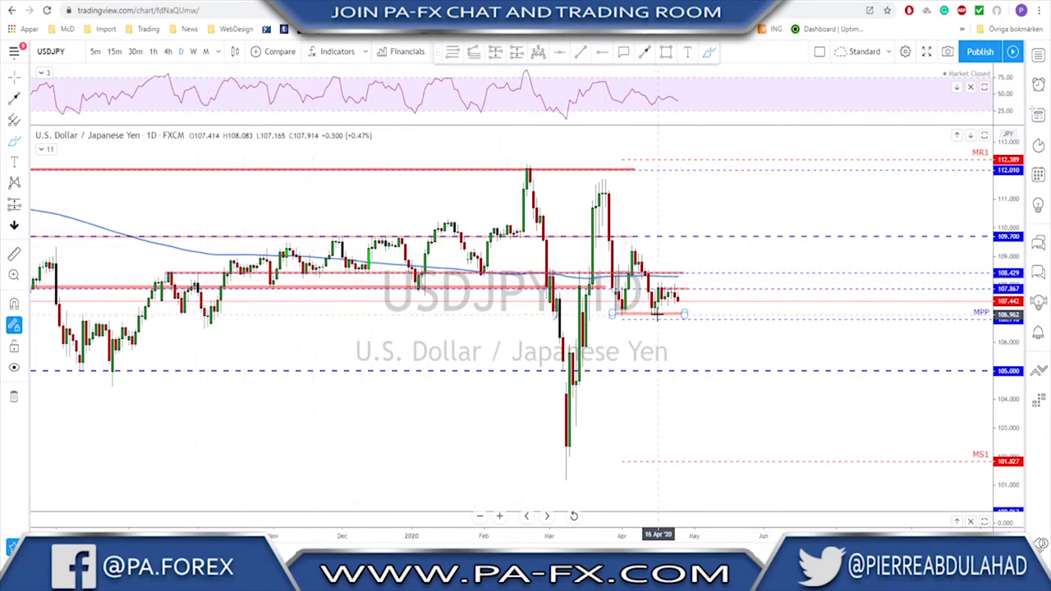
click(153, 56)
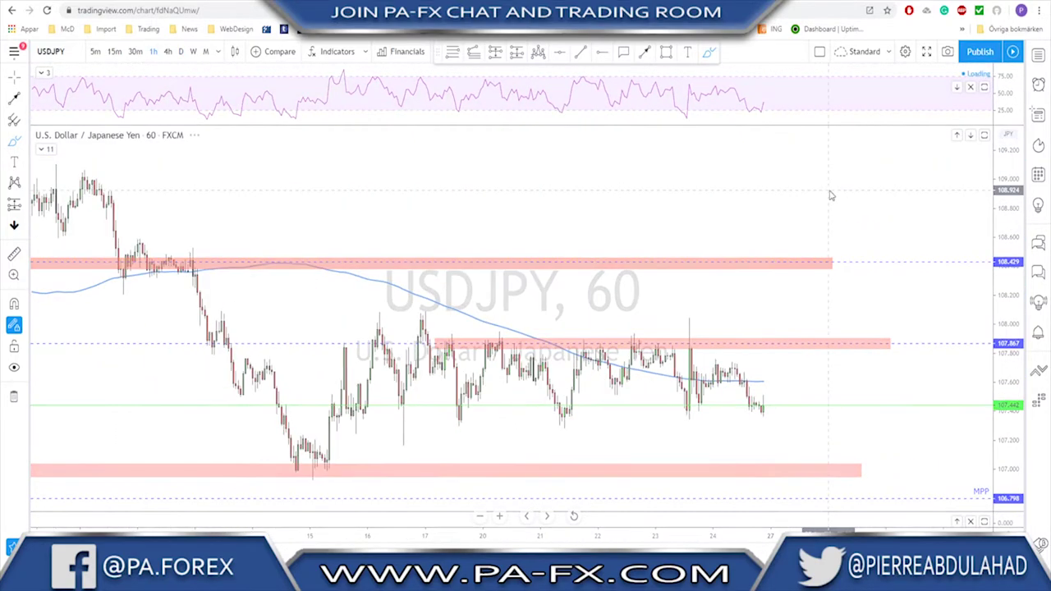
key(space)
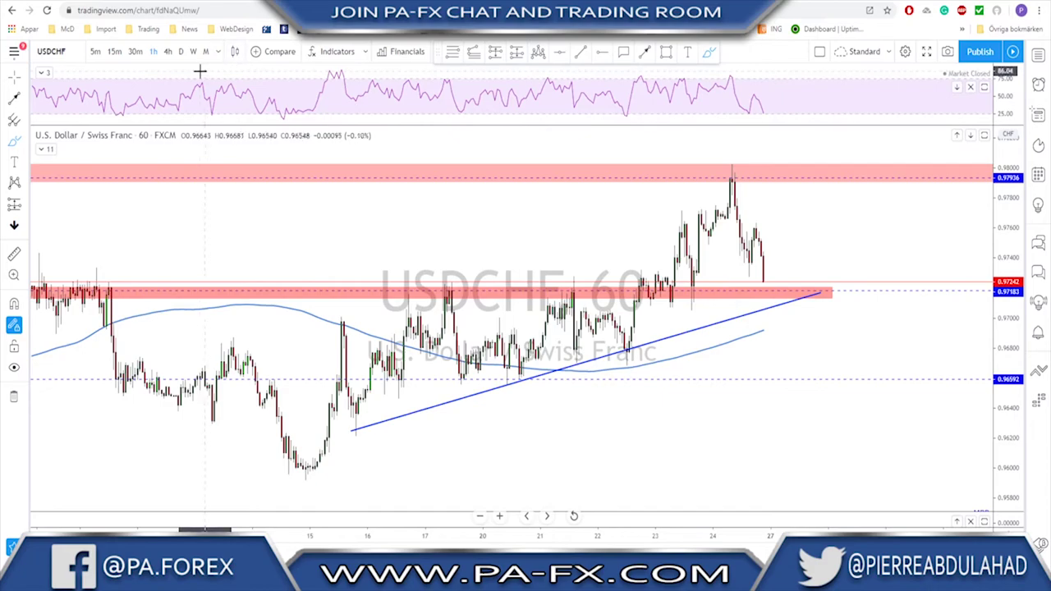
click(182, 51)
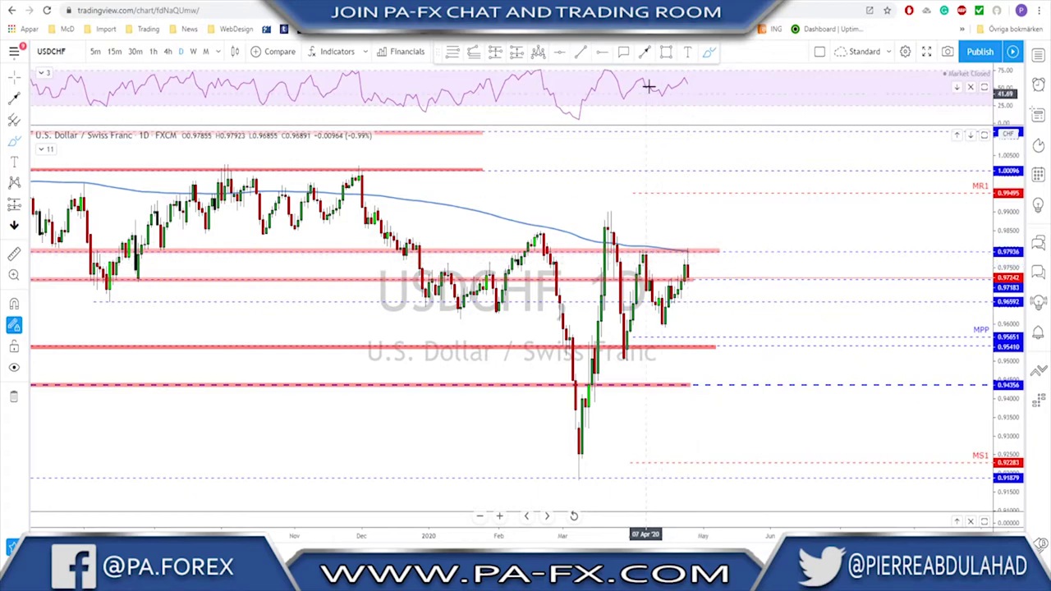
mouse_move(645, 249)
mouse_down()
mouse_move(605, 225)
mouse_move(627, 336)
mouse_move(643, 253)
mouse_up()
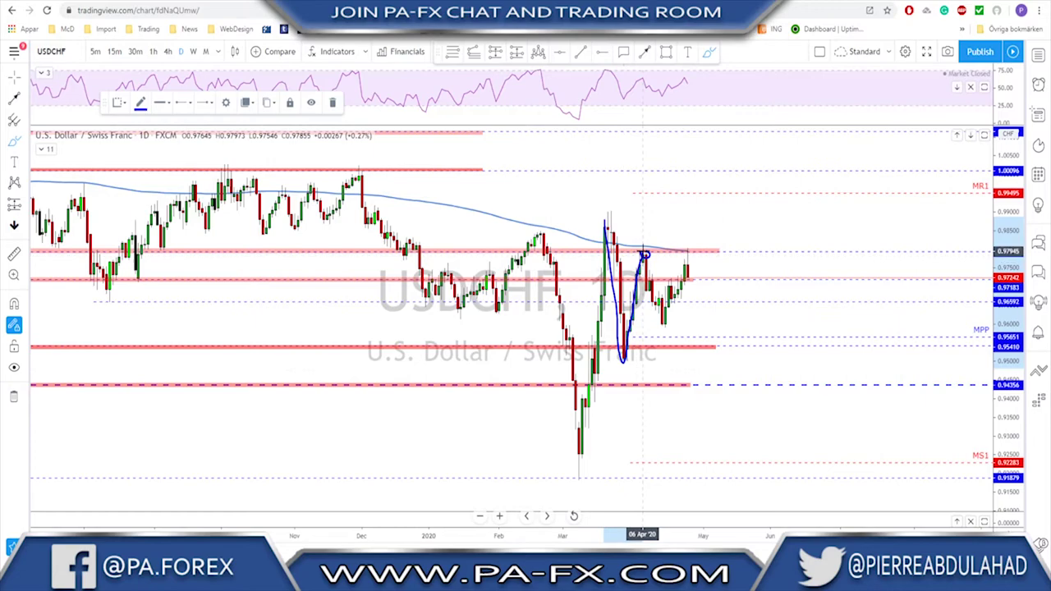
drag(662, 320, 675, 297)
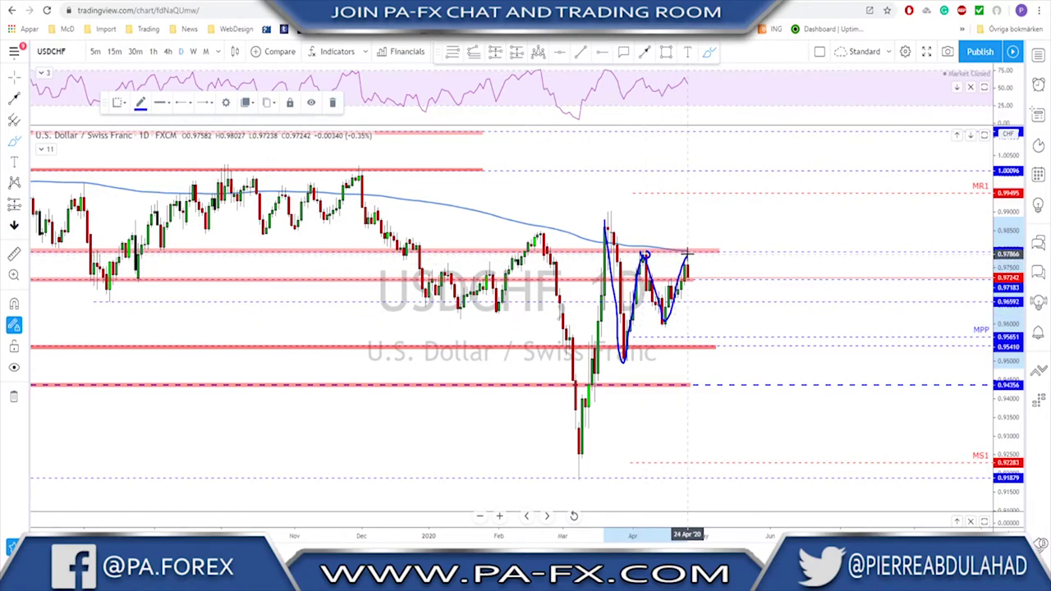
scroll(667, 257, down, 2)
scroll(690, 292, down, 2)
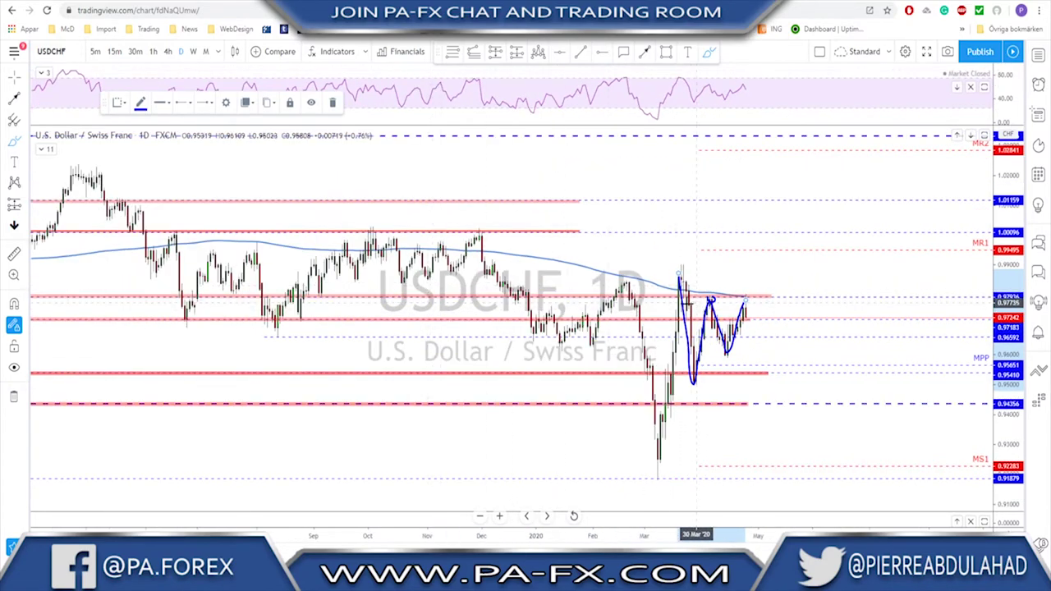
key(Delete)
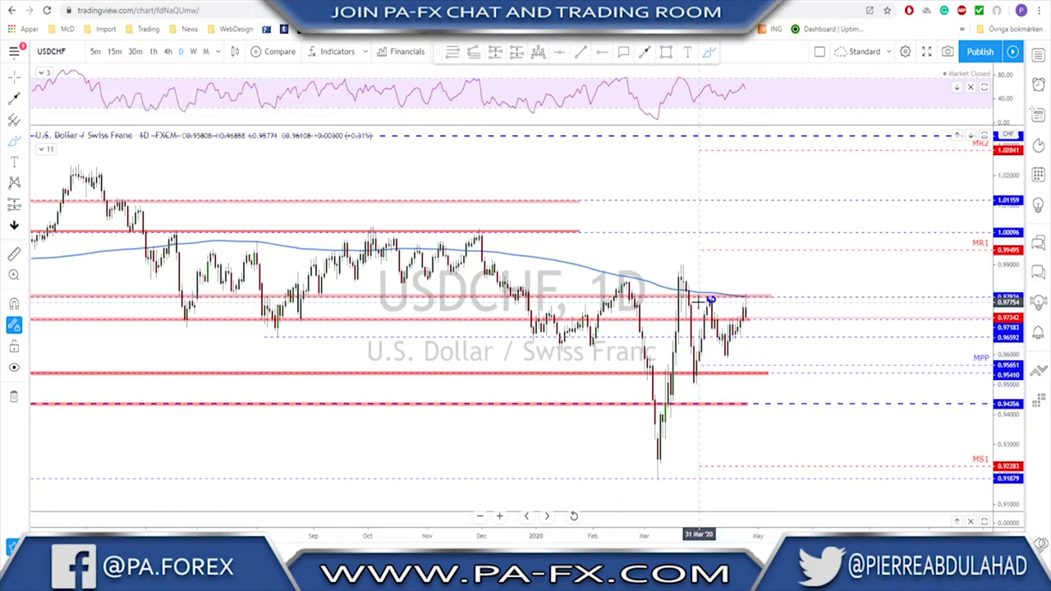
scroll(526, 238, up, 1)
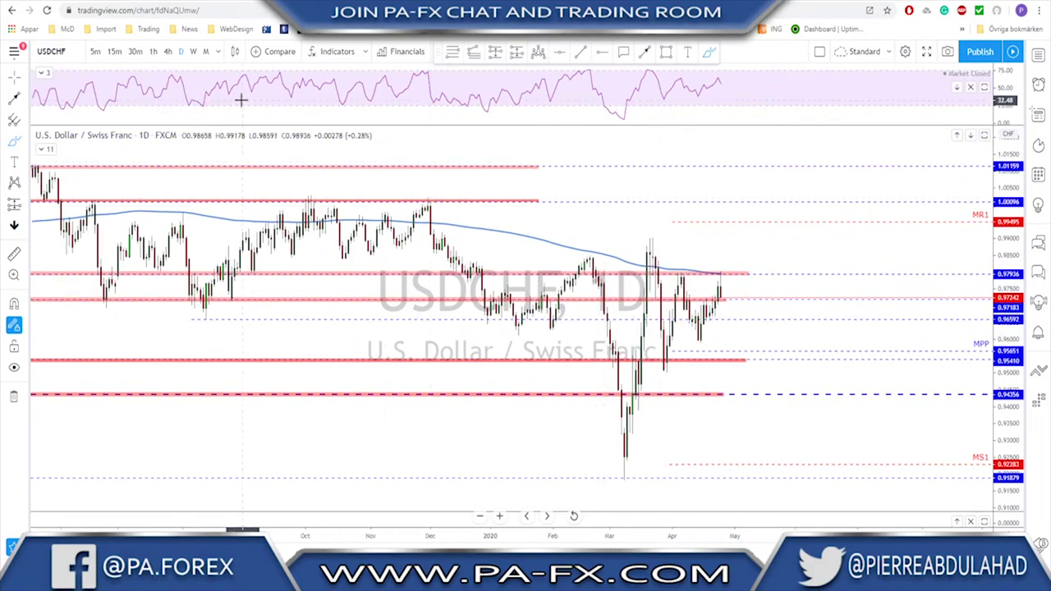
Step: On USDCHF's 4-hour chart, brush a projected path down to the 0.95410 support
click(167, 52)
scroll(665, 220, down, 1)
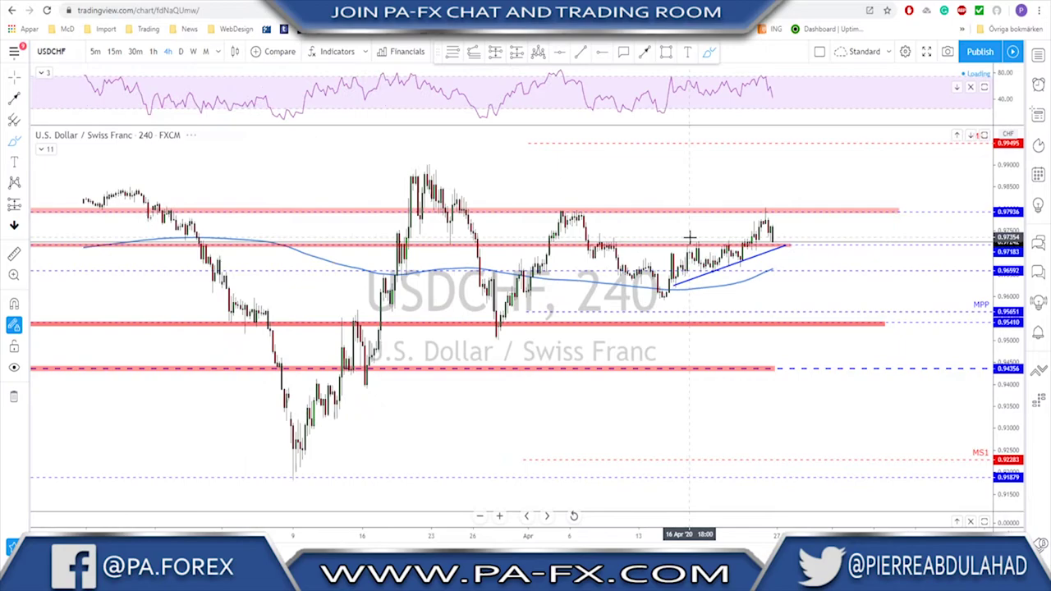
scroll(762, 264, up, 1)
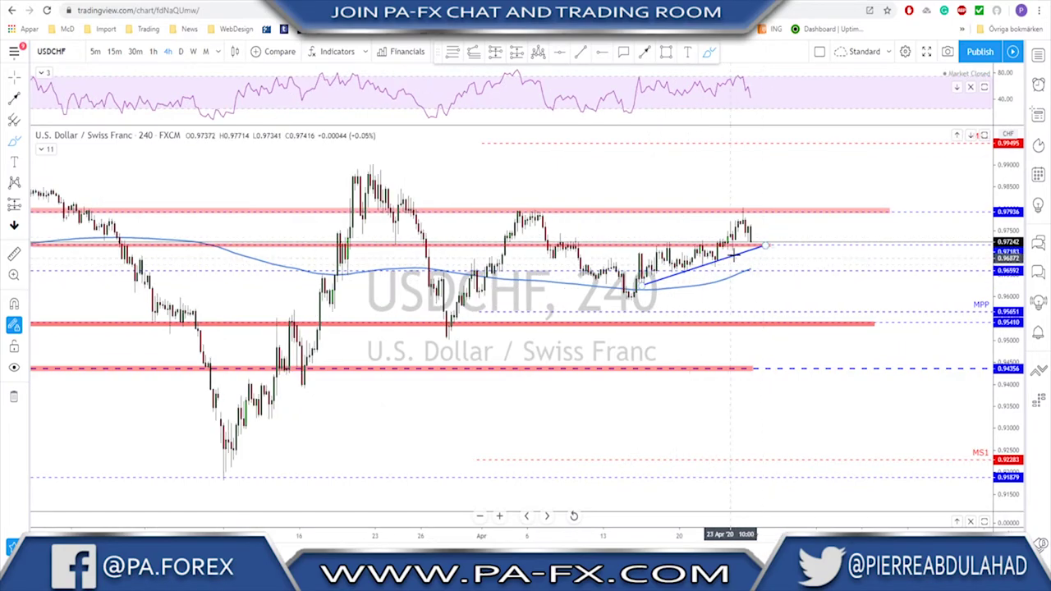
scroll(739, 257, down, 1)
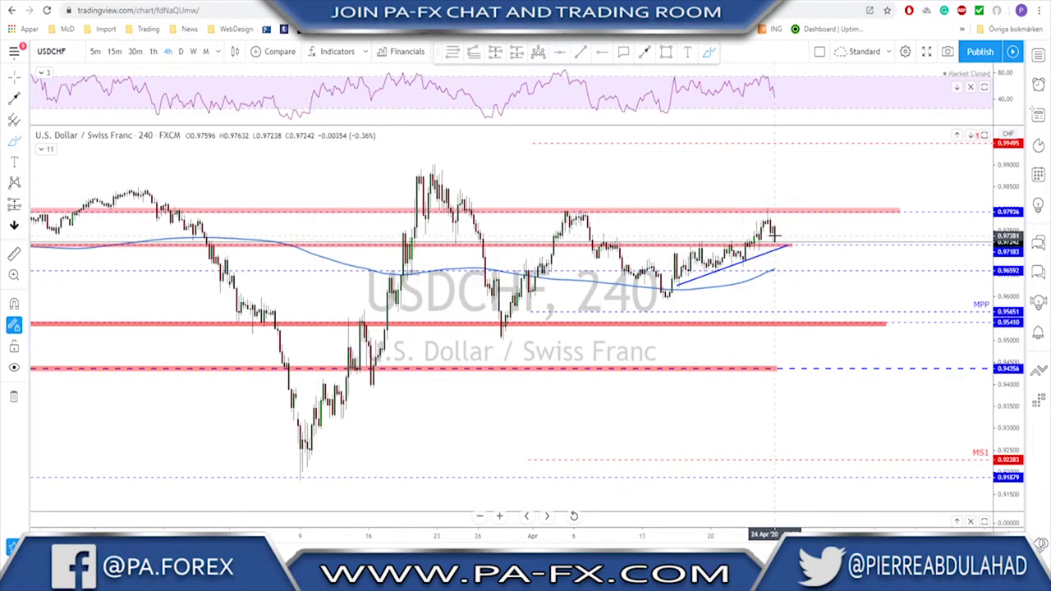
drag(775, 235, 779, 248)
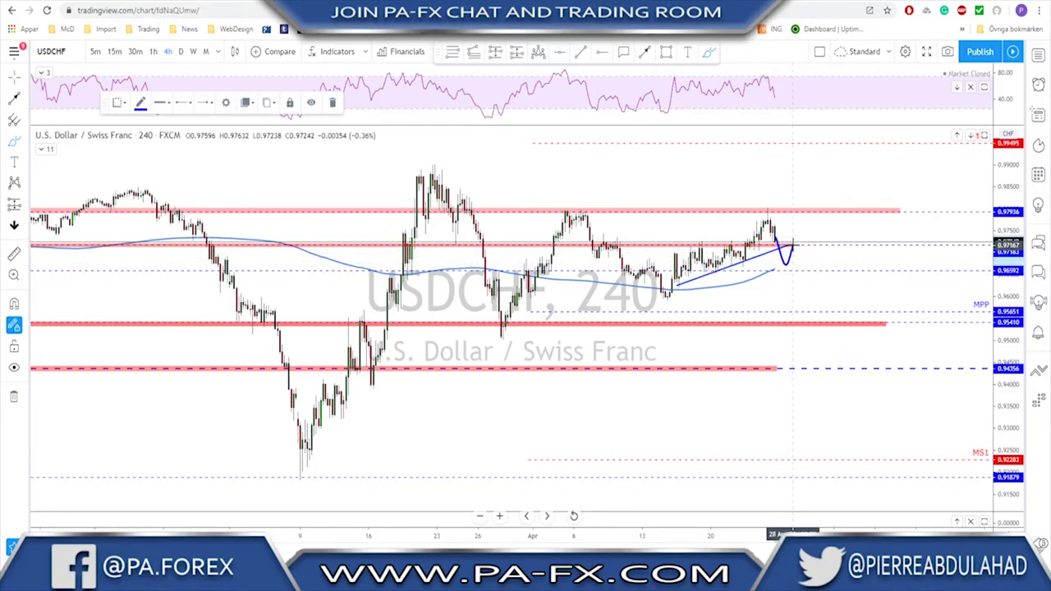
mouse_move(795, 242)
mouse_down()
mouse_move(813, 312)
mouse_move(805, 325)
mouse_up()
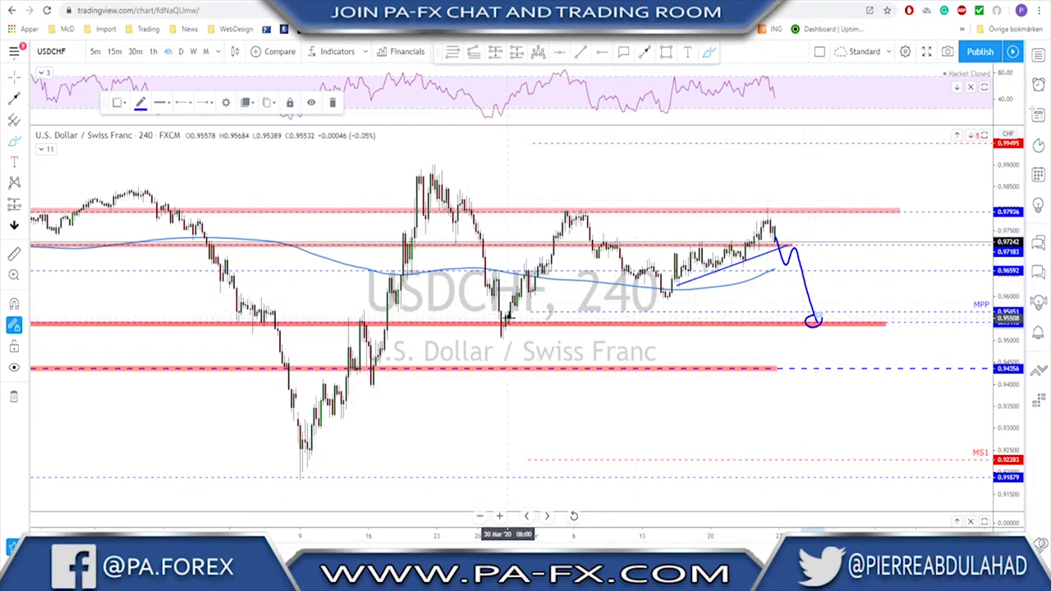
Step: Circle and then delete the March 26 low, and switch to USDCAD
drag(497, 317, 485, 324)
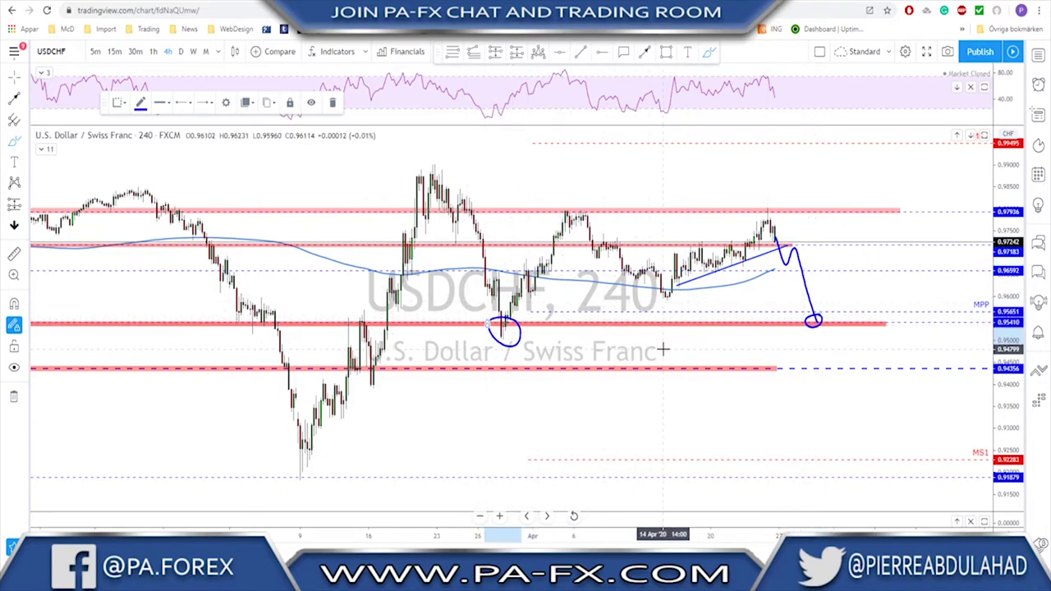
key(Delete)
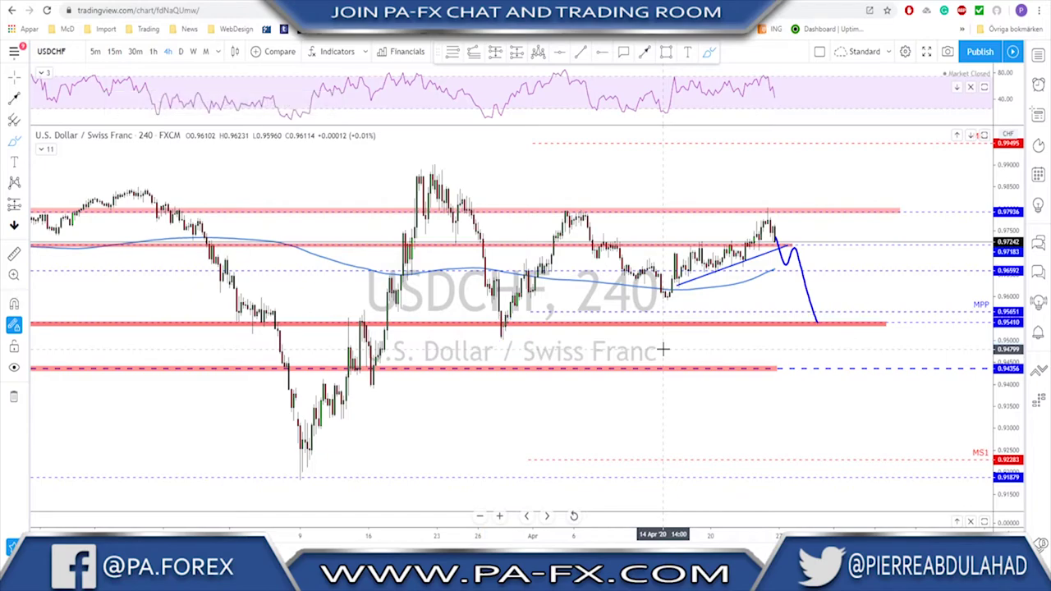
key(space)
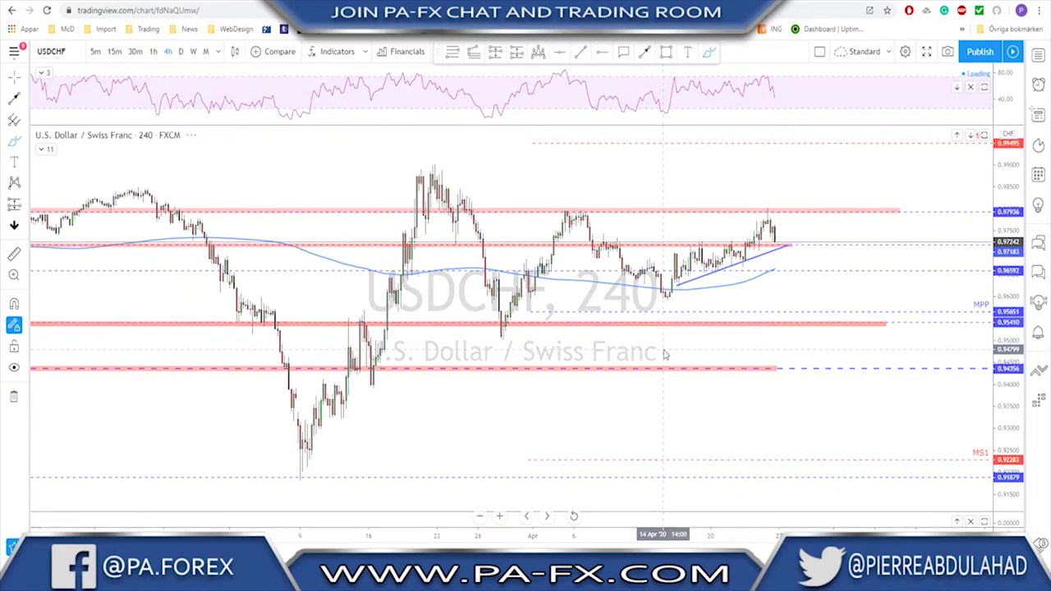
Step: Set USDCAD to the 60-minute timeframe
click(181, 51)
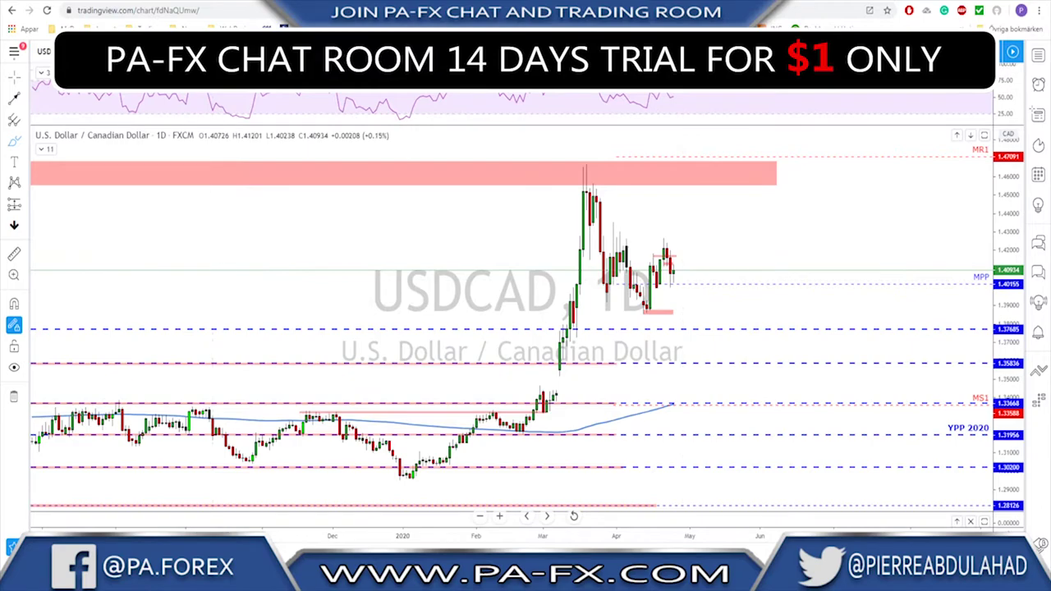
text(60)
key(Return)
scroll(810, 274, down, 4)
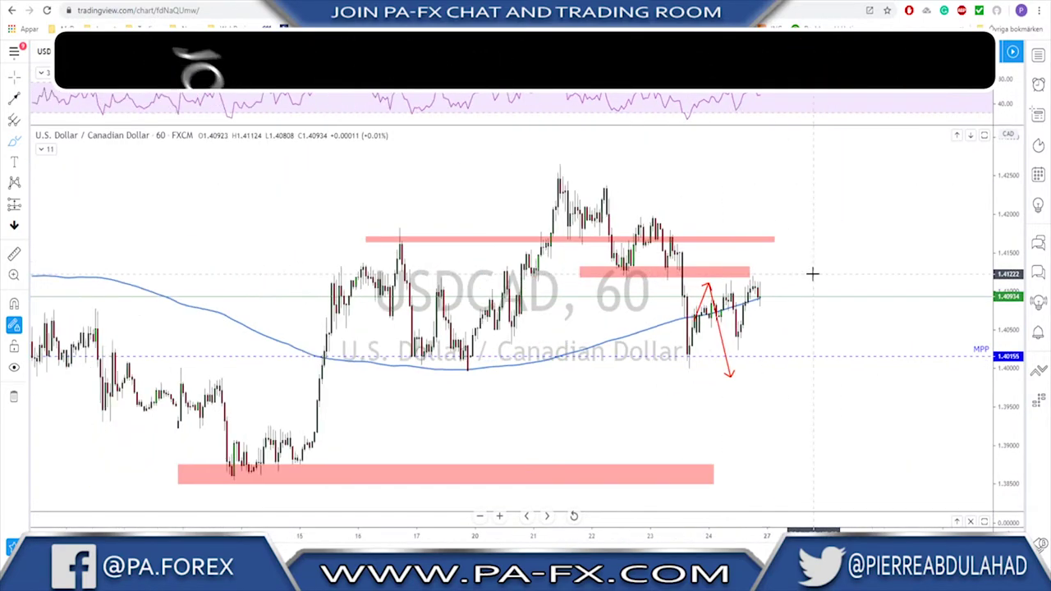
scroll(813, 276, down, 1)
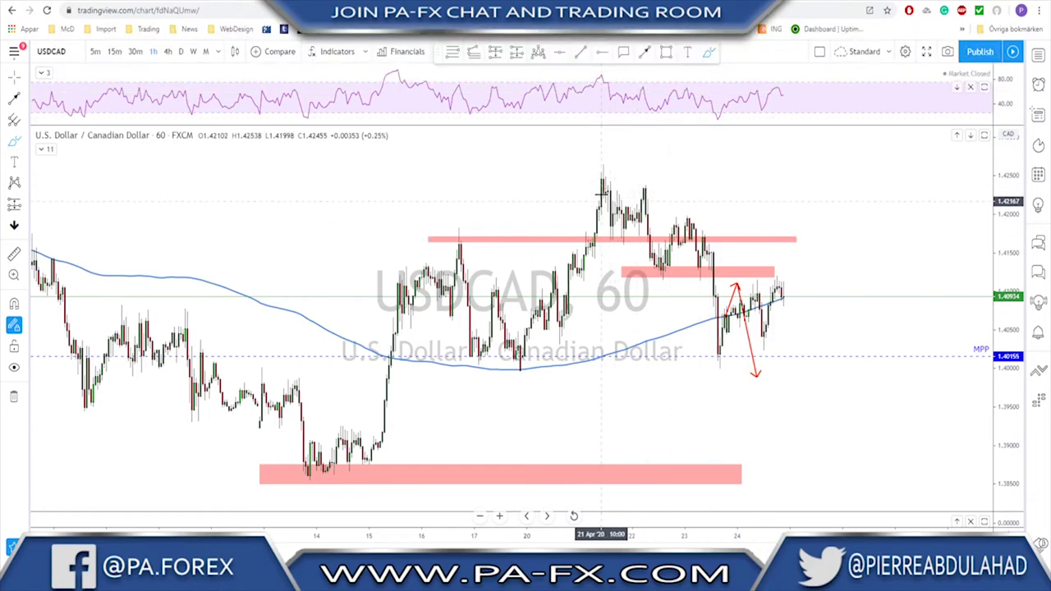
Step: Sketch the 21–22 Apr double top, neckline drop and zig-zag, then delete all sketches
mouse_move(600, 179)
mouse_down()
mouse_move(622, 237)
mouse_move(646, 196)
mouse_move(660, 264)
mouse_up()
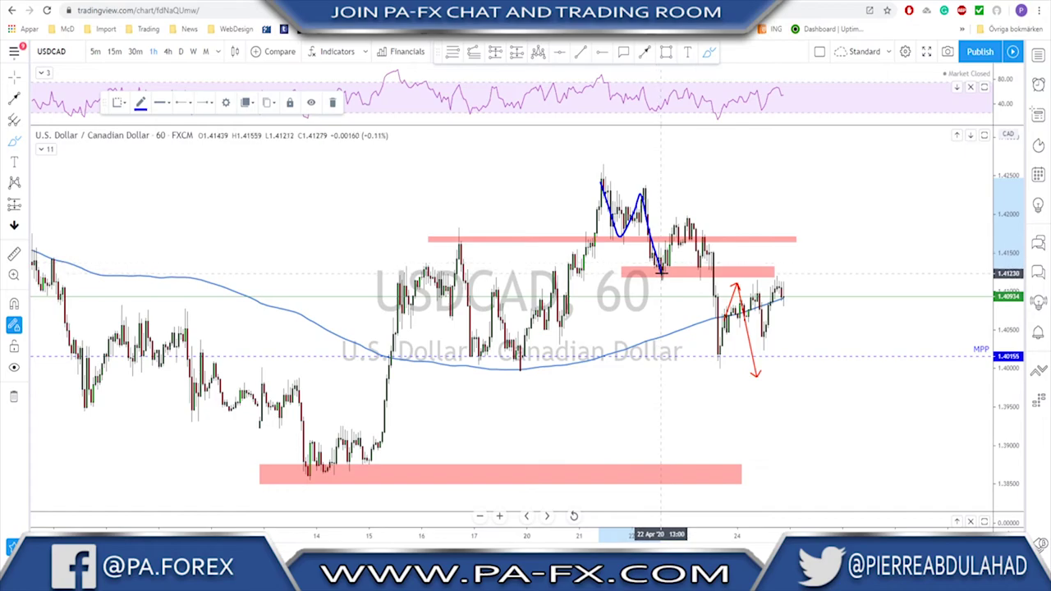
mouse_move(606, 243)
mouse_down()
mouse_move(647, 243)
mouse_move(661, 272)
mouse_move(690, 223)
mouse_move(723, 353)
mouse_up()
drag(651, 279, 727, 279)
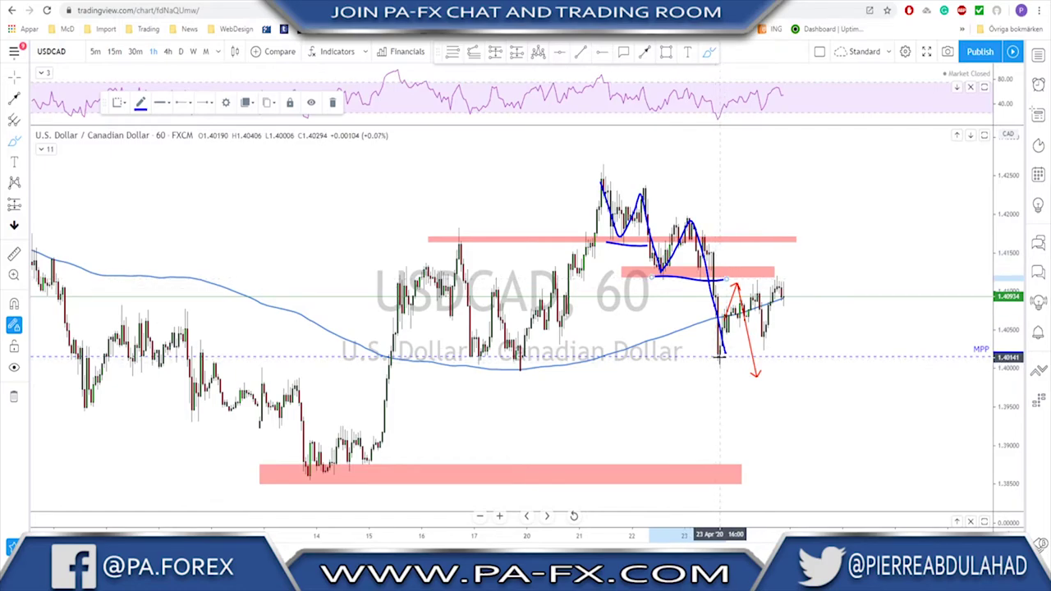
mouse_move(722, 355)
mouse_down()
mouse_move(744, 285)
mouse_move(762, 332)
mouse_move(773, 275)
mouse_move(805, 375)
mouse_up()
key(Delete)
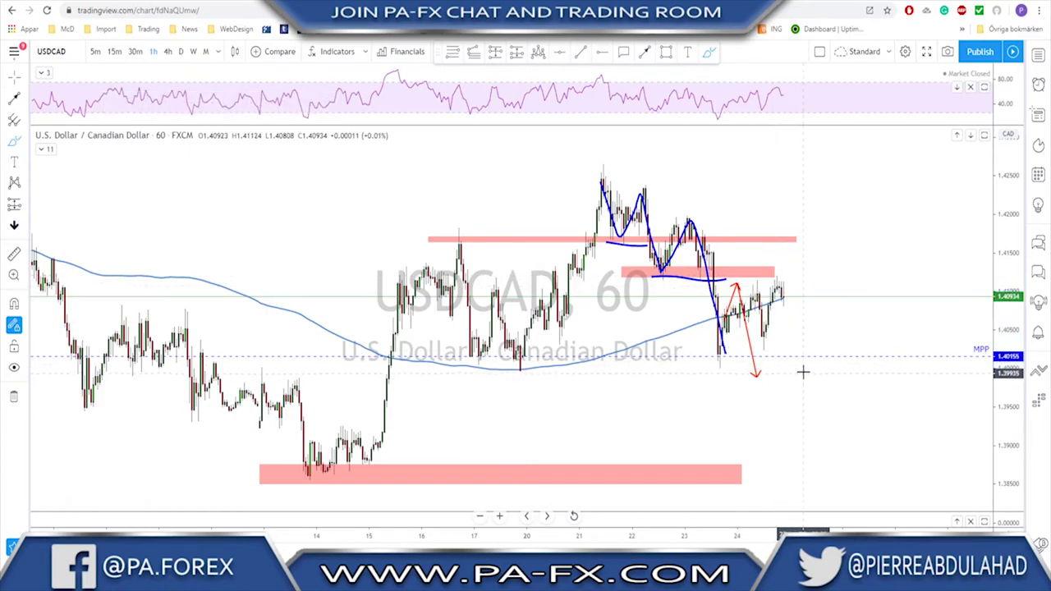
key(ctrl+z)
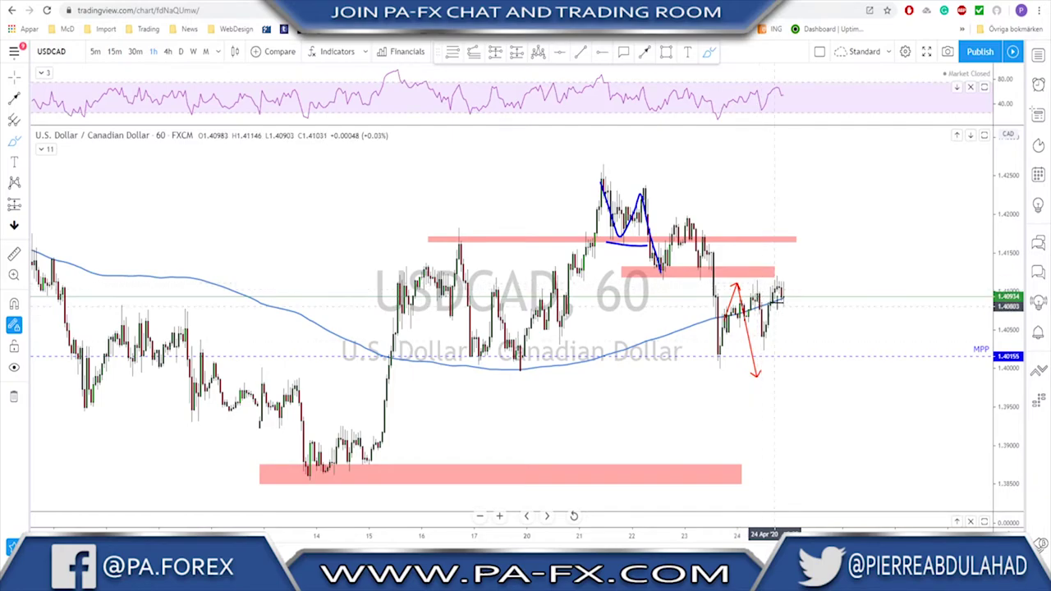
key(ctrl+z)
scroll(726, 371, up, 3)
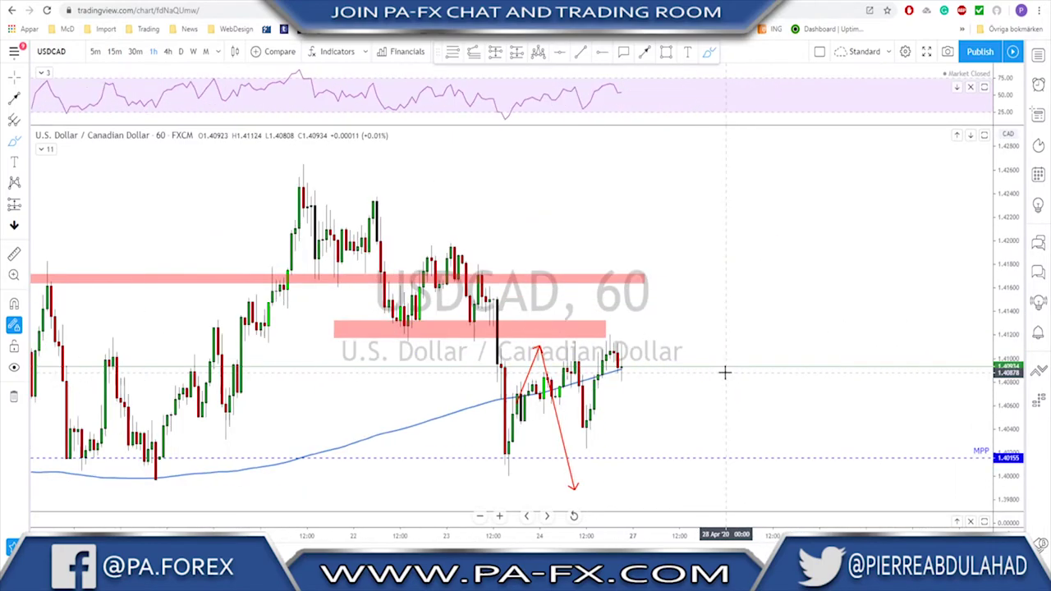
scroll(727, 325, down, 2)
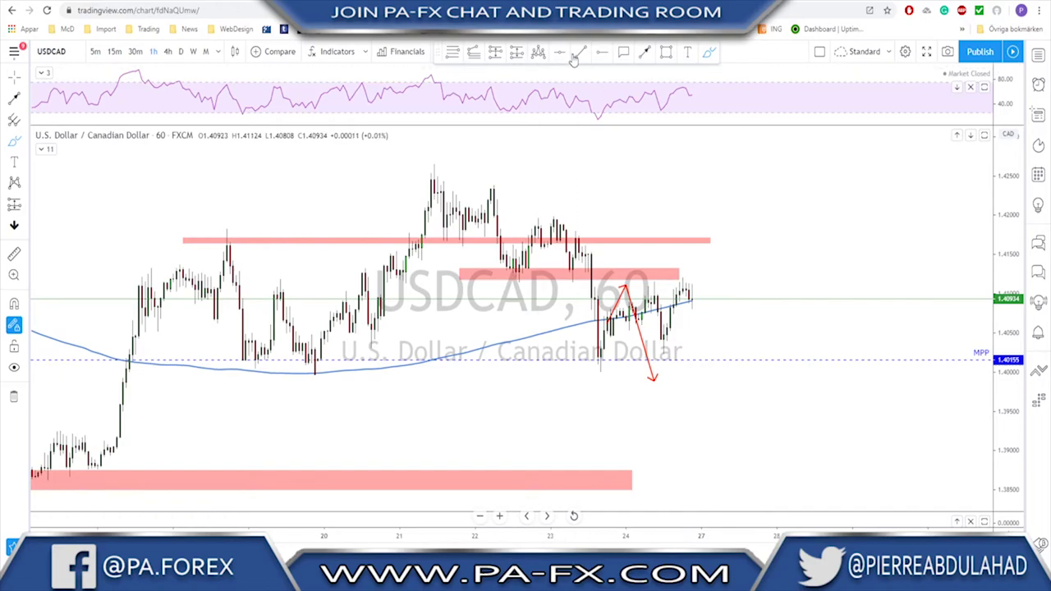
Step: Draw a rising trendline from the 23 Apr low and copy it parallel above as a channel
click(594, 375)
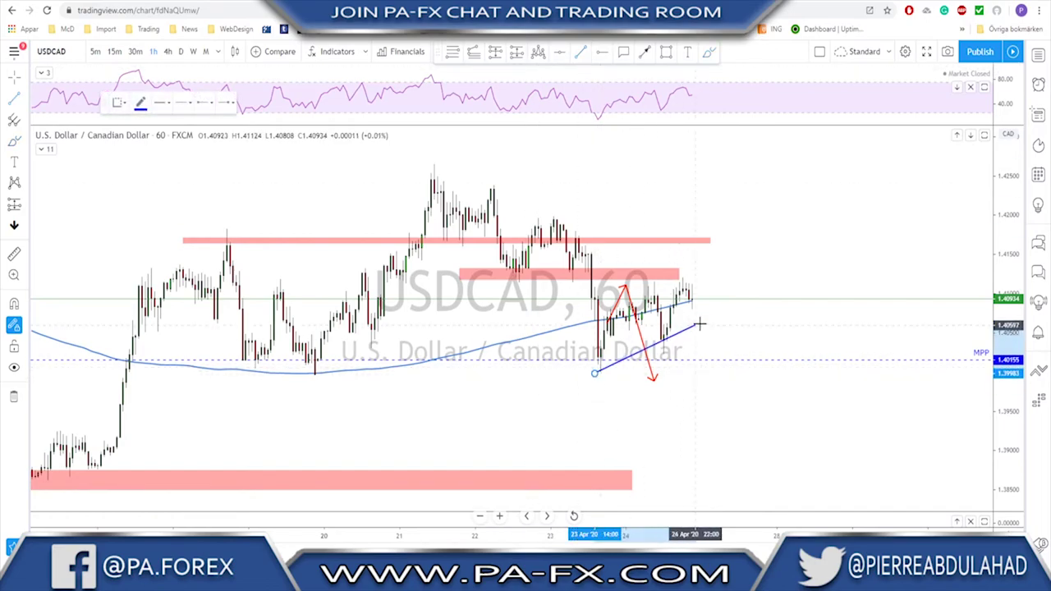
click(781, 312)
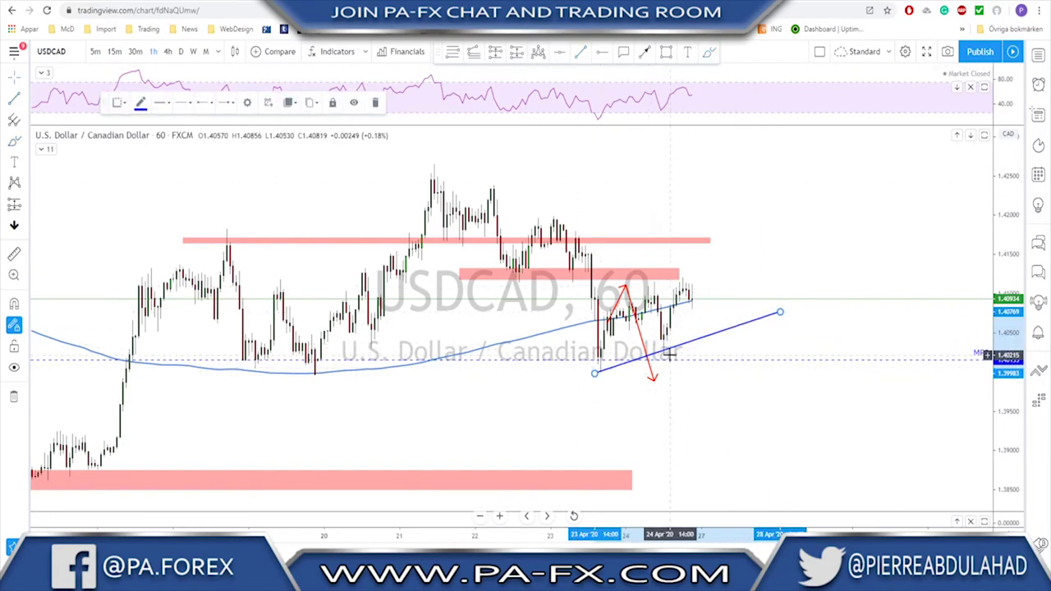
drag(665, 354, 653, 288)
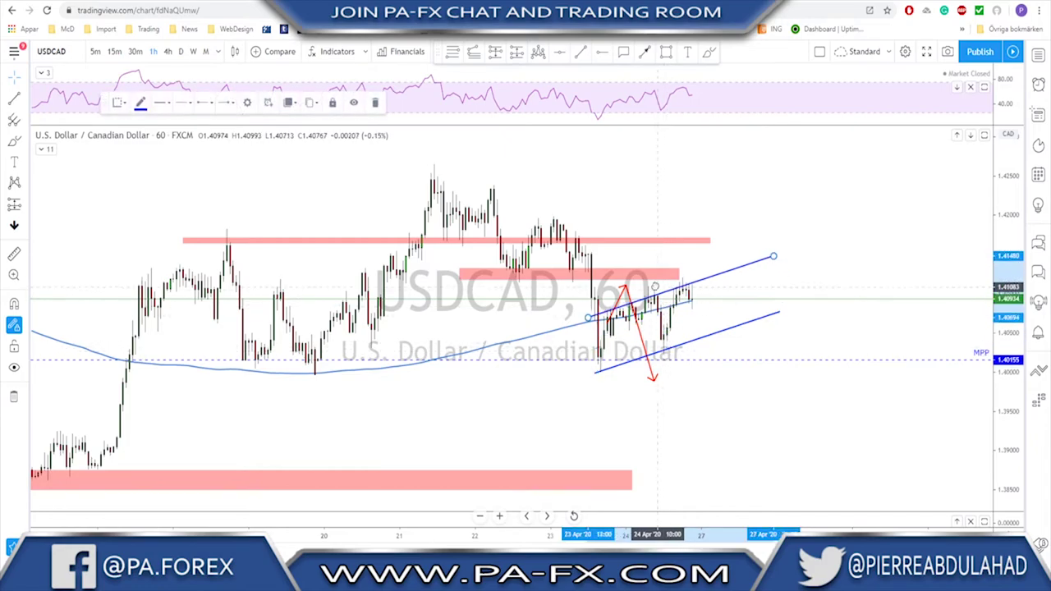
Step: Circle the mid-April lows at the bottom red zone and delete the trial blue projection paths
click(710, 51)
mouse_move(600, 370)
mouse_down()
mouse_move(620, 297)
mouse_move(653, 337)
mouse_move(687, 280)
mouse_move(717, 332)
mouse_move(746, 261)
mouse_move(801, 403)
mouse_up()
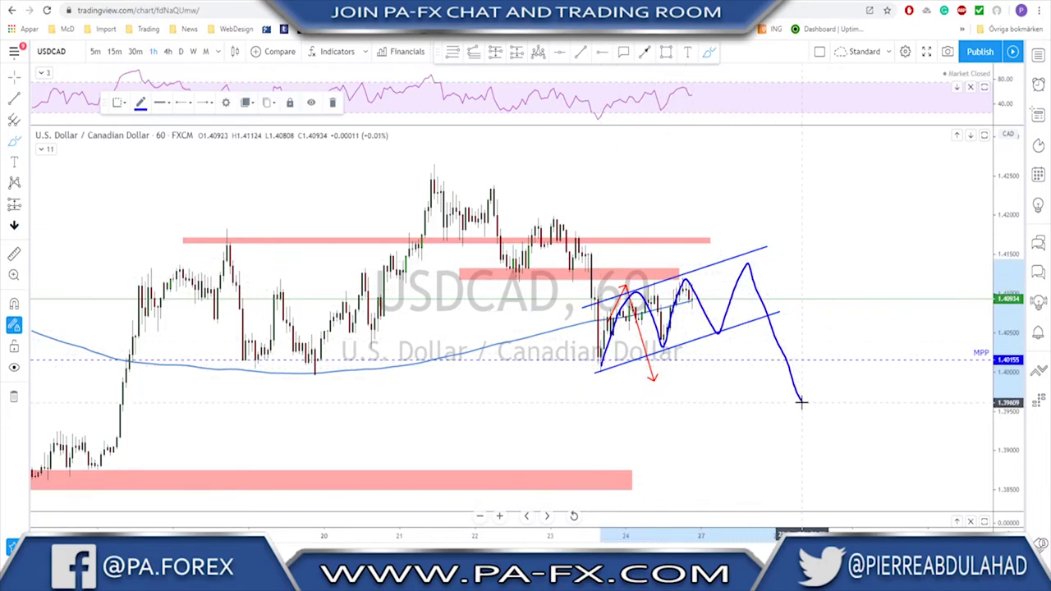
key(Delete)
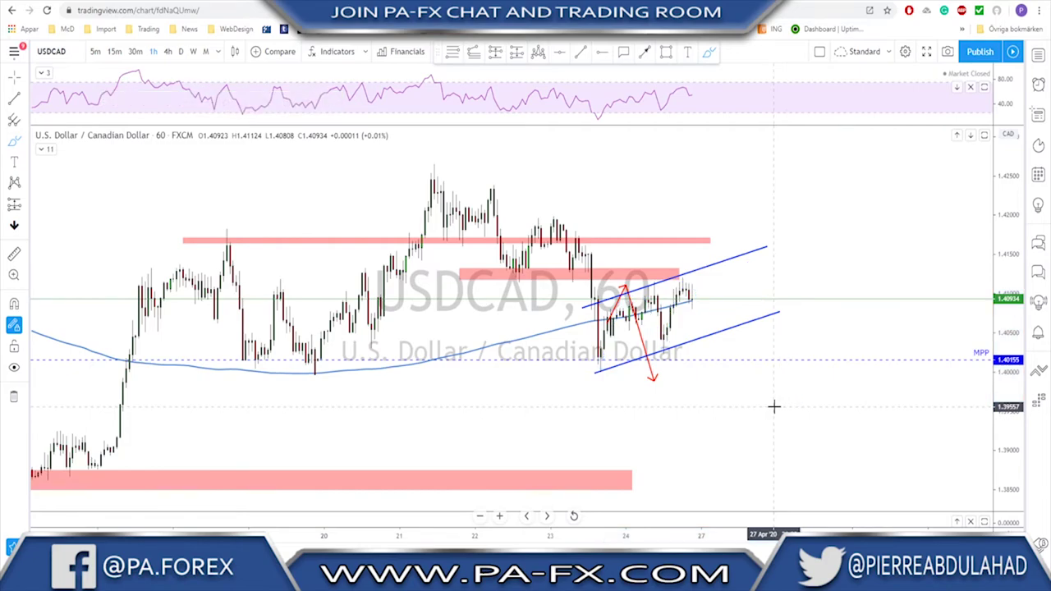
scroll(771, 352, down, 2)
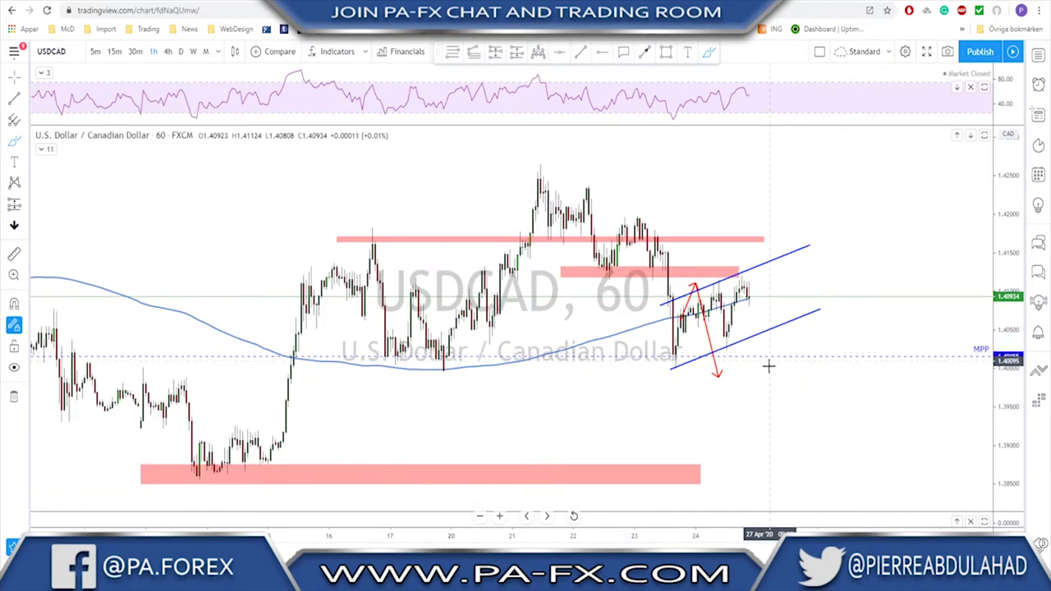
drag(212, 464, 215, 454)
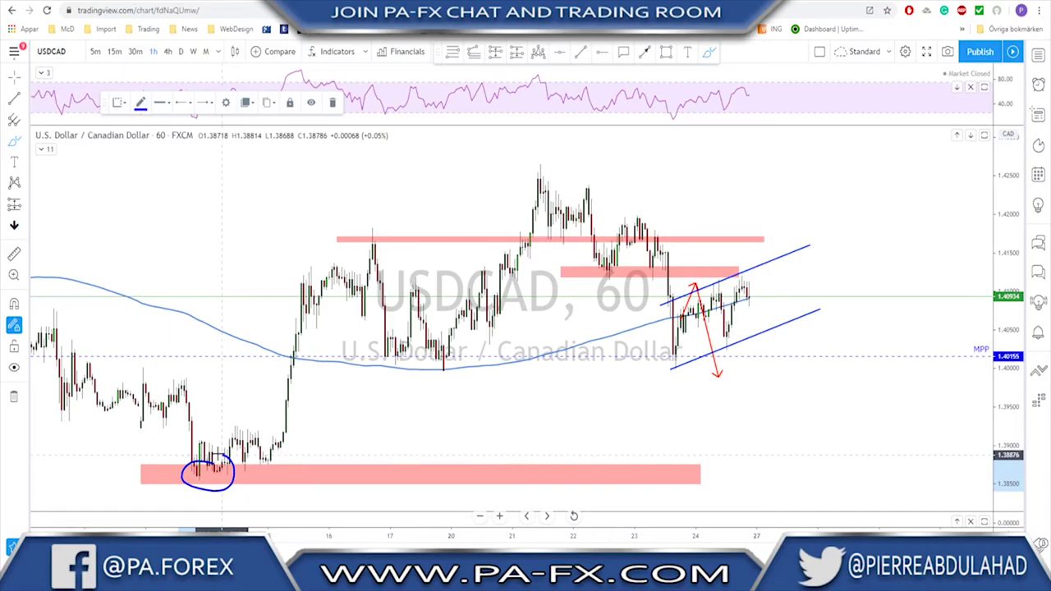
mouse_move(750, 306)
mouse_down()
mouse_move(760, 274)
mouse_move(787, 345)
mouse_up()
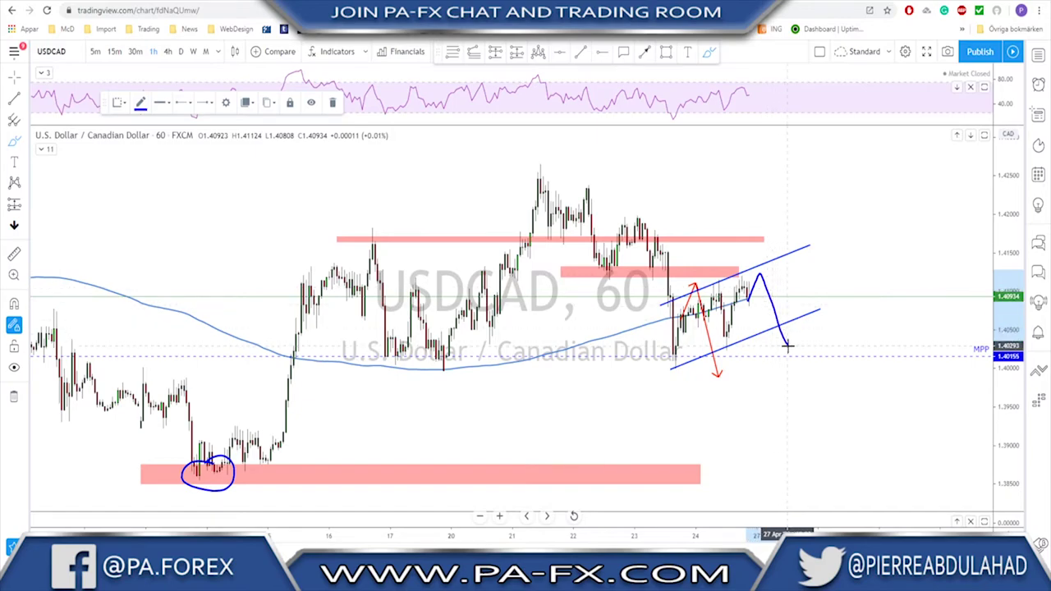
key(Delete)
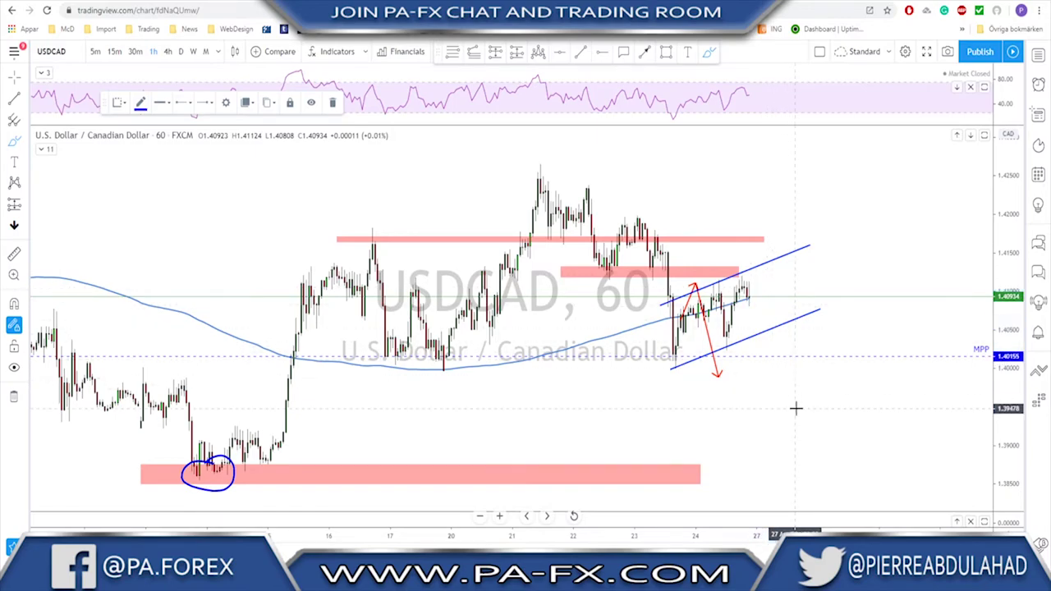
Step: Bring up AUDUSD on the daily timeframe
key(space)
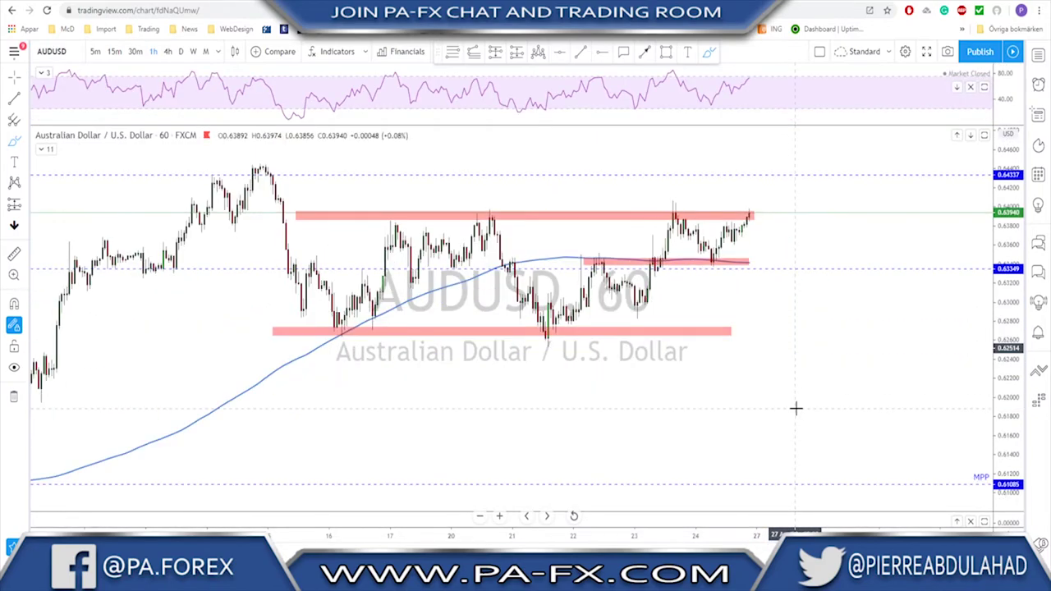
scroll(723, 313, down, 2)
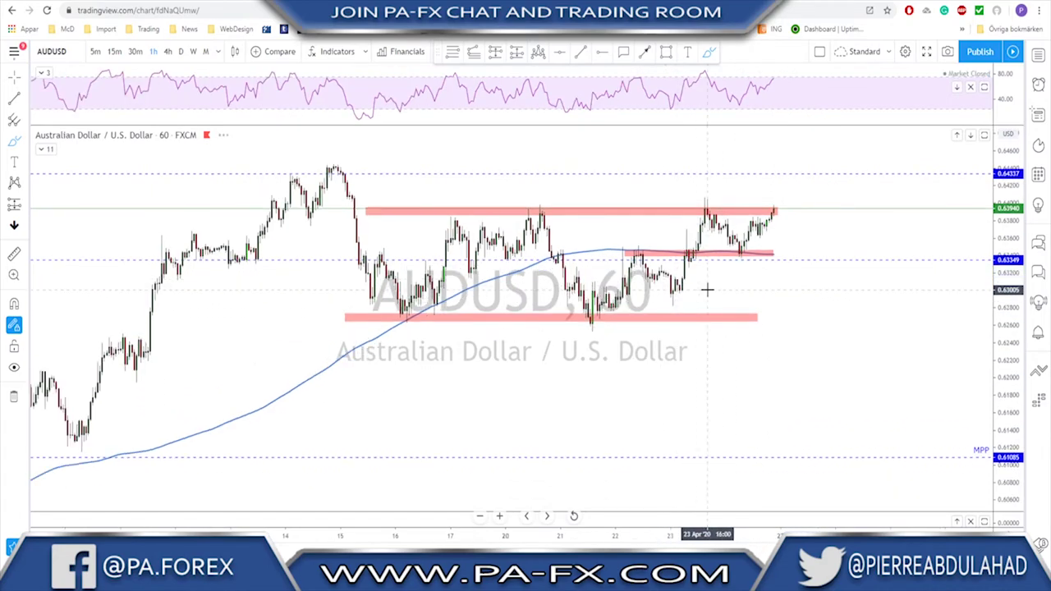
click(181, 51)
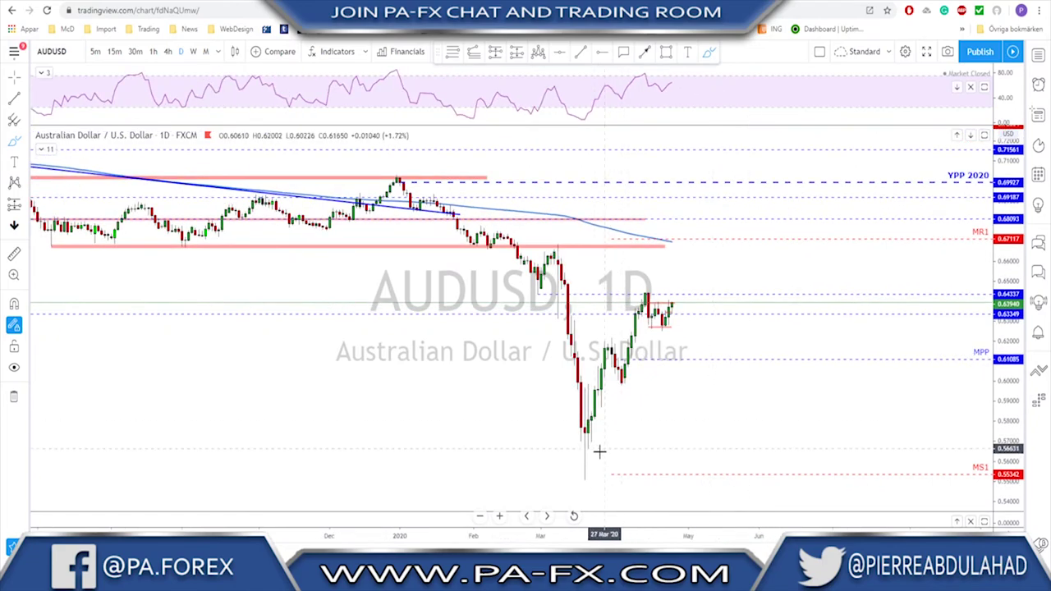
Step: Sketch the rally from the March low toward 0.661 and circle the early-March high, then undo
mouse_move(580, 474)
mouse_down()
mouse_move(612, 336)
mouse_move(622, 380)
mouse_move(648, 294)
mouse_move(666, 328)
mouse_move(679, 299)
mouse_up()
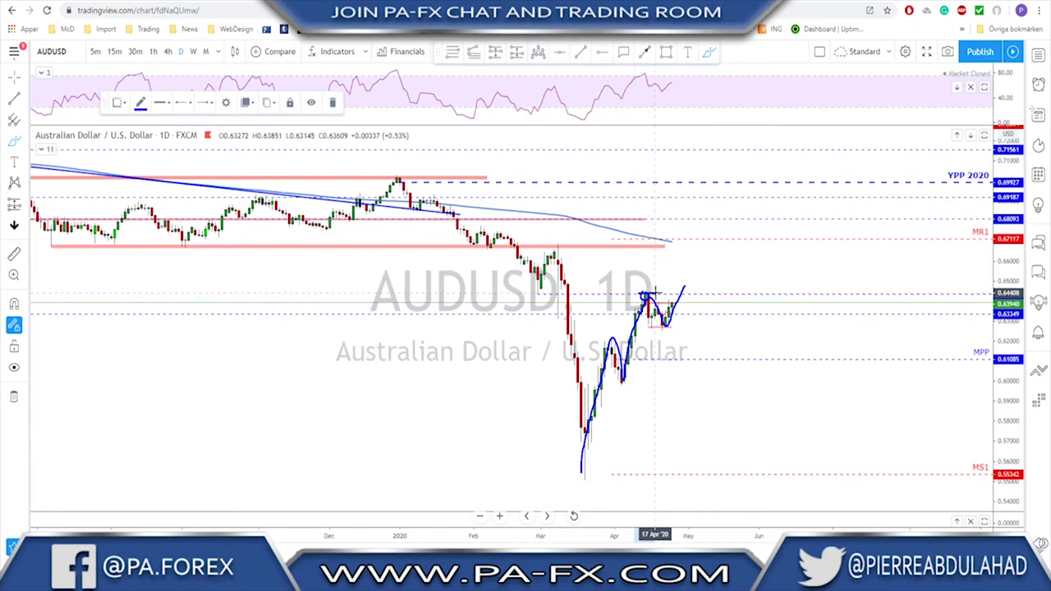
drag(683, 290, 699, 246)
drag(563, 239, 561, 241)
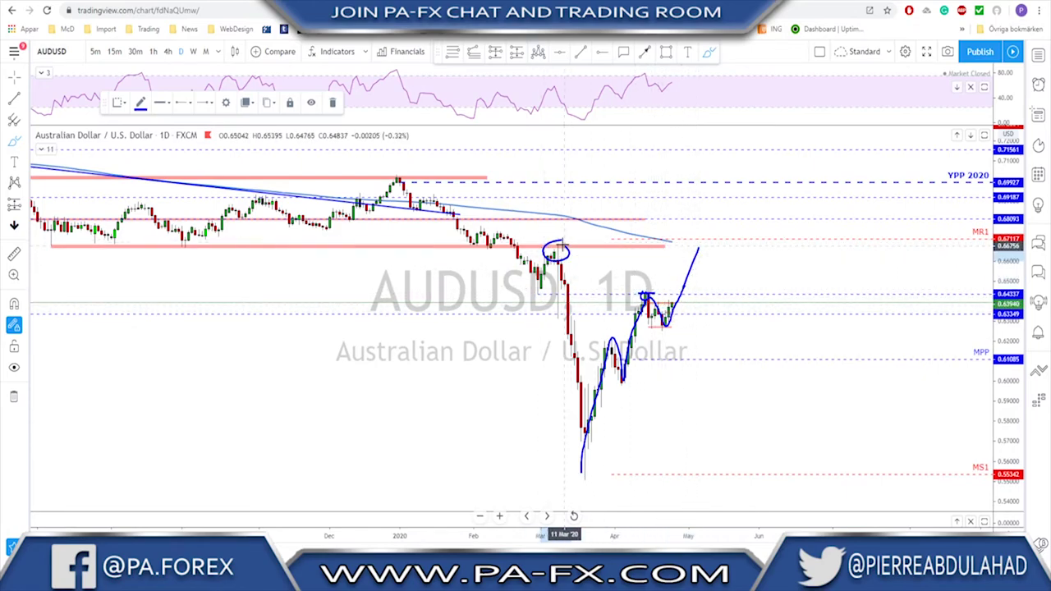
key(ctrl+z)
key(ctrl+z)
key(ctrl+z)
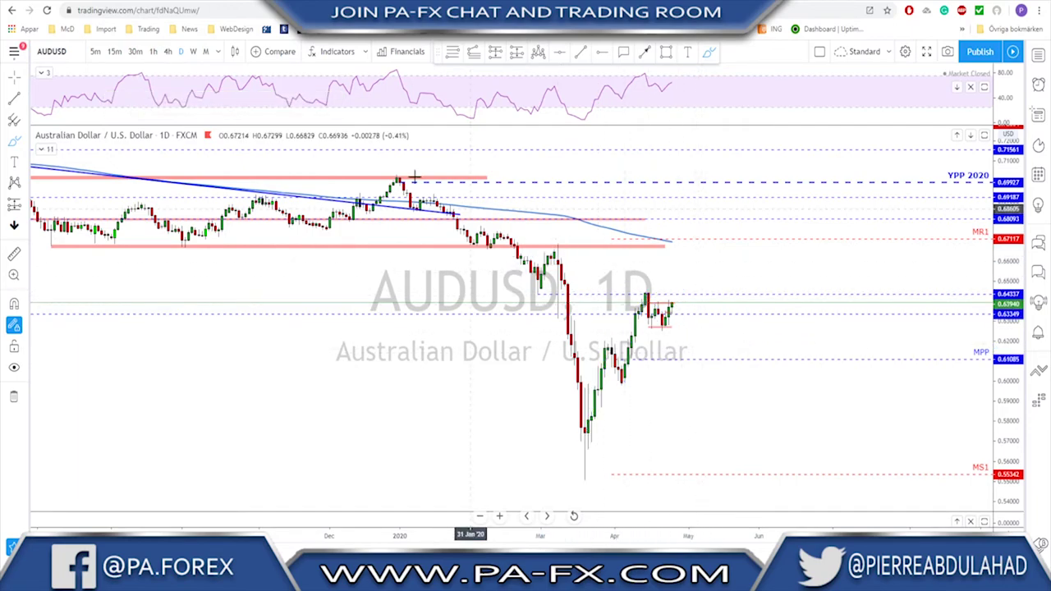
Step: On AUDUSD 1-hour, trace the swings up from the April 21 low and circle the peaks, then undo
click(153, 51)
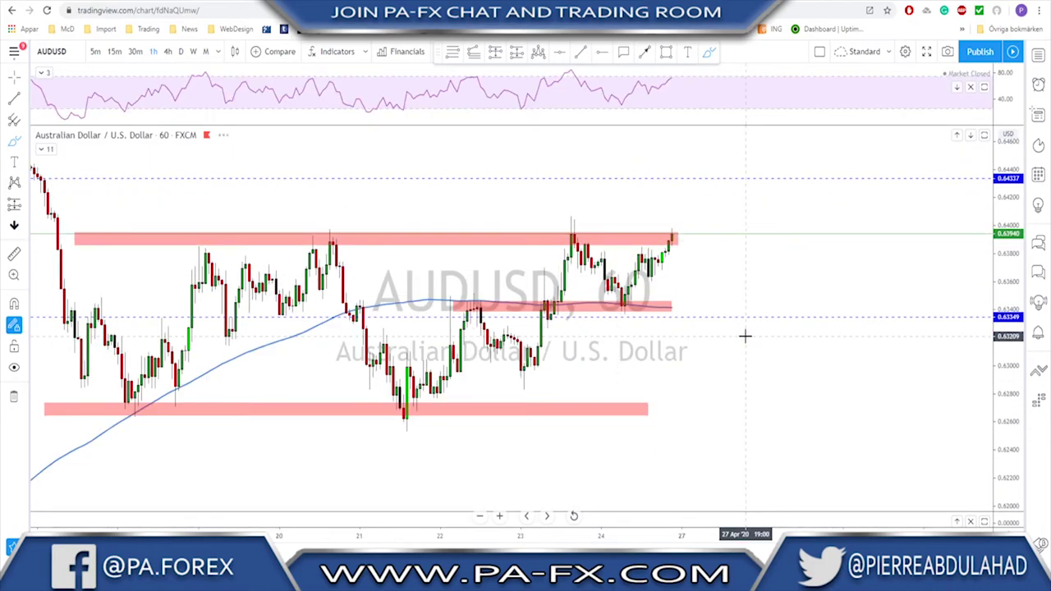
scroll(553, 375, down, 3)
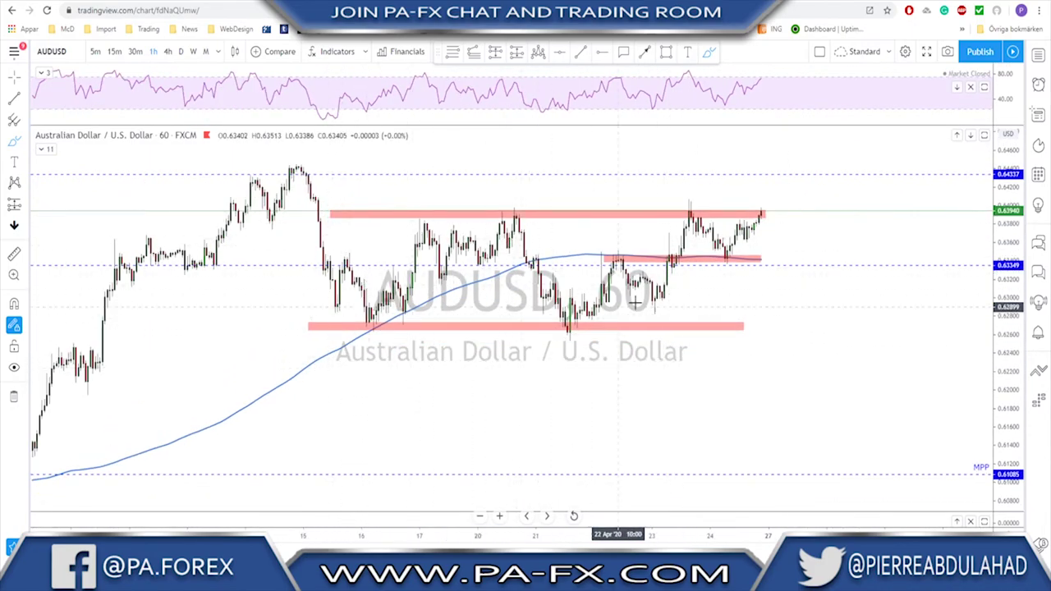
mouse_move(564, 339)
mouse_down()
mouse_move(616, 263)
mouse_move(658, 306)
mouse_move(690, 213)
mouse_up()
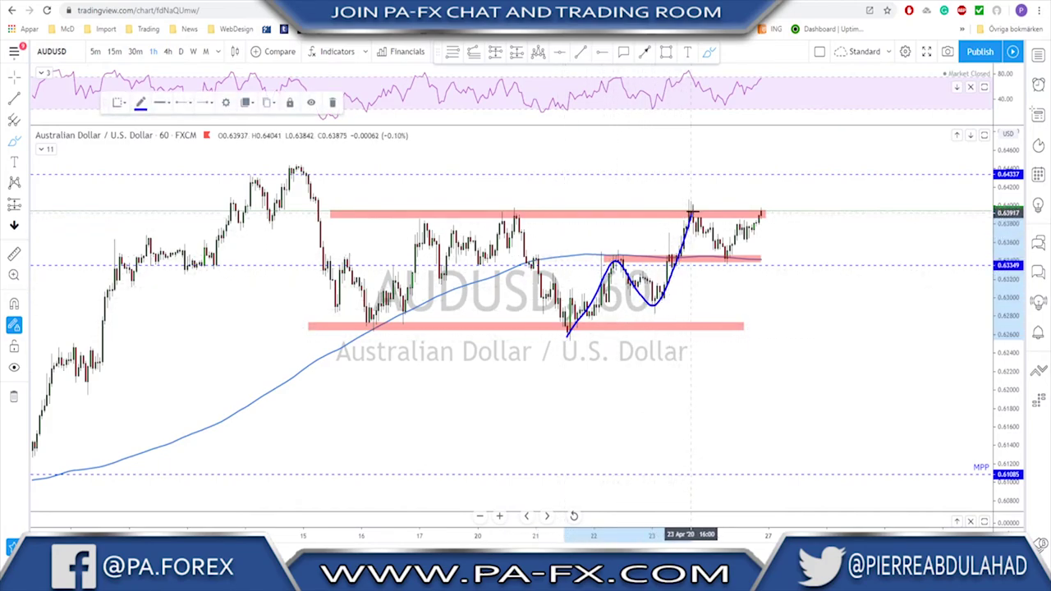
drag(616, 250, 624, 252)
mouse_move(691, 214)
mouse_down()
mouse_move(719, 242)
mouse_move(763, 211)
mouse_up()
scroll(780, 257, down, 2)
scroll(780, 258, up, 2)
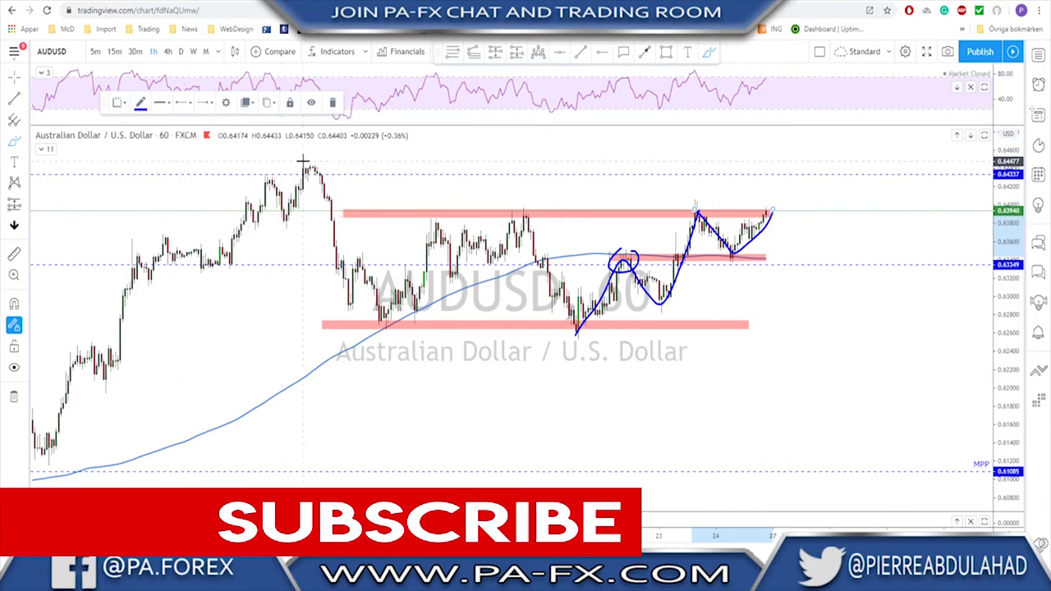
drag(303, 161, 354, 165)
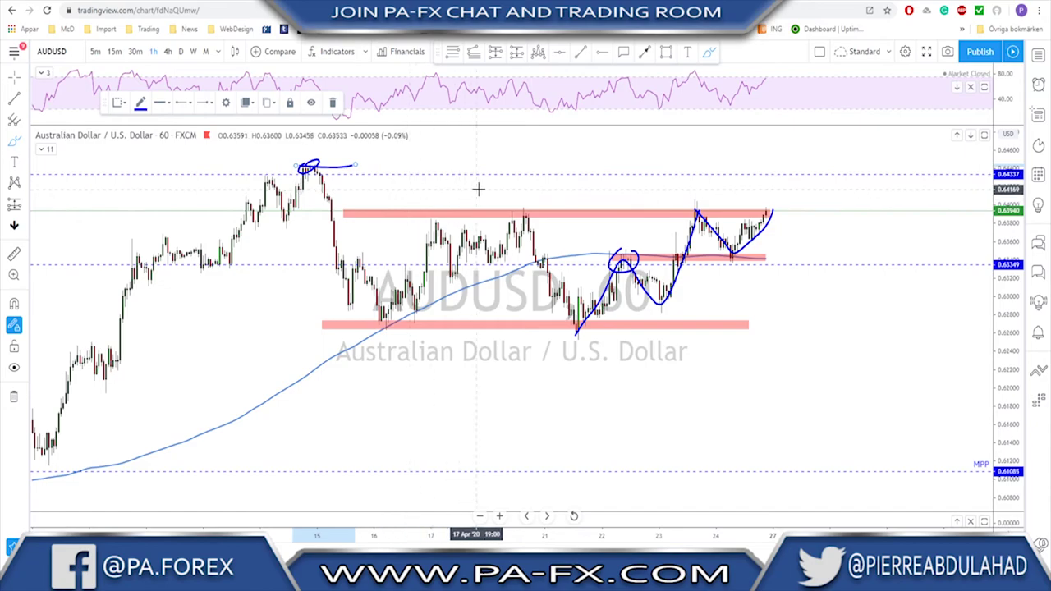
key(ctrl+z)
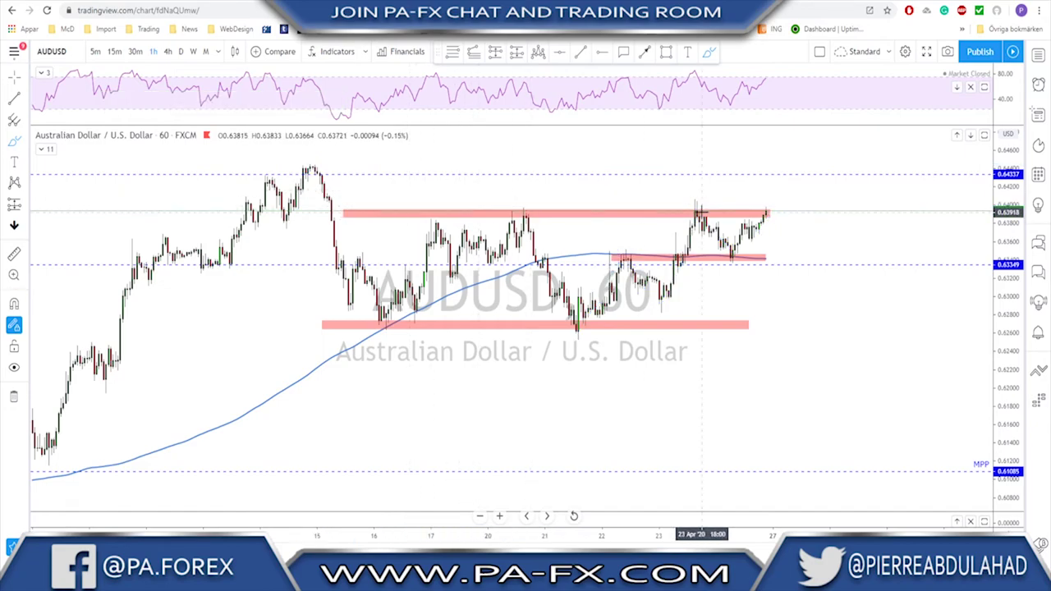
Step: Brush a dip-then-rally path from the latest bar, remove the loop, and bring up NZDUSD
scroll(752, 213, up, 1)
drag(744, 214, 766, 265)
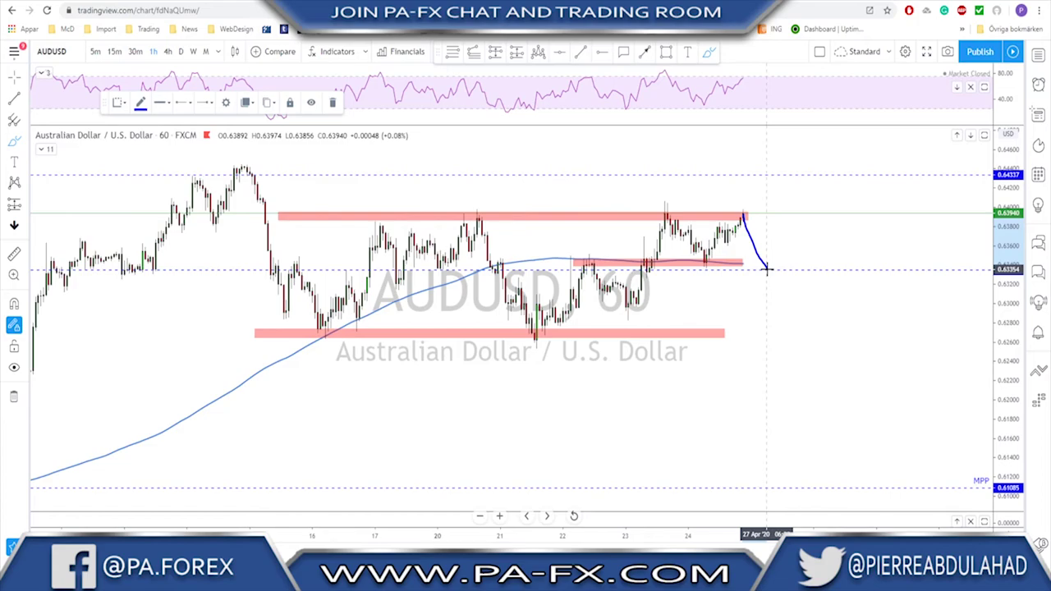
mouse_move(765, 269)
mouse_down()
mouse_move(787, 203)
mouse_move(768, 260)
mouse_move(786, 245)
mouse_up()
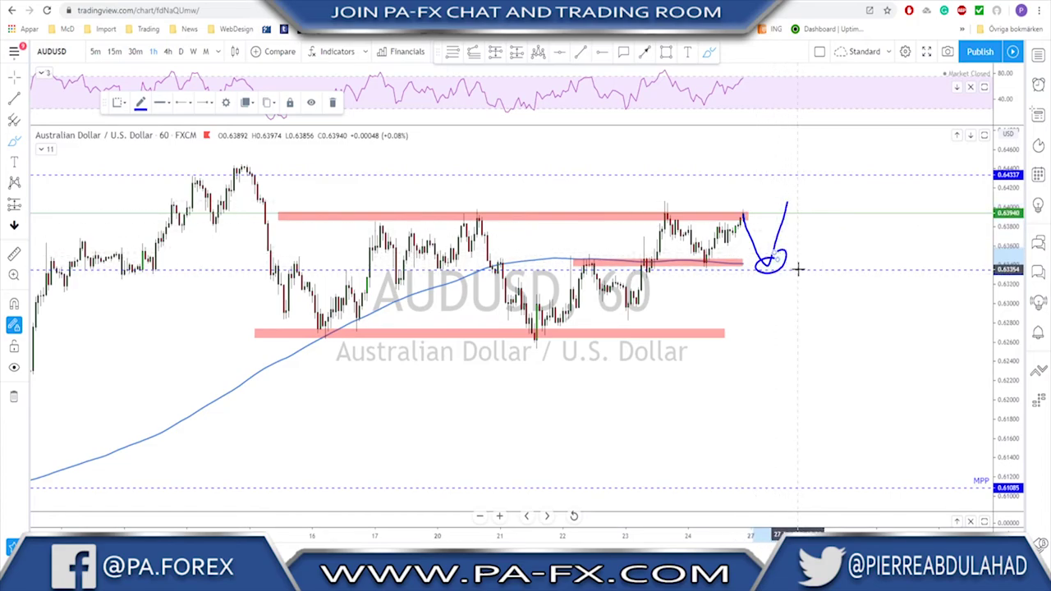
key(Delete)
key(space)
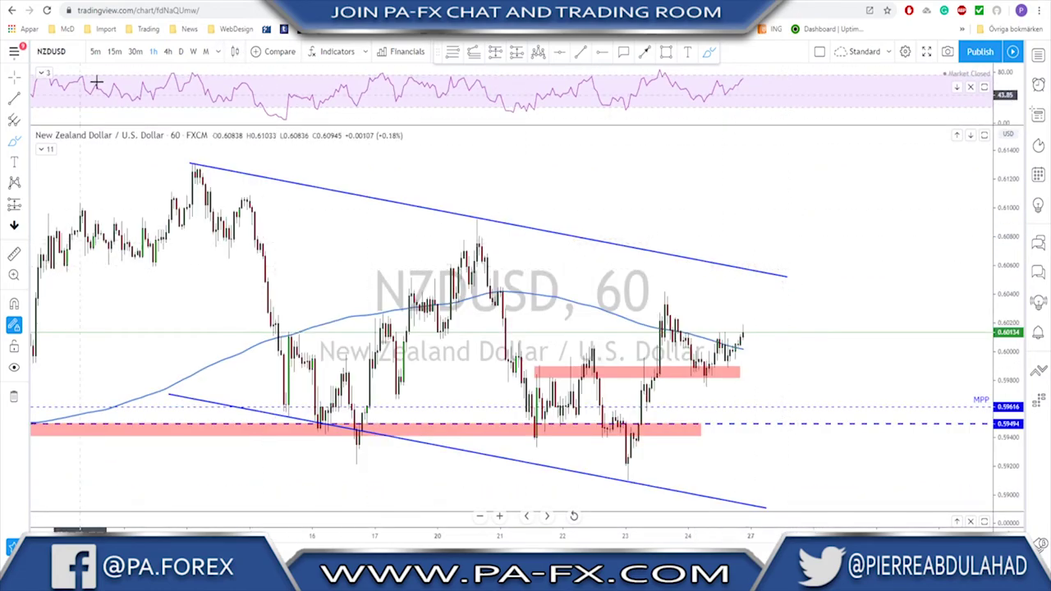
Step: Trace NZDUSD's rally to the upper channel line and circle the peaks, then erase the sketches
scroll(690, 464, down, 2)
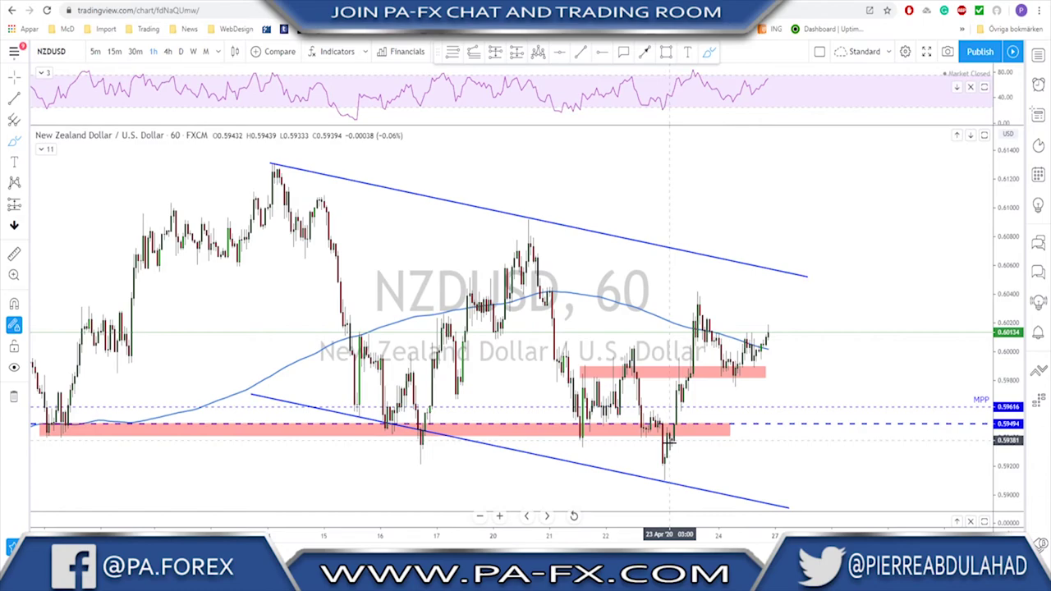
mouse_move(665, 474)
mouse_down()
mouse_move(699, 298)
mouse_move(736, 378)
mouse_move(797, 271)
mouse_up()
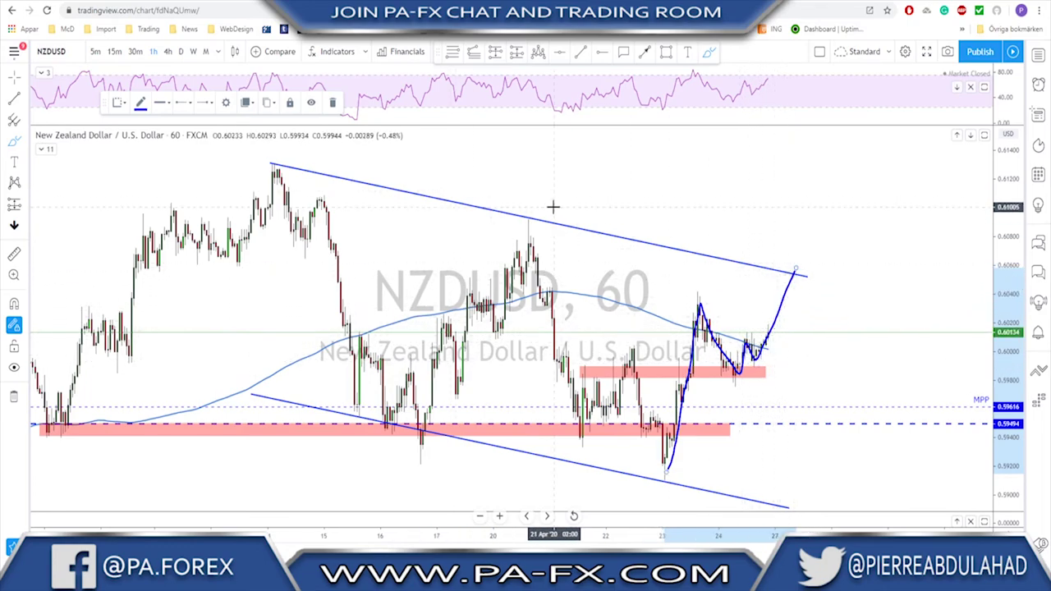
drag(531, 216, 550, 222)
mouse_move(779, 271)
mouse_down()
mouse_move(838, 271)
mouse_move(821, 286)
mouse_up()
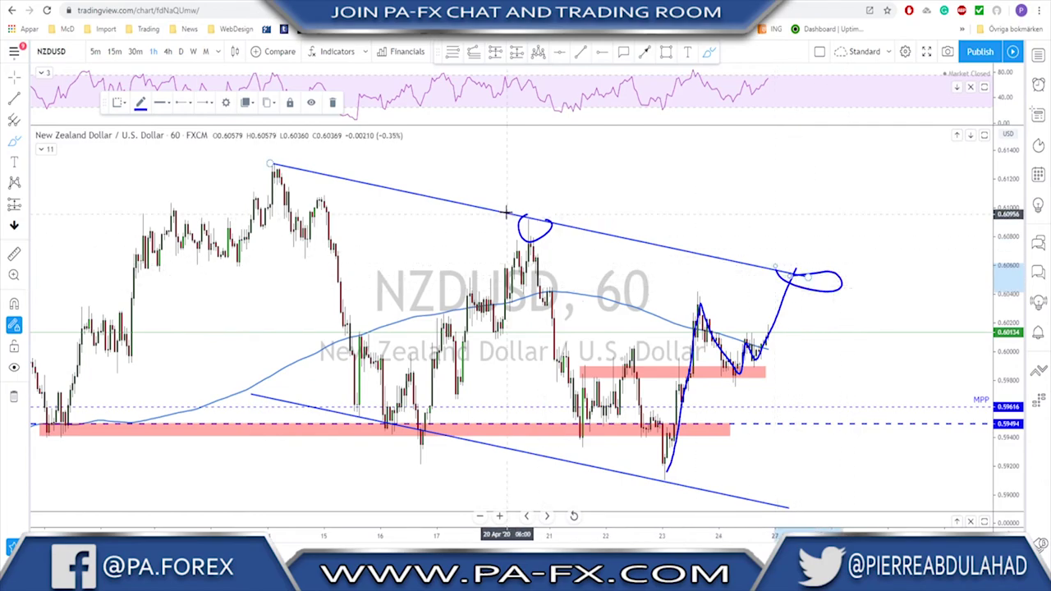
drag(509, 214, 609, 220)
key(ctrl+z)
key(ctrl+z)
key(ctrl+z)
key(ctrl+z)
key(ctrl+z)
key(ctrl+z)
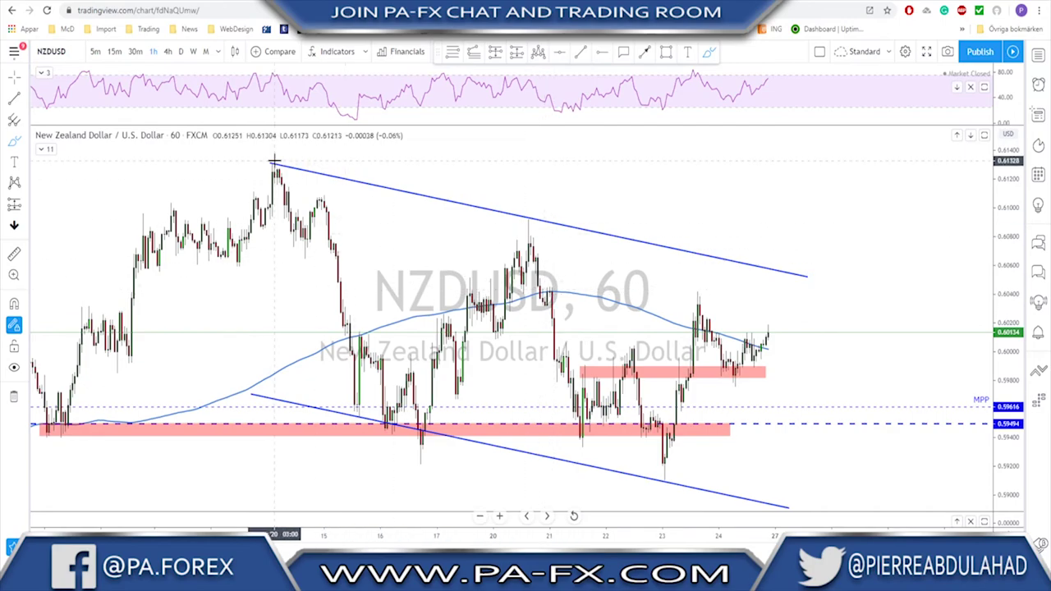
Step: Mark and unmark the peak where the channel starts, then switch to the daily timeframe
drag(269, 159, 287, 179)
key(ctrl+z)
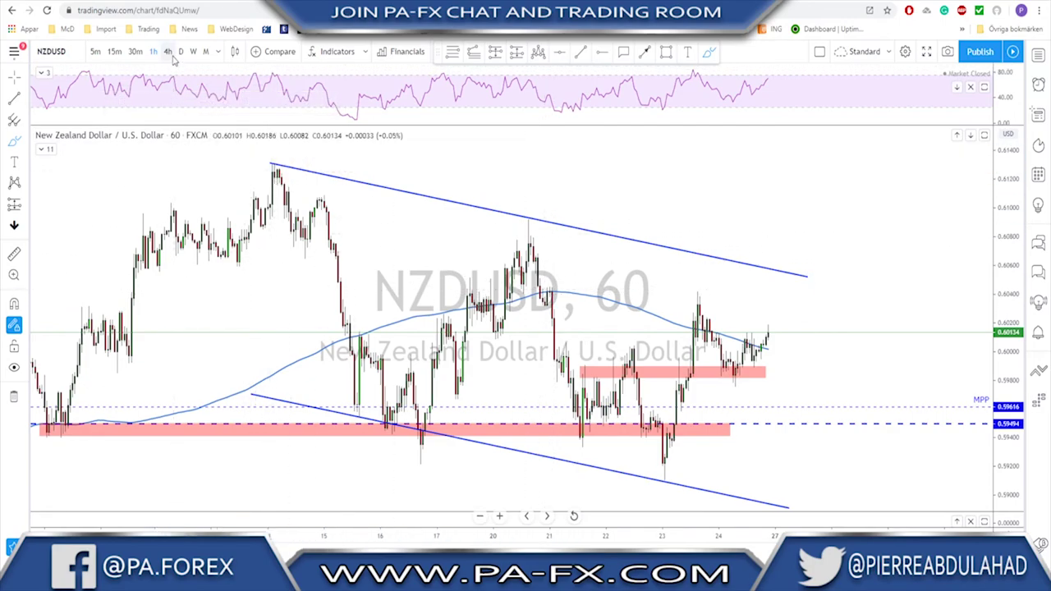
click(181, 51)
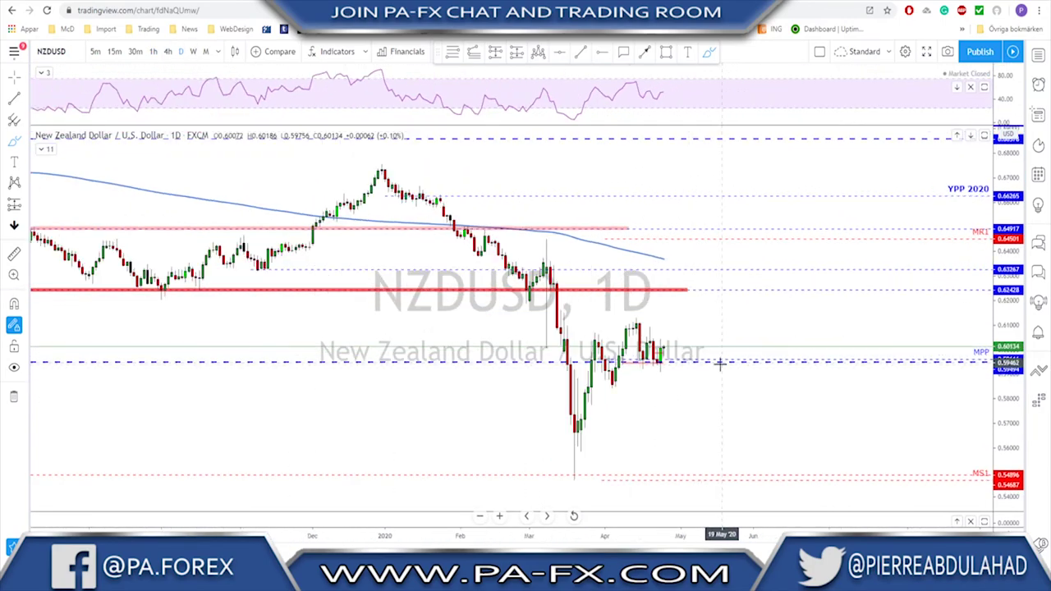
mouse_move(568, 475)
mouse_down()
mouse_move(594, 337)
mouse_move(615, 385)
mouse_move(630, 328)
mouse_move(638, 321)
mouse_move(659, 358)
mouse_move(687, 299)
mouse_up()
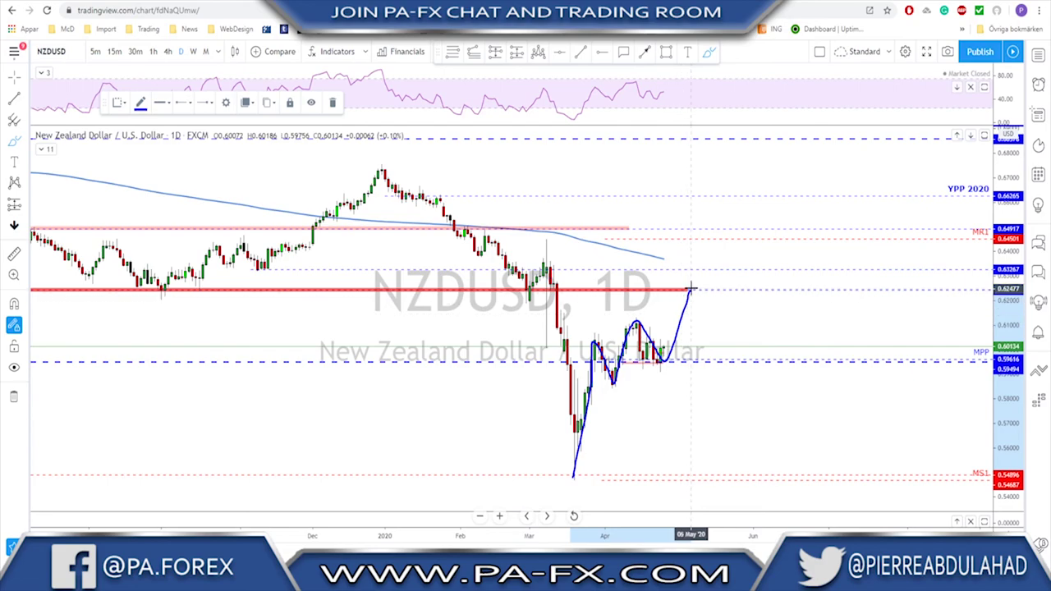
scroll(635, 344, down, 5)
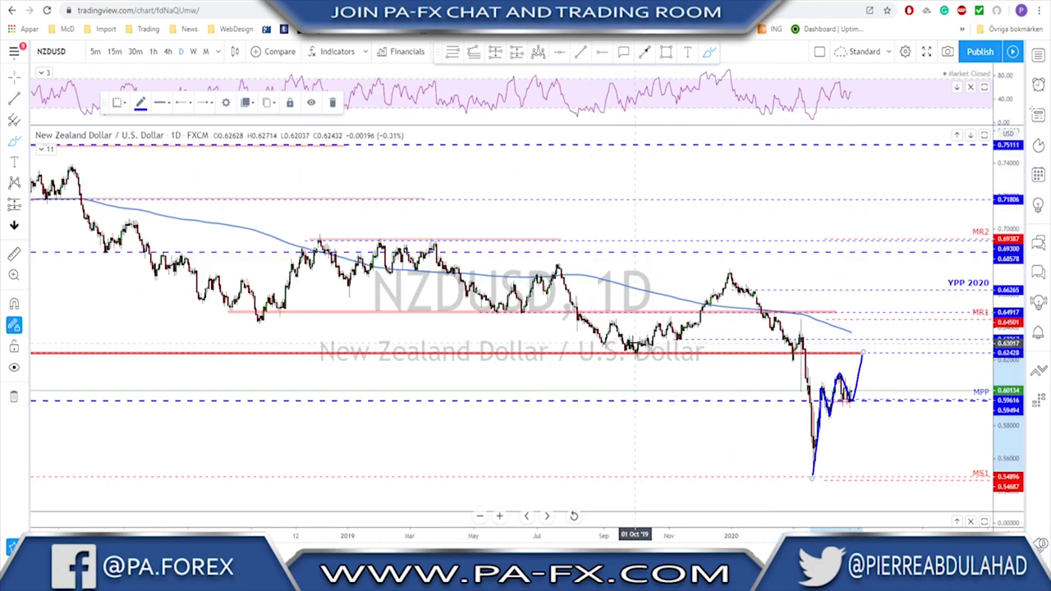
drag(635, 343, 629, 346)
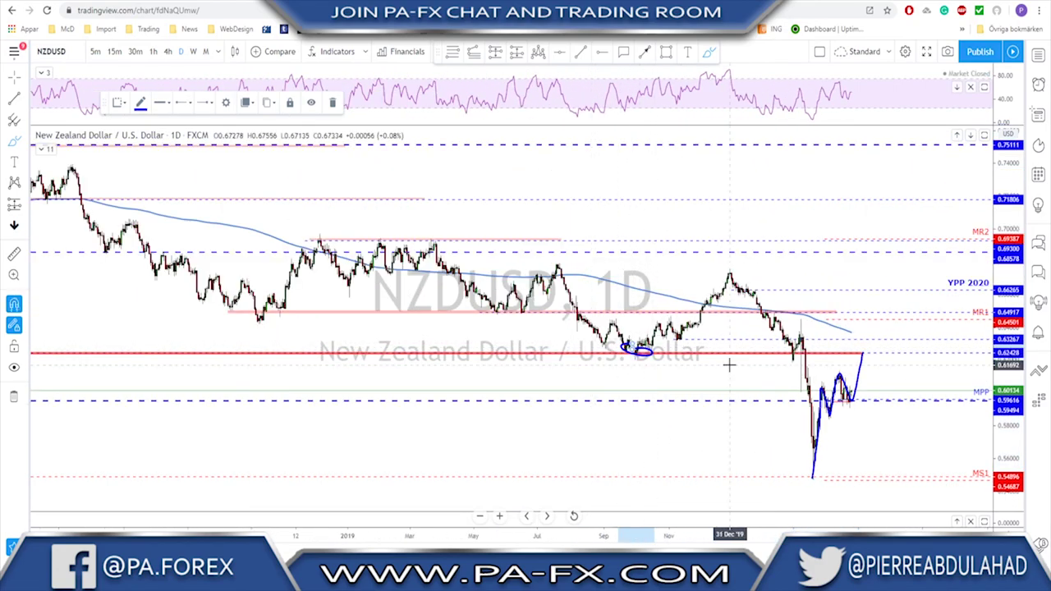
key(ctrl+z)
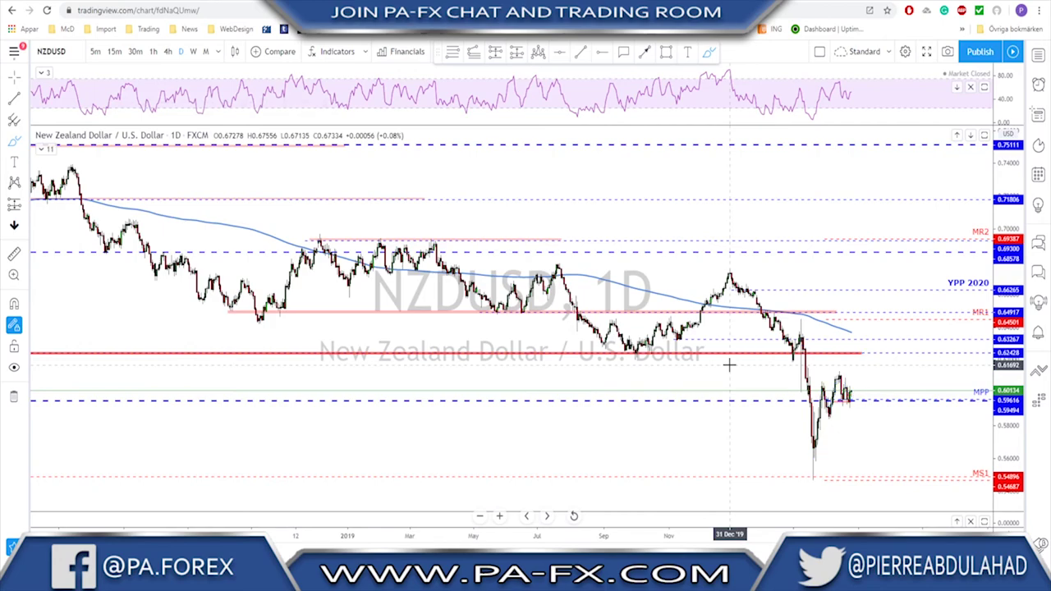